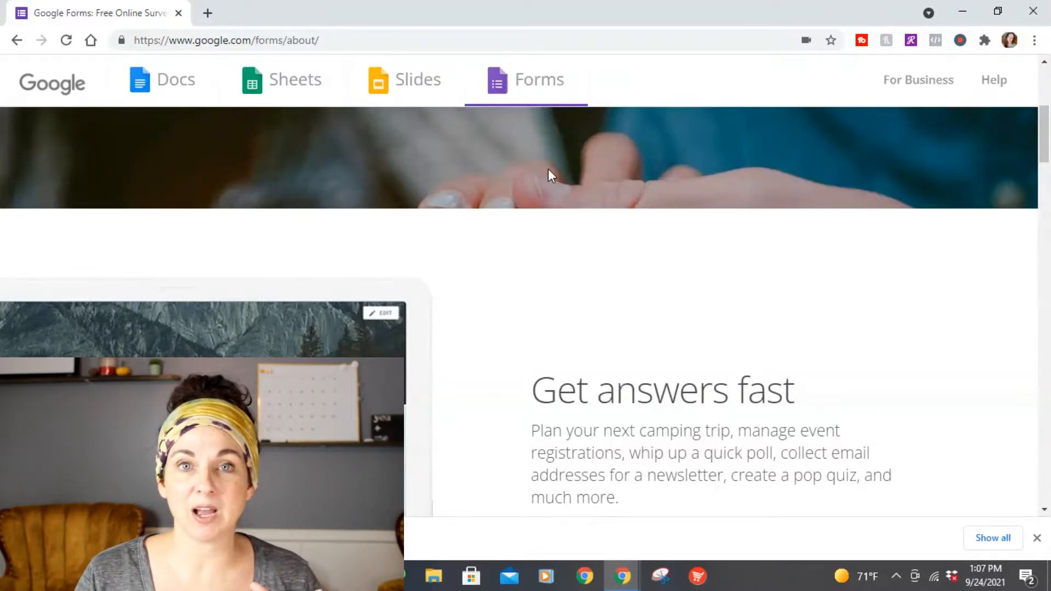
Go to Google Forms for personal use and start a new form from the Contact Information template
{"action": "left_click", "coordinate": [525, 85]}
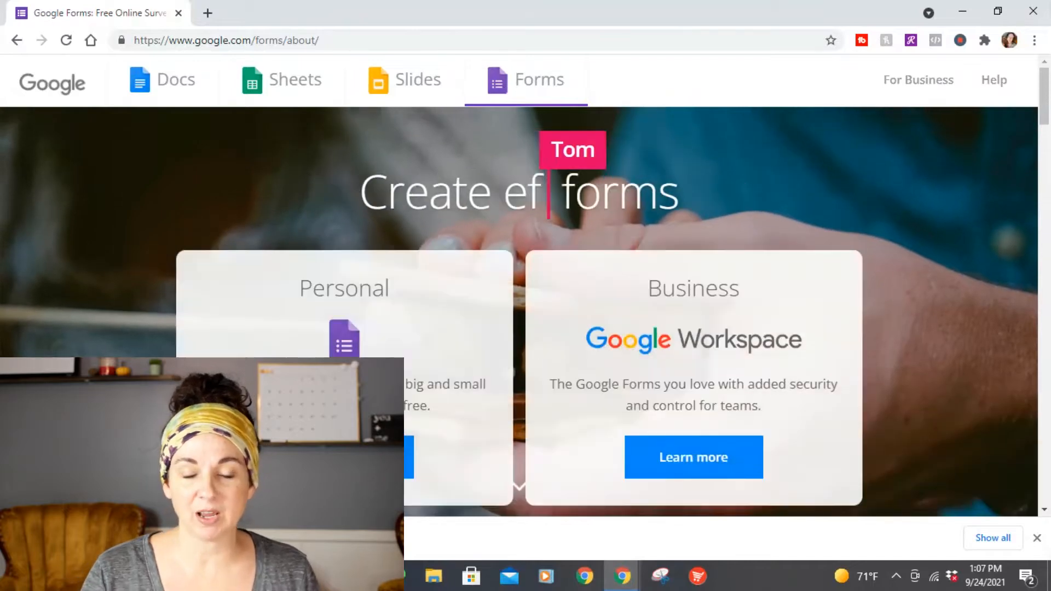
{"action": "left_click", "coordinate": [408, 457]}
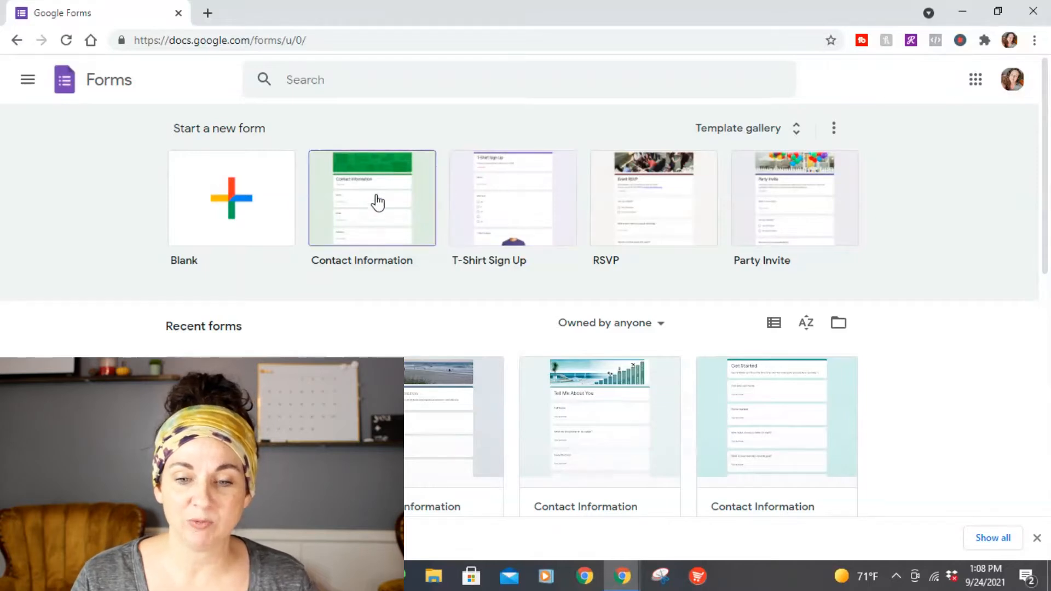
{"action": "scroll", "coordinate": [503, 293], "scroll_direction": "down", "scroll_amount": 7}
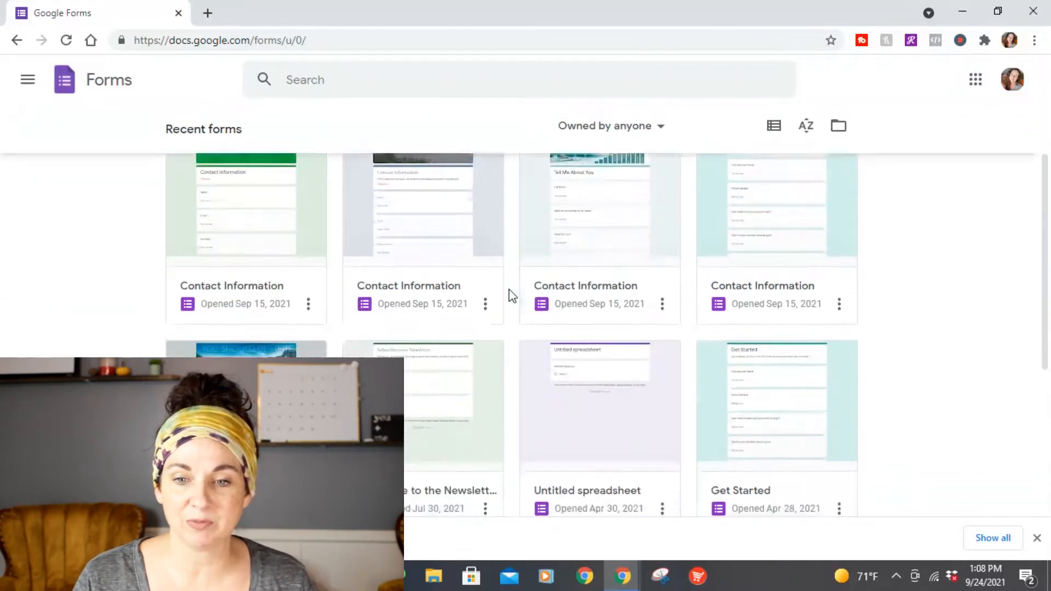
{"action": "scroll", "coordinate": [520, 296], "scroll_direction": "up", "scroll_amount": 5}
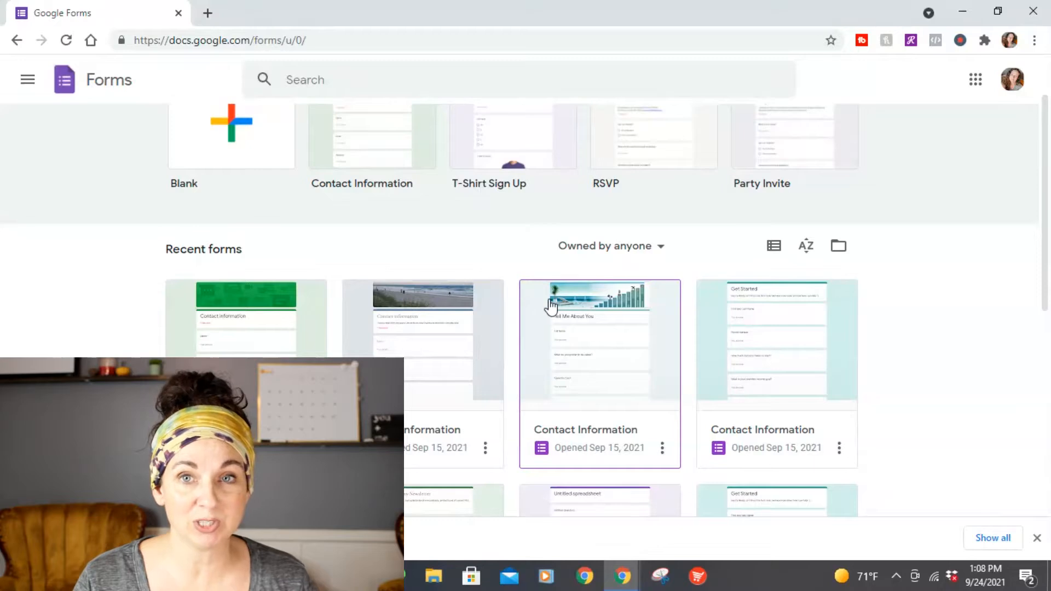
{"action": "scroll", "coordinate": [542, 303], "scroll_direction": "down", "scroll_amount": 5}
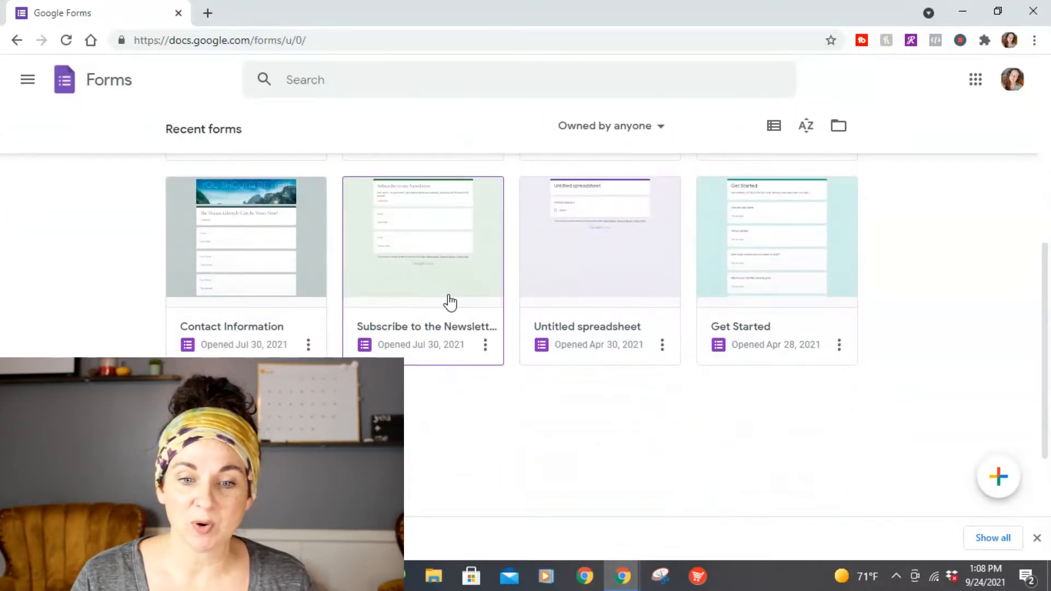
{"action": "scroll", "coordinate": [449, 301], "scroll_direction": "up", "scroll_amount": 5}
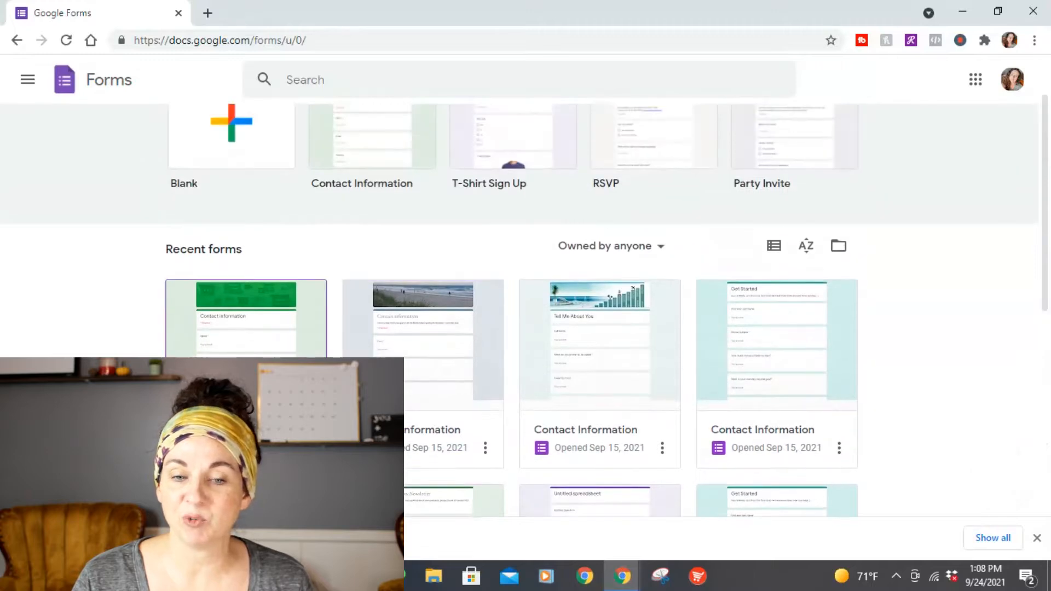
{"action": "scroll", "coordinate": [267, 353], "scroll_direction": "up", "scroll_amount": 2}
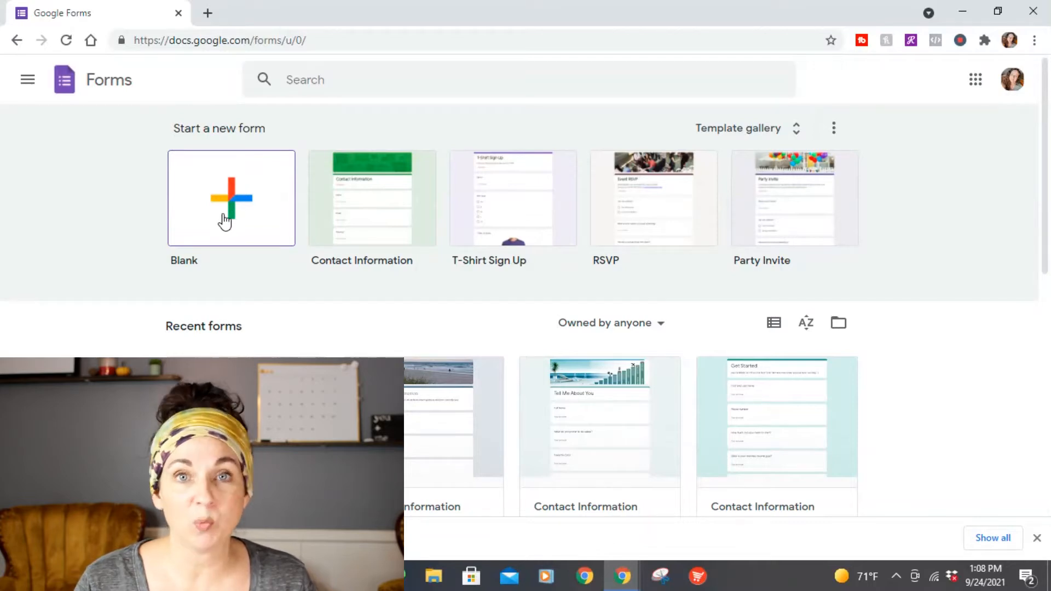
{"action": "left_click", "coordinate": [354, 201]}
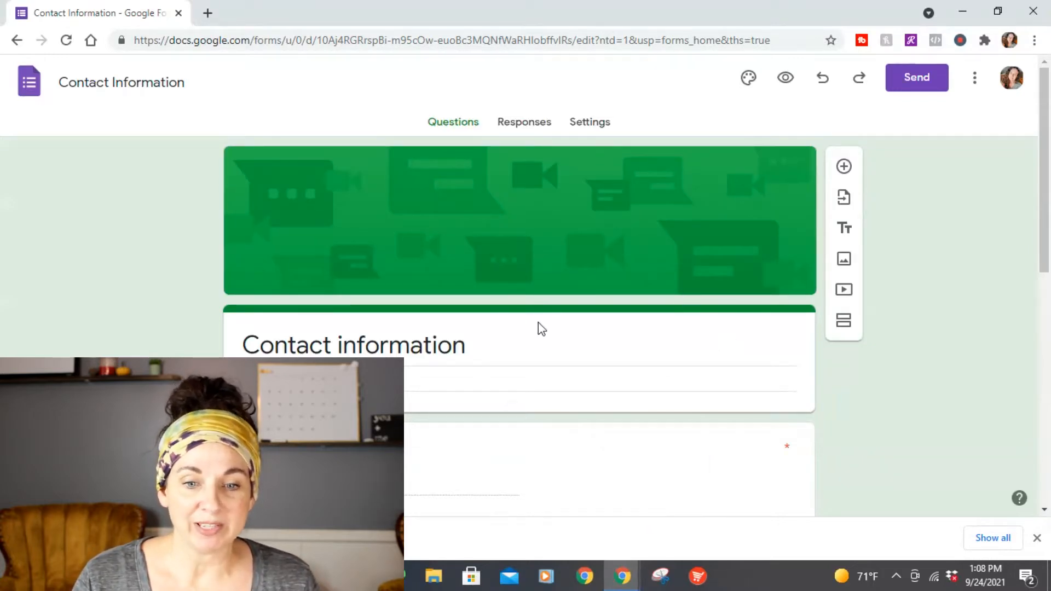
Open the header image selection in the form's theme options and look through the built-in Work and School images
{"action": "scroll", "coordinate": [458, 185], "scroll_direction": "down", "scroll_amount": 10}
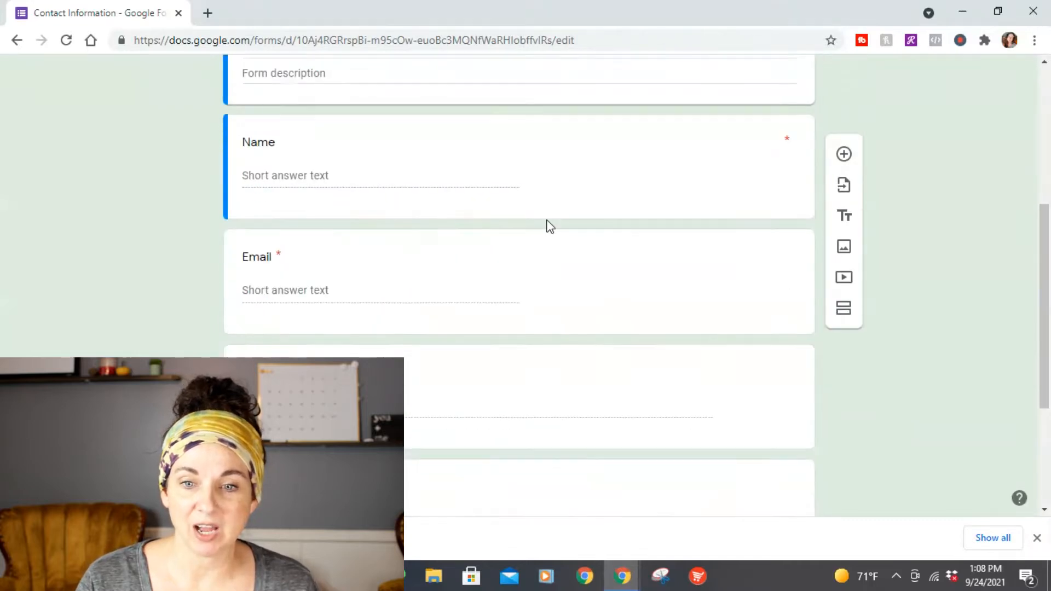
{"action": "scroll", "coordinate": [548, 226], "scroll_direction": "up", "scroll_amount": 10}
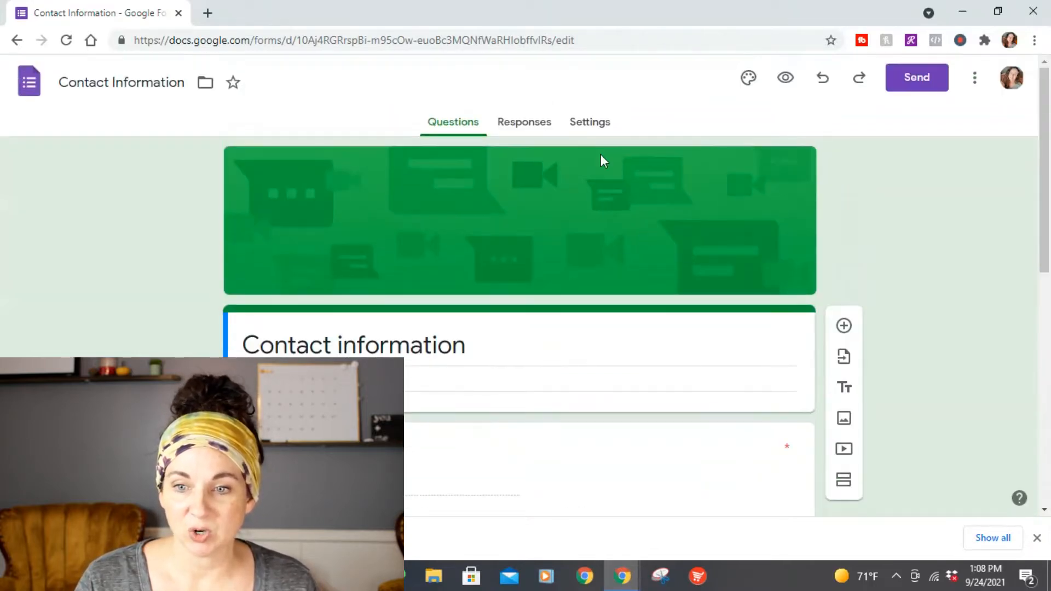
{"action": "left_click", "coordinate": [748, 79]}
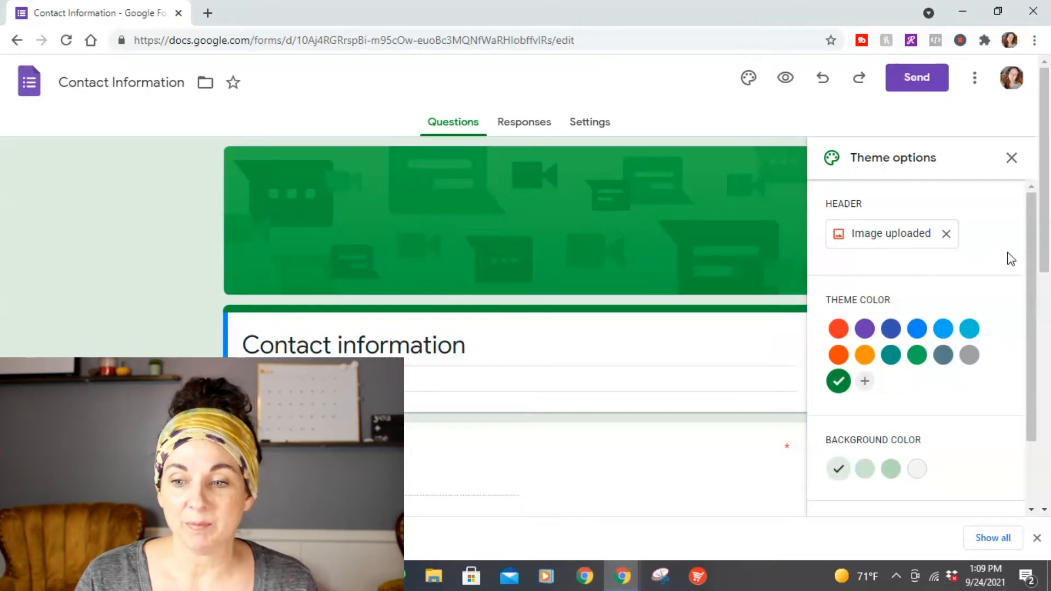
{"action": "left_click", "coordinate": [878, 238]}
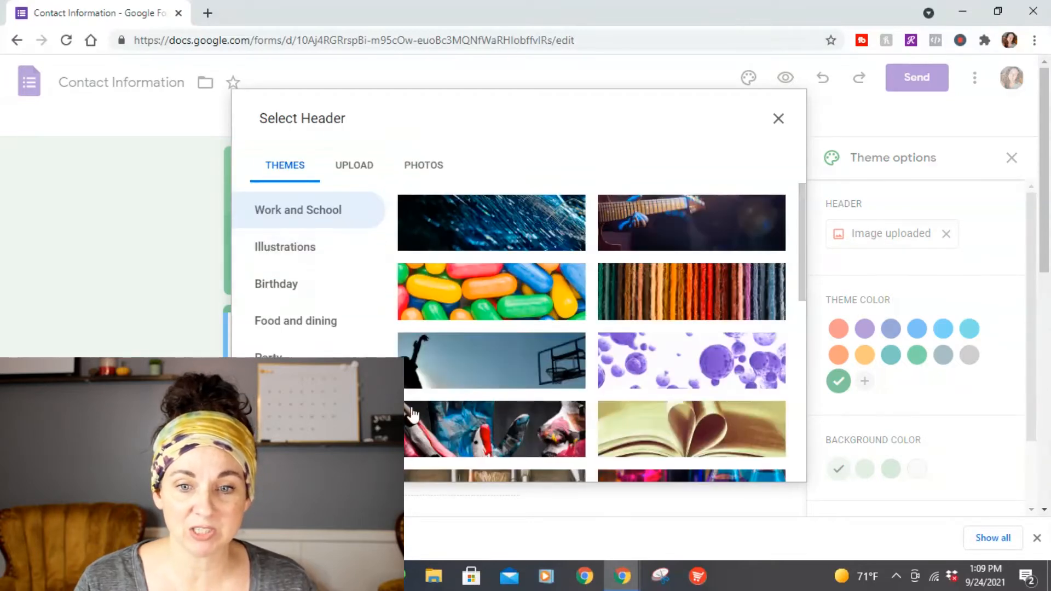
{"action": "scroll", "coordinate": [616, 328], "scroll_direction": "down", "scroll_amount": 8}
{"action": "scroll", "coordinate": [617, 333], "scroll_direction": "up", "scroll_amount": 8}
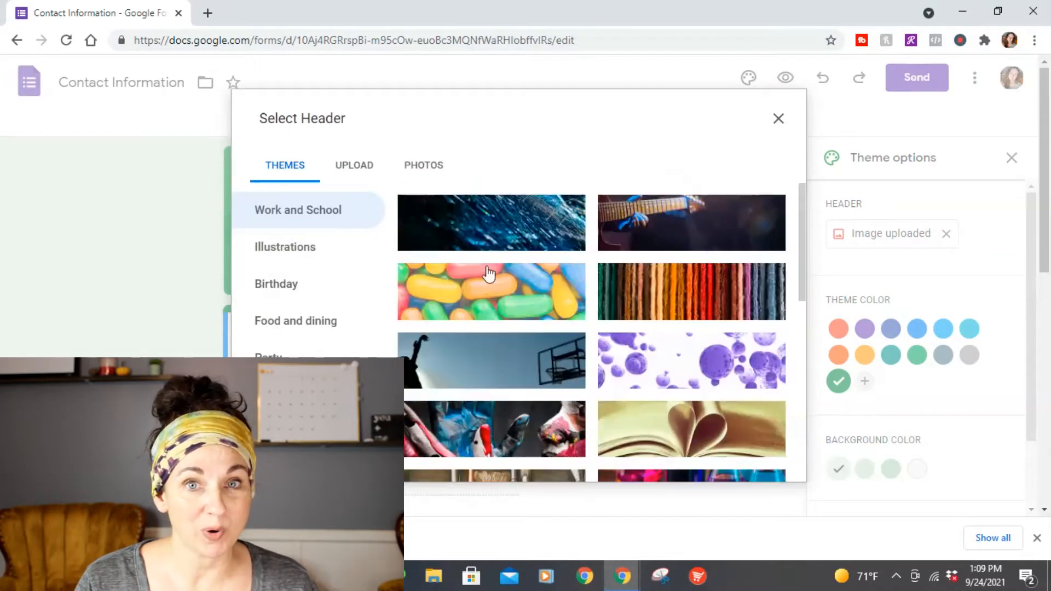
Upload the "Coffee Chats Answering Passive Income" image from the Downloads folder as the header, cropped to its uppermost part
{"action": "left_click", "coordinate": [359, 168]}
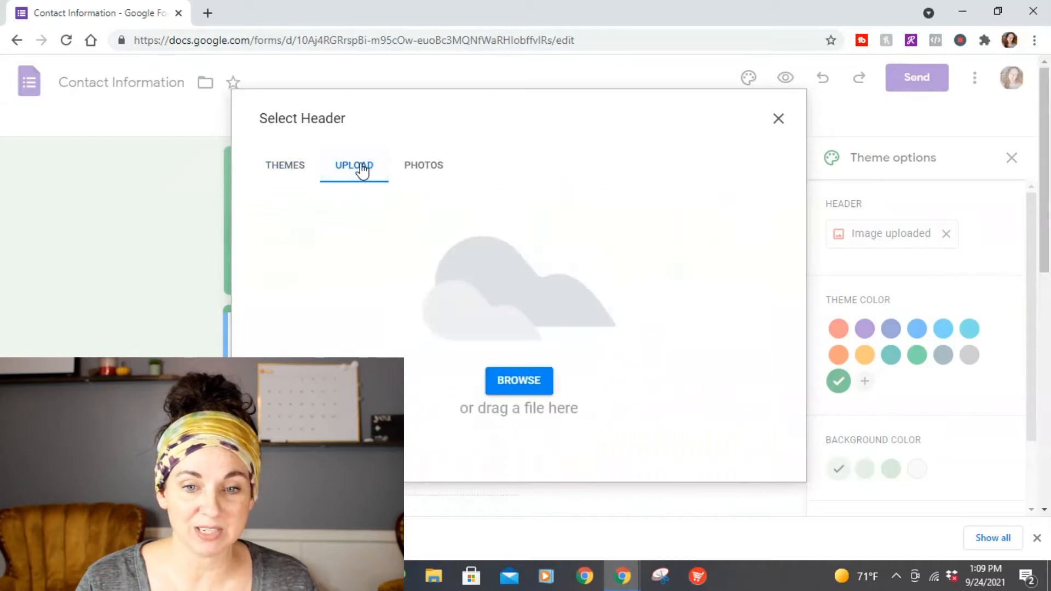
{"action": "left_click", "coordinate": [524, 381]}
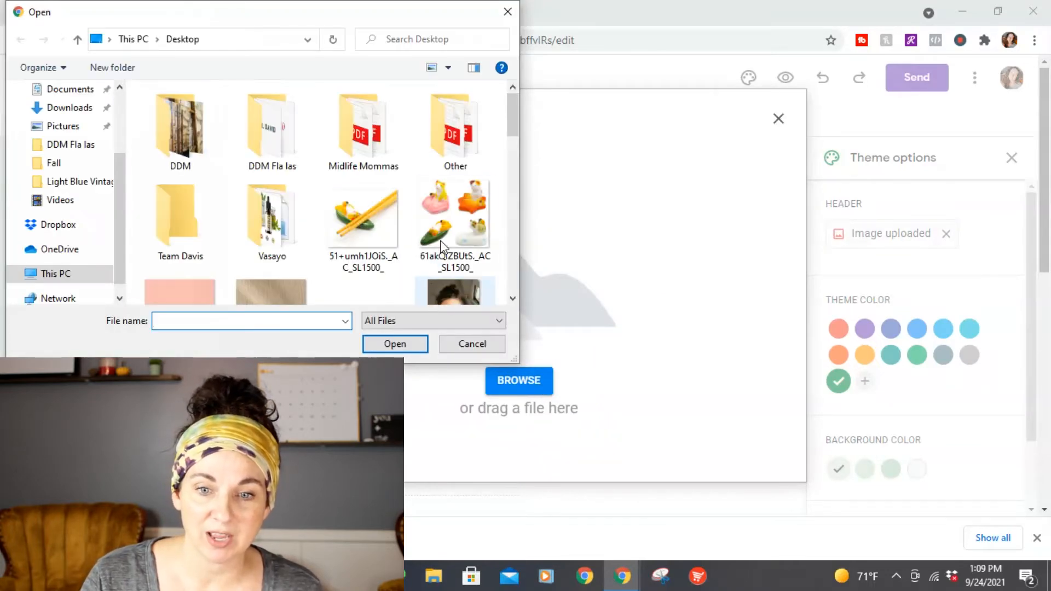
{"action": "left_click_drag", "start_coordinate": [511, 114], "coordinate": [515, 184]}
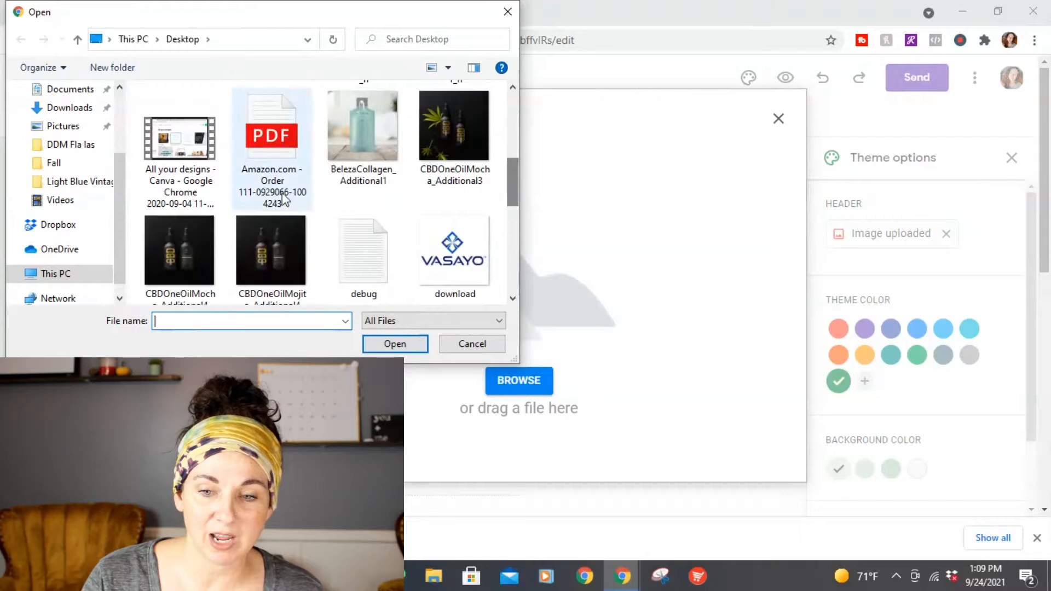
{"action": "left_click", "coordinate": [60, 107]}
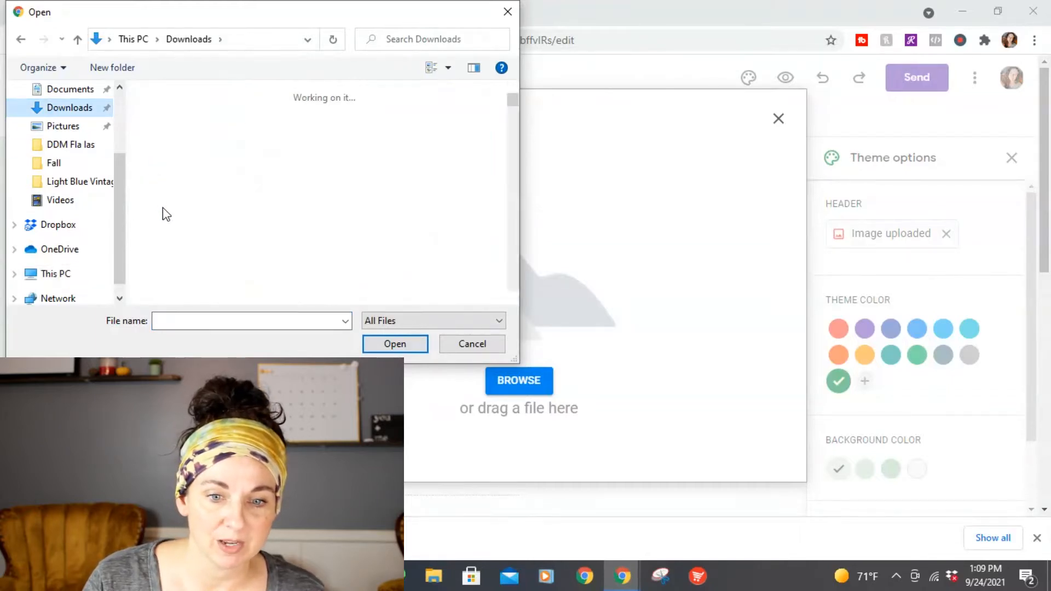
{"action": "scroll", "coordinate": [339, 226], "scroll_direction": "down", "scroll_amount": 2}
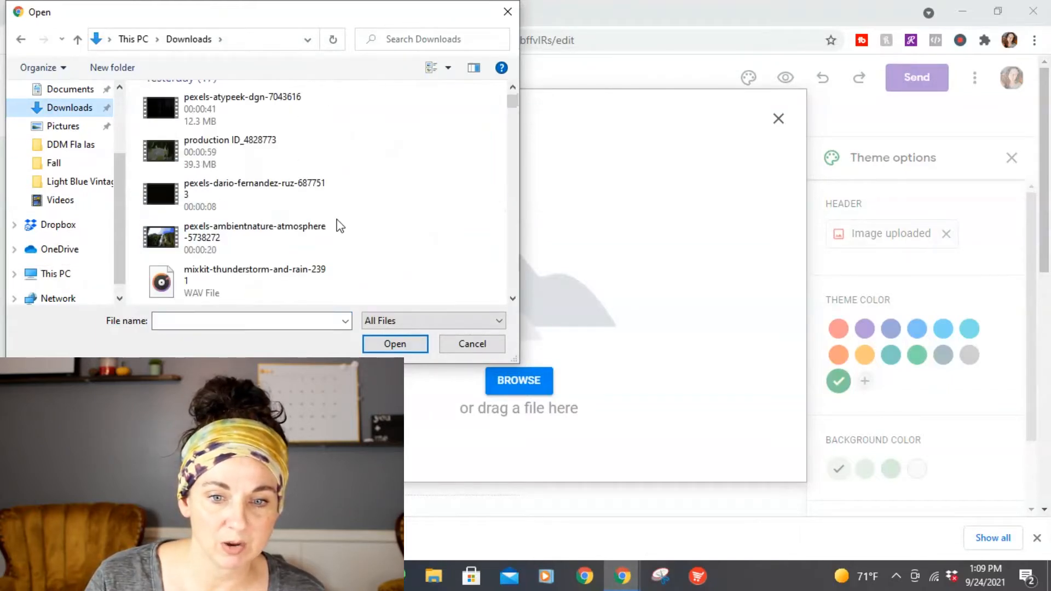
{"action": "scroll", "coordinate": [339, 226], "scroll_direction": "down", "scroll_amount": 3}
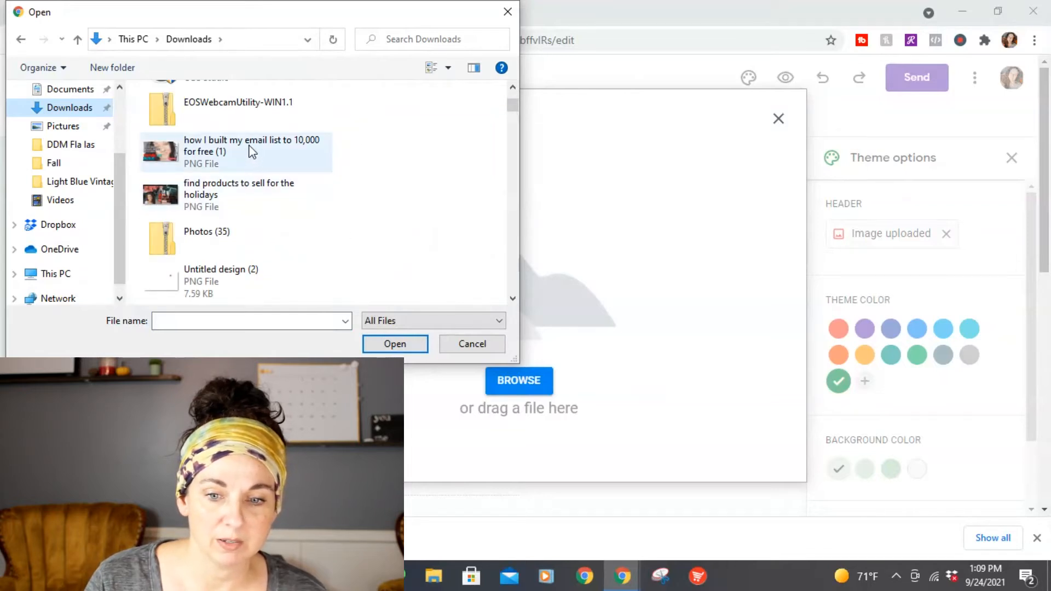
{"action": "left_click", "coordinate": [221, 160]}
{"action": "left_click", "coordinate": [410, 348]}
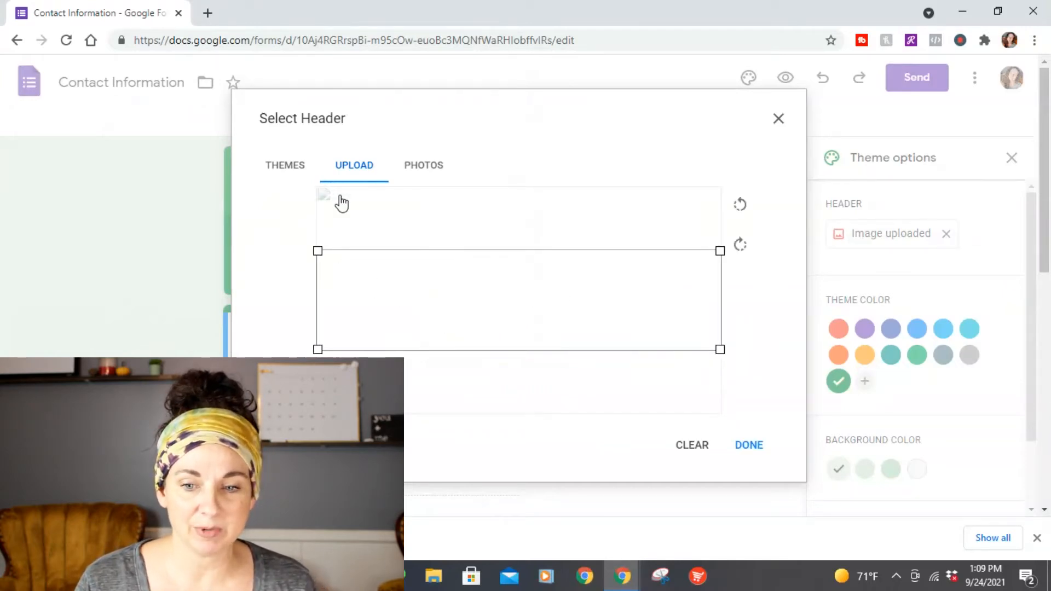
{"action": "left_click_drag", "start_coordinate": [534, 301], "coordinate": [528, 235]}
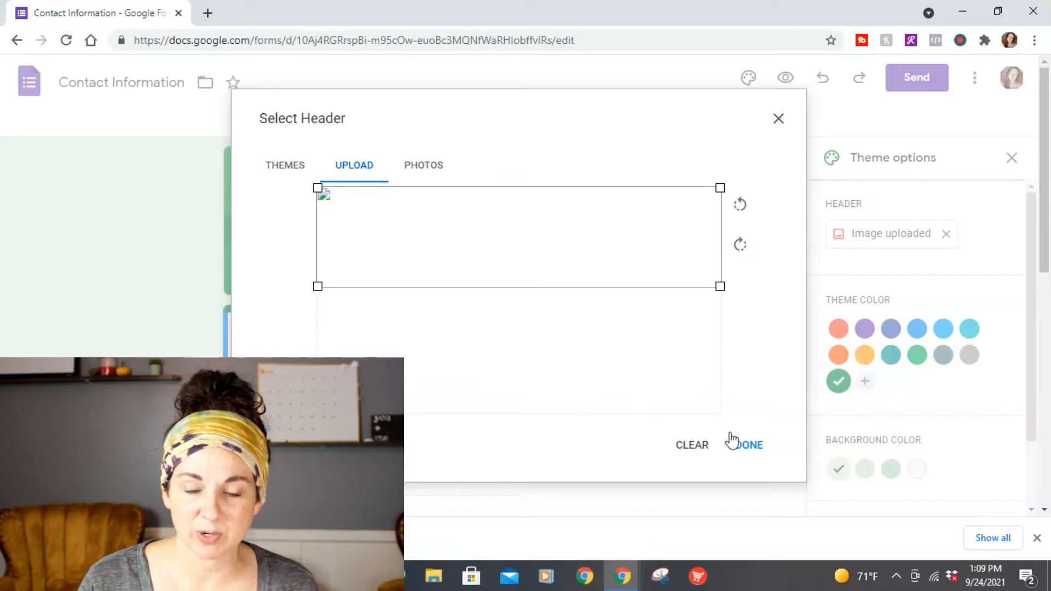
{"action": "left_click", "coordinate": [750, 446]}
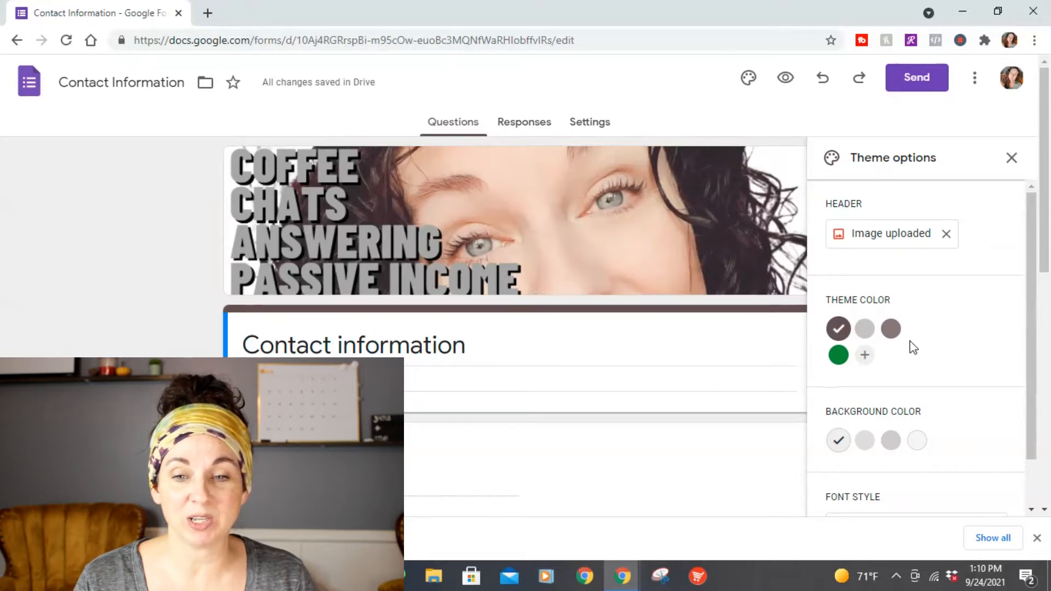
Try light grey as the form's theme color and switch back to the dark brown #604e52
{"action": "scroll", "coordinate": [557, 220], "scroll_direction": "down", "scroll_amount": 1}
{"action": "scroll", "coordinate": [565, 228], "scroll_direction": "down", "scroll_amount": 2}
{"action": "scroll", "coordinate": [547, 230], "scroll_direction": "up", "scroll_amount": 3}
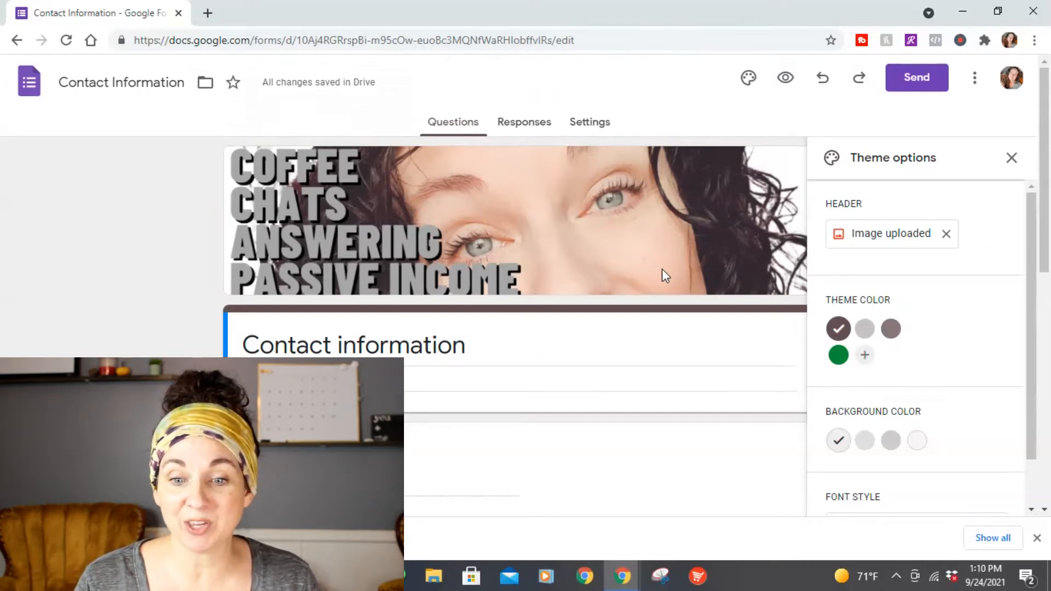
{"action": "left_click", "coordinate": [864, 329]}
{"action": "scroll", "coordinate": [758, 343], "scroll_direction": "down", "scroll_amount": 3}
{"action": "scroll", "coordinate": [802, 349], "scroll_direction": "up", "scroll_amount": 1}
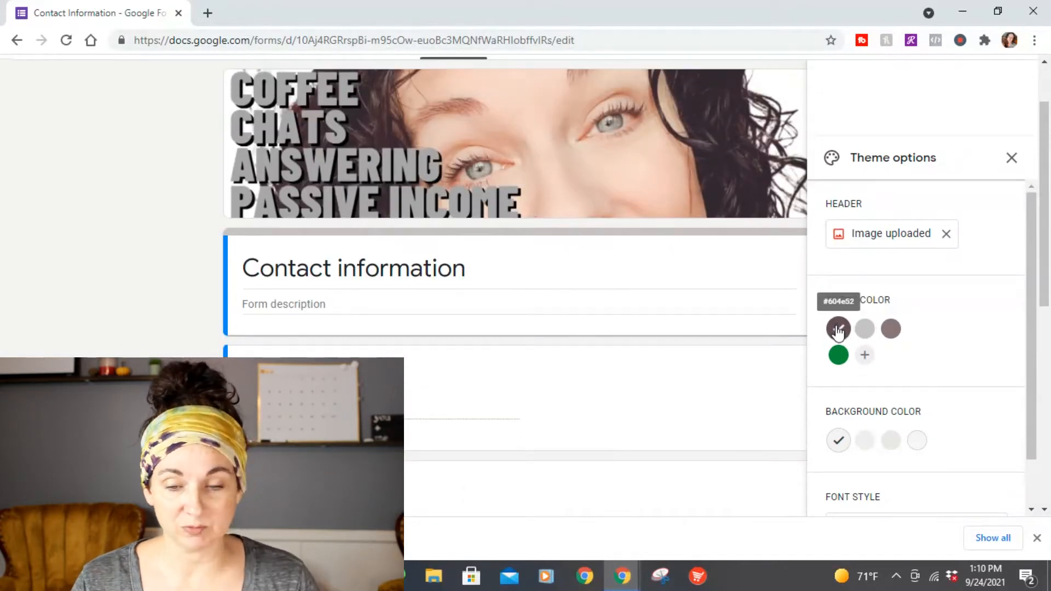
{"action": "left_click", "coordinate": [839, 330]}
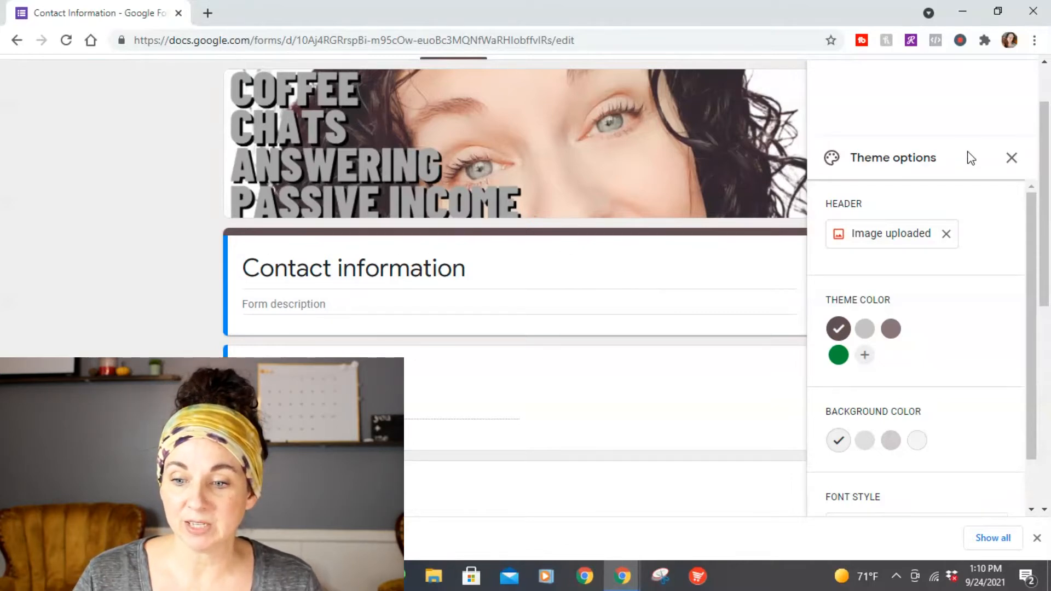
{"action": "scroll", "coordinate": [970, 158], "scroll_direction": "up", "scroll_amount": 2}
{"action": "left_click", "coordinate": [1012, 160]}
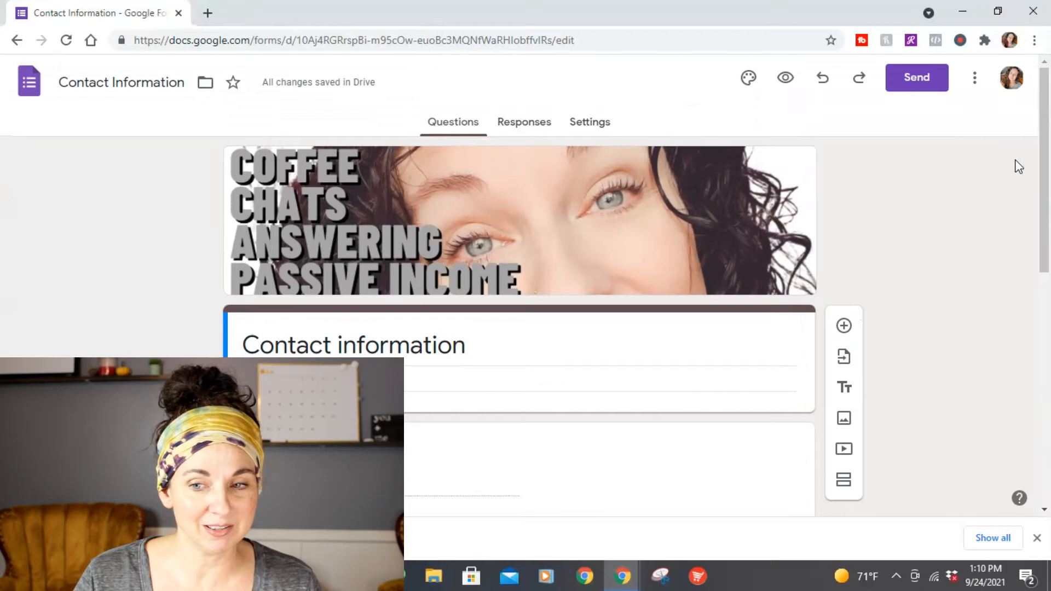
Set the form theme's font style to Formal and close the theme options
{"action": "left_click", "coordinate": [744, 82]}
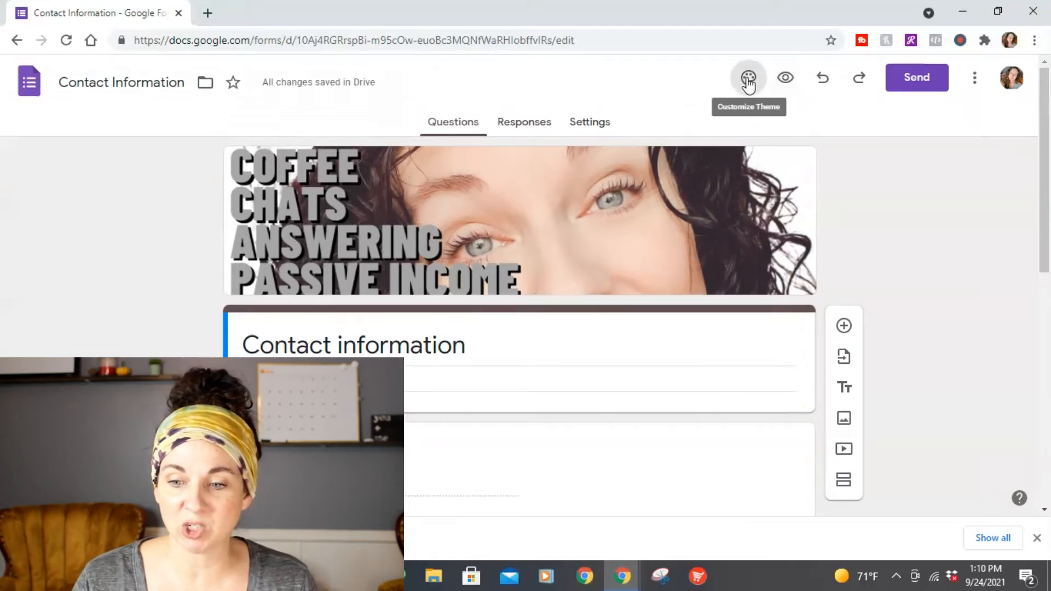
{"action": "scroll", "coordinate": [1001, 328], "scroll_direction": "down", "scroll_amount": 2}
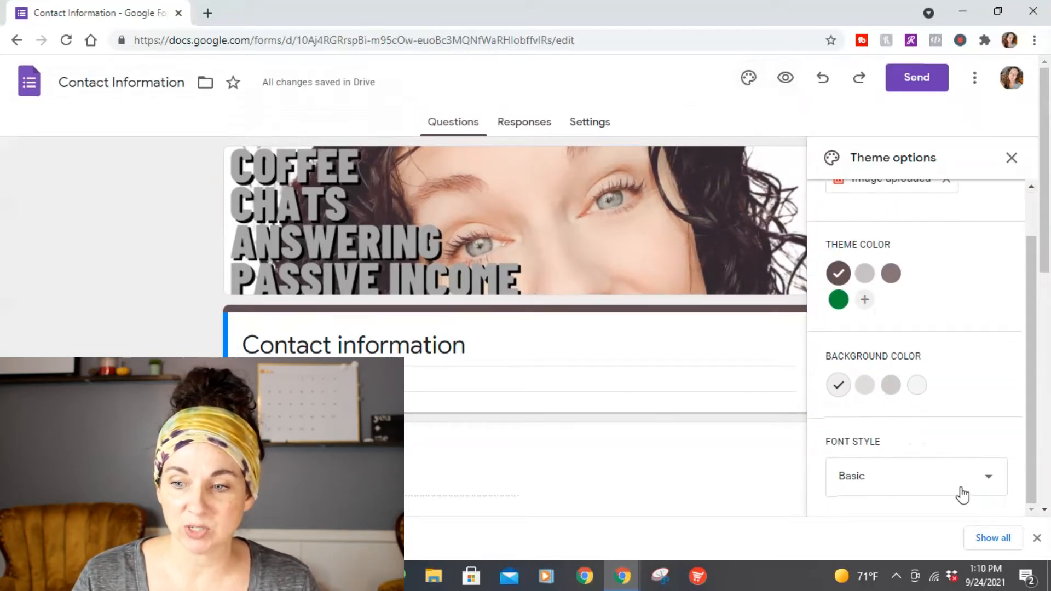
{"action": "left_click", "coordinate": [987, 481]}
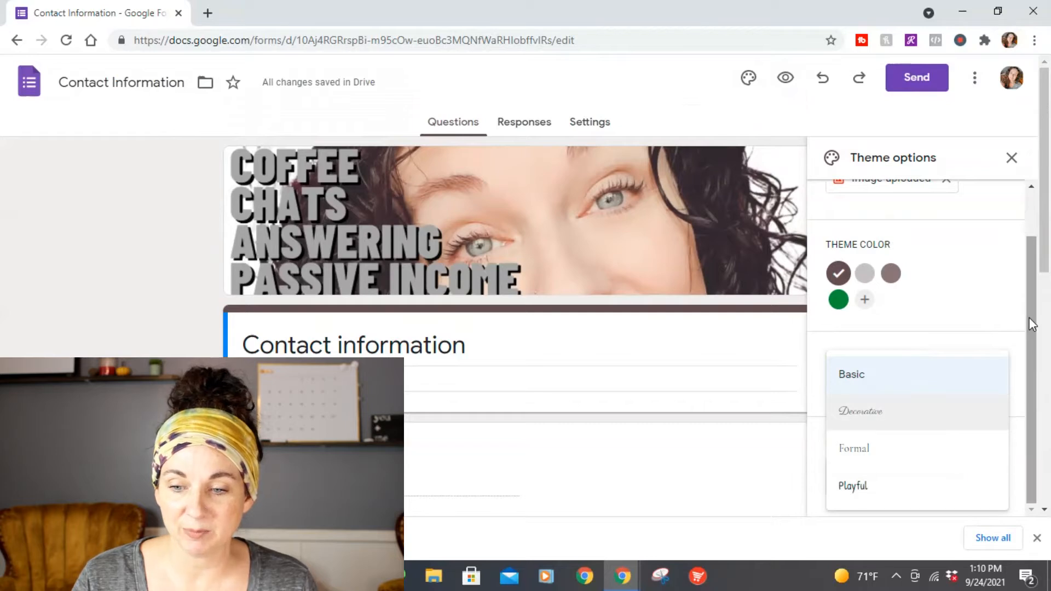
{"action": "left_click", "coordinate": [1030, 324]}
{"action": "left_click", "coordinate": [952, 479]}
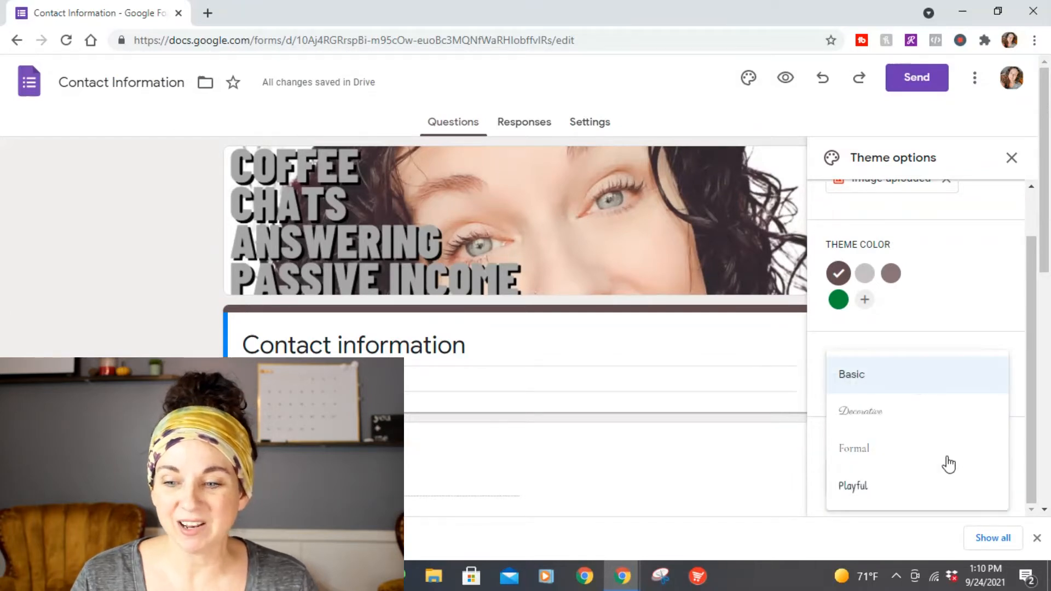
{"action": "scroll", "coordinate": [948, 464], "scroll_direction": "down", "scroll_amount": 3}
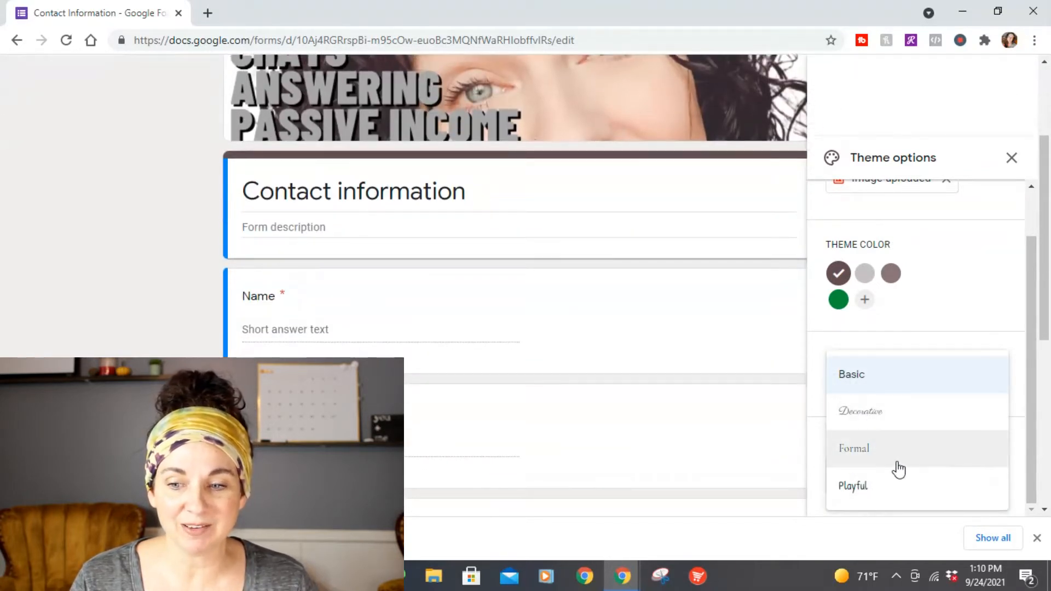
{"action": "scroll", "coordinate": [954, 434], "scroll_direction": "up", "scroll_amount": 3}
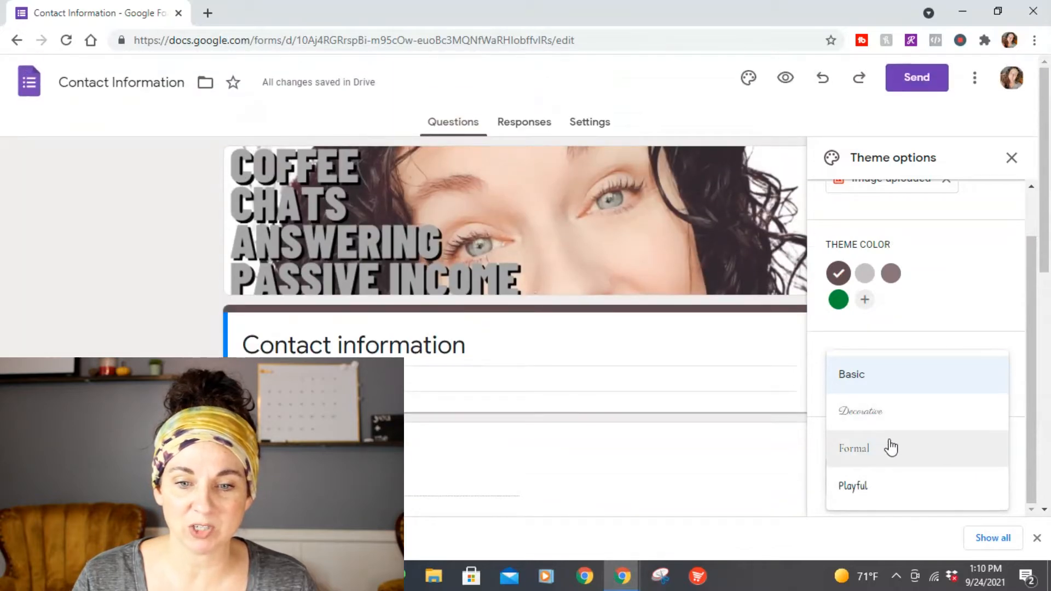
{"action": "left_click", "coordinate": [863, 448]}
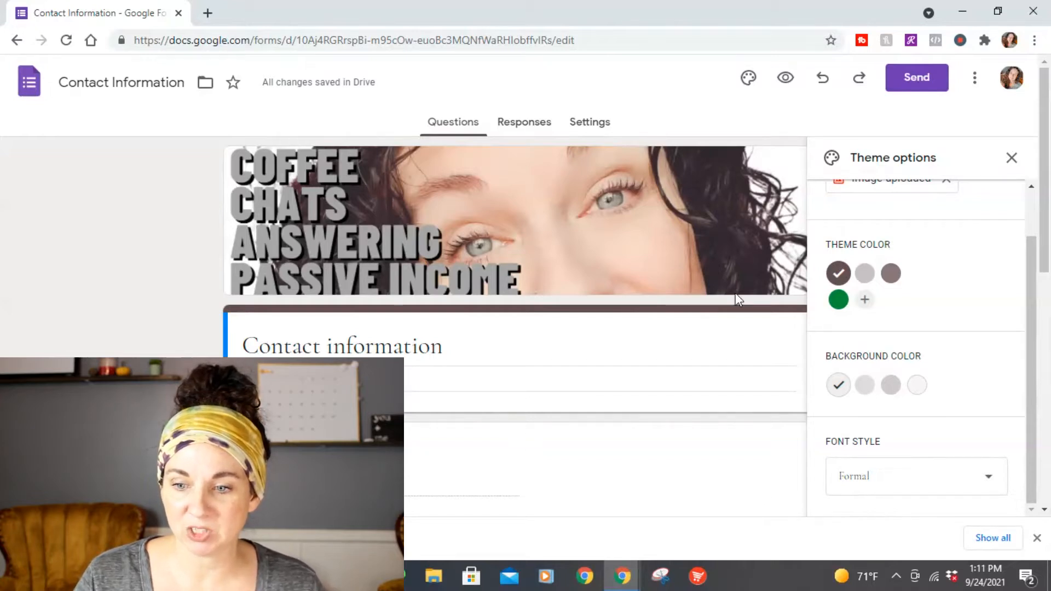
{"action": "left_click", "coordinate": [1011, 157]}
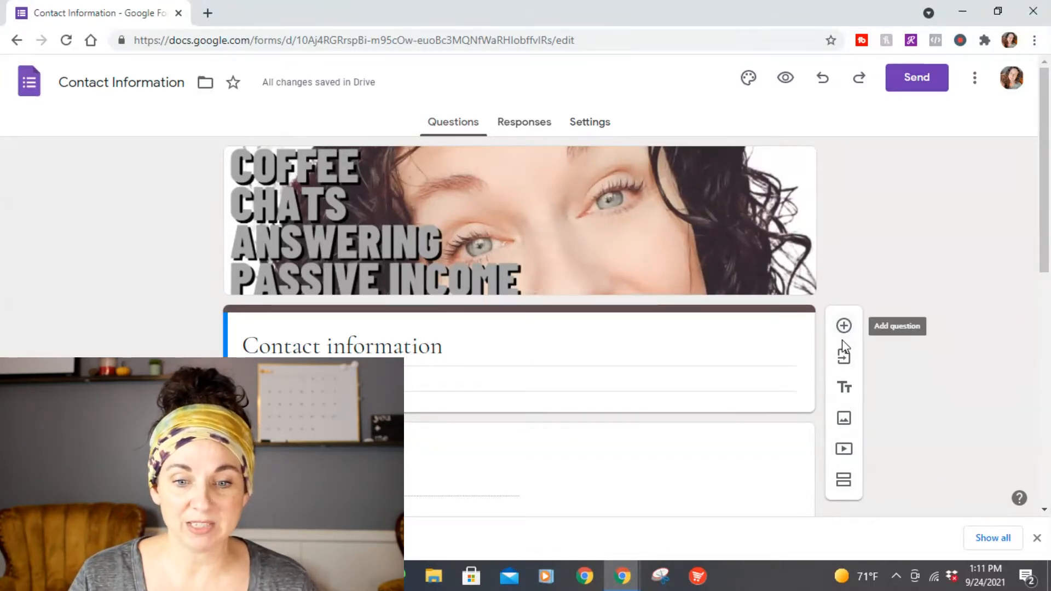
{"action": "scroll", "coordinate": [547, 410], "scroll_direction": "down", "scroll_amount": 3}
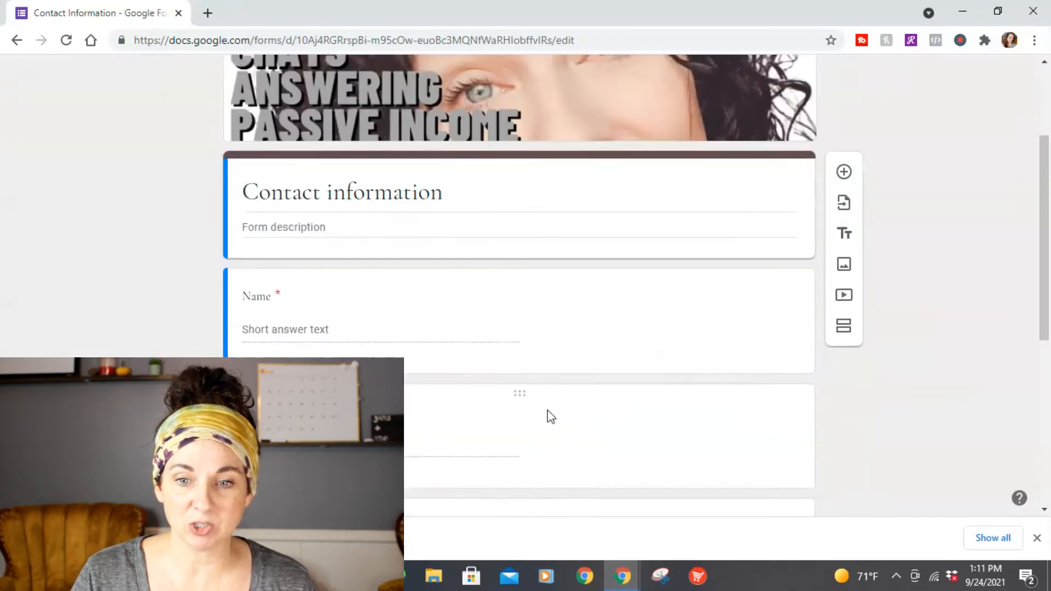
Look through the answer types available for the Name question and keep Short answer
{"action": "scroll", "coordinate": [547, 410], "scroll_direction": "down", "scroll_amount": 2}
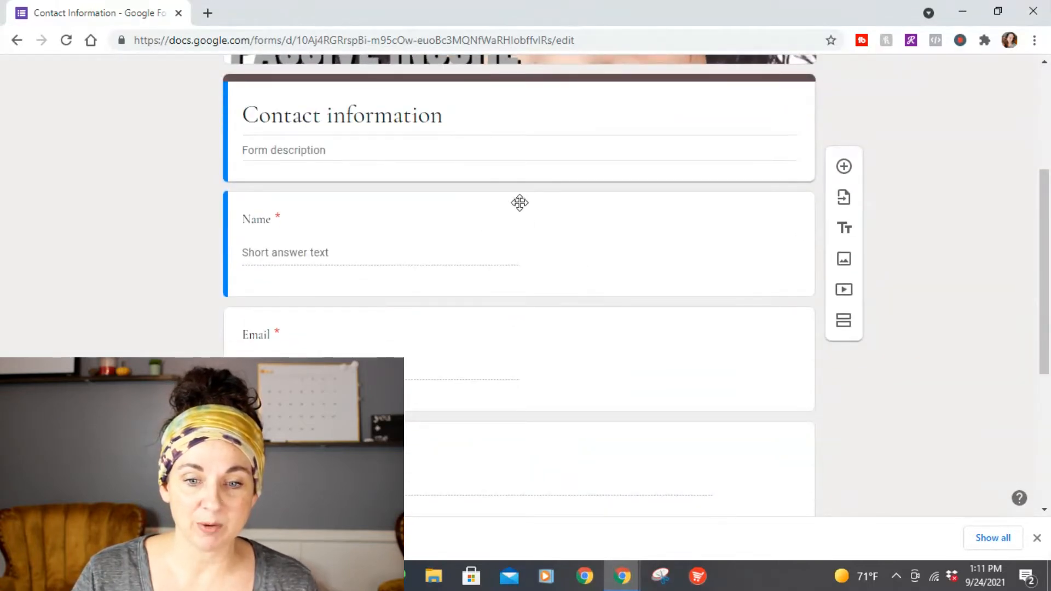
{"action": "mouse_move", "coordinate": [516, 313]}
{"action": "left_mouse_down"}
{"action": "mouse_move", "coordinate": [518, 448]}
{"action": "mouse_move", "coordinate": [523, 275]}
{"action": "mouse_move", "coordinate": [521, 304]}
{"action": "mouse_move", "coordinate": [524, 296]}
{"action": "left_mouse_up"}
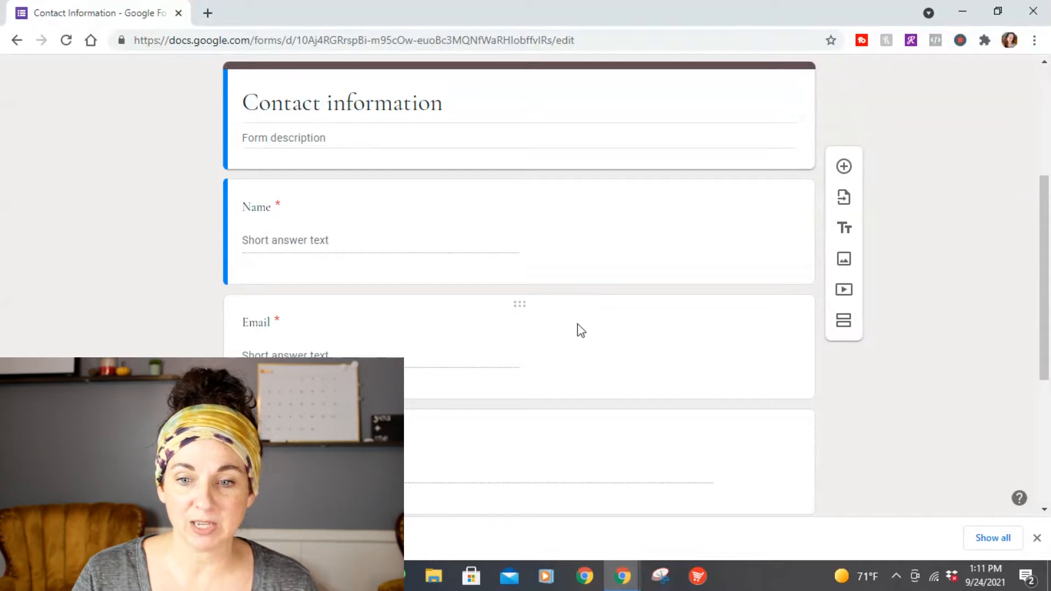
{"action": "left_click", "coordinate": [644, 224]}
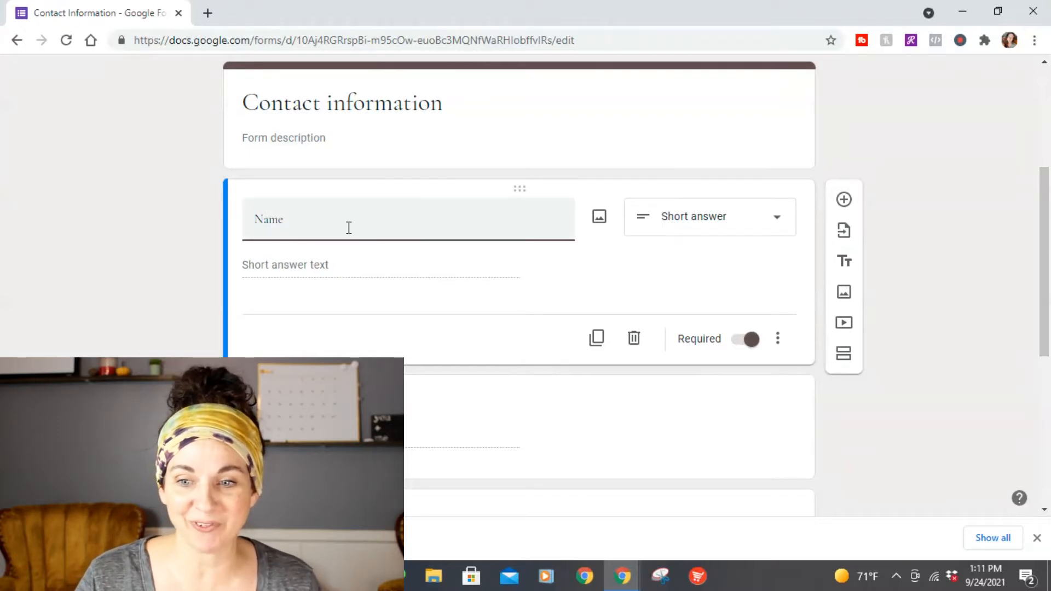
{"action": "left_click", "coordinate": [761, 223]}
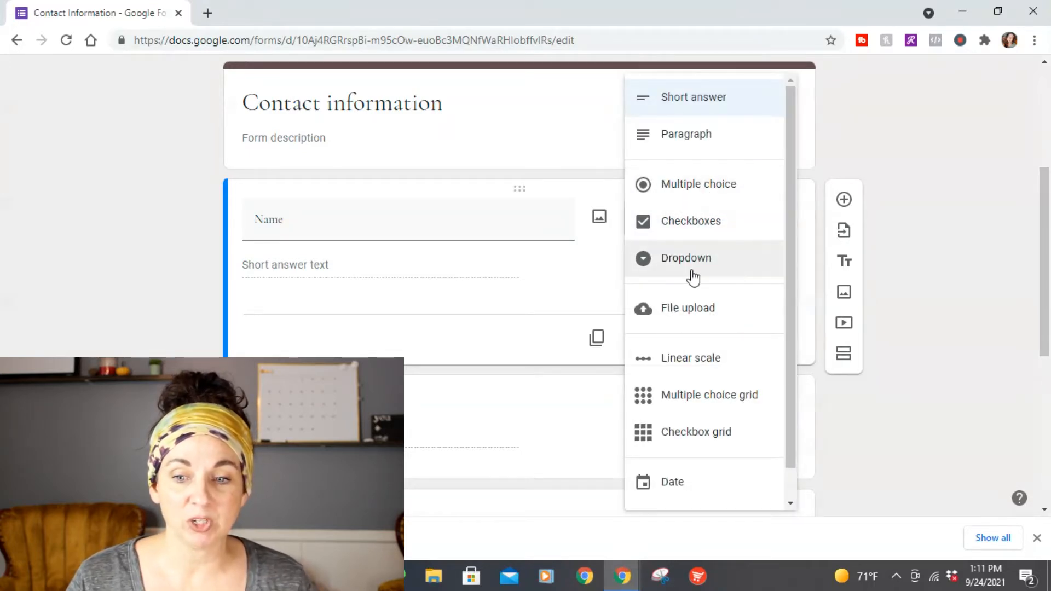
{"action": "scroll", "coordinate": [719, 312], "scroll_direction": "down", "scroll_amount": 2}
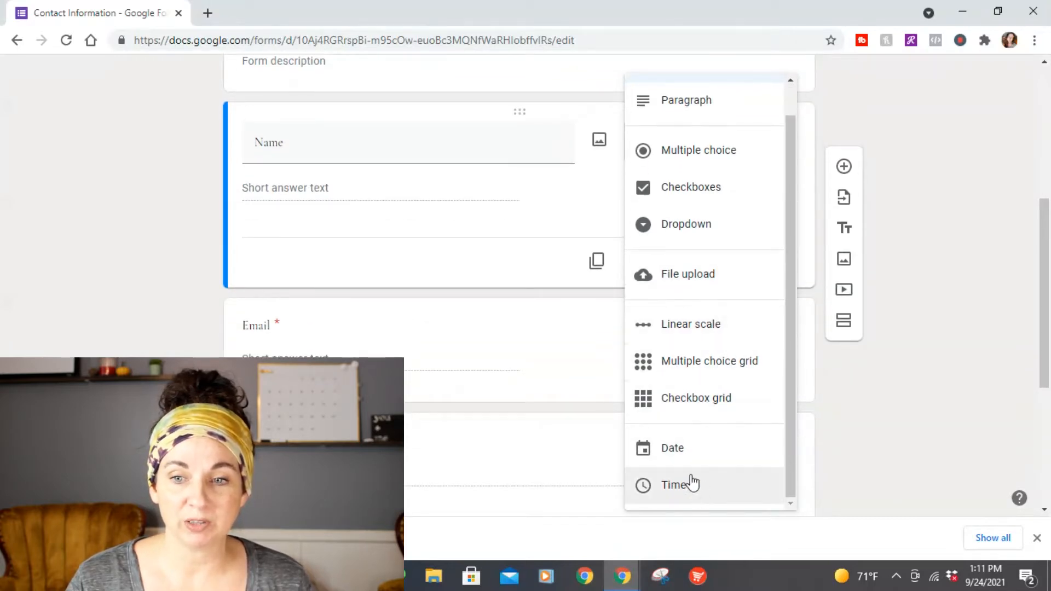
{"action": "scroll", "coordinate": [678, 370], "scroll_direction": "up", "scroll_amount": 1}
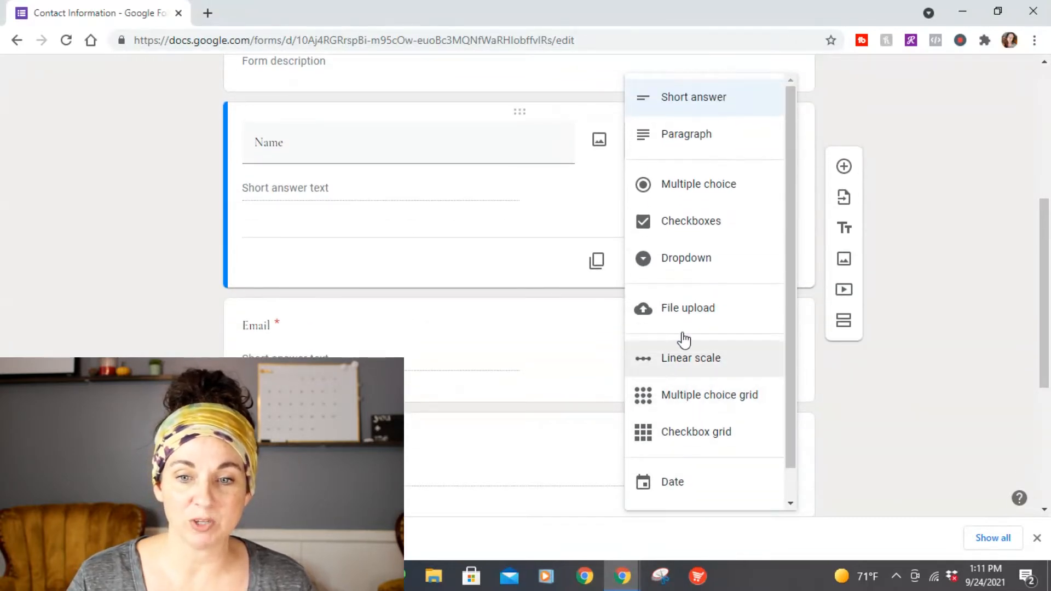
{"action": "left_click", "coordinate": [678, 105]}
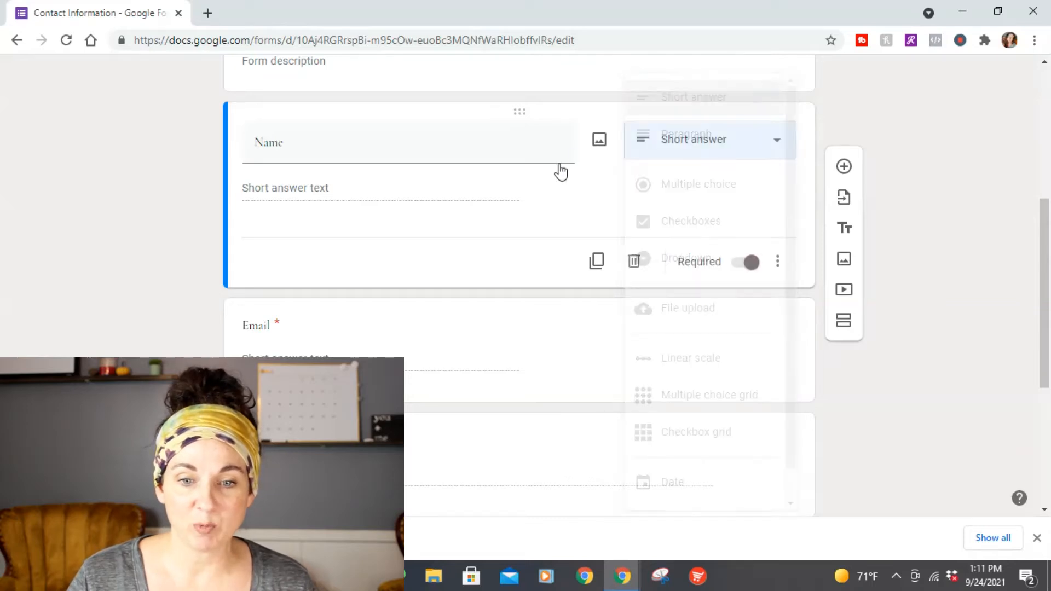
Delete the Address question from the form
{"action": "scroll", "coordinate": [466, 223], "scroll_direction": "down", "scroll_amount": 1}
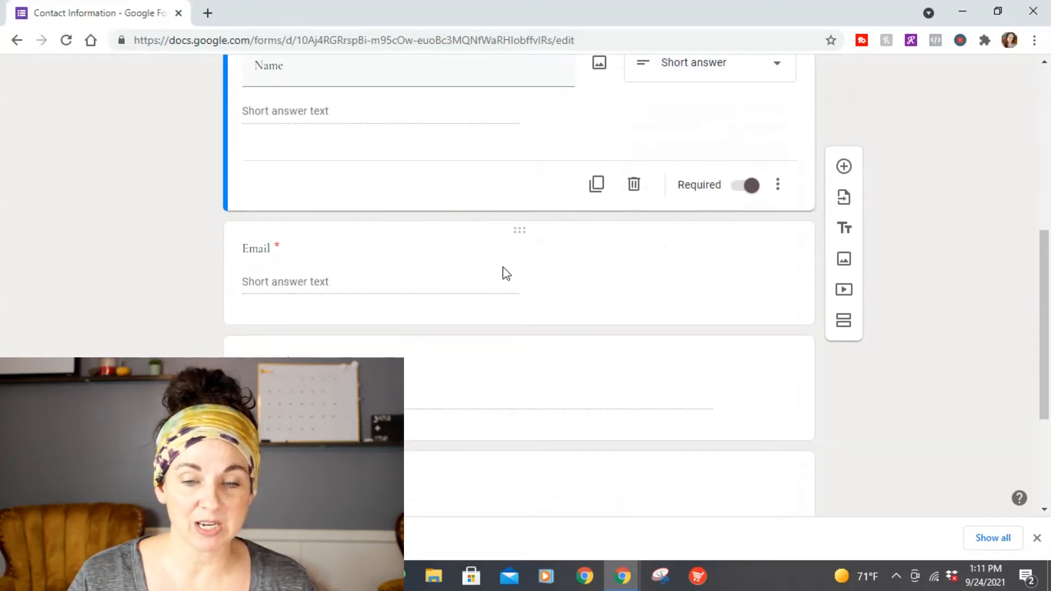
{"action": "scroll", "coordinate": [363, 242], "scroll_direction": "down", "scroll_amount": 1}
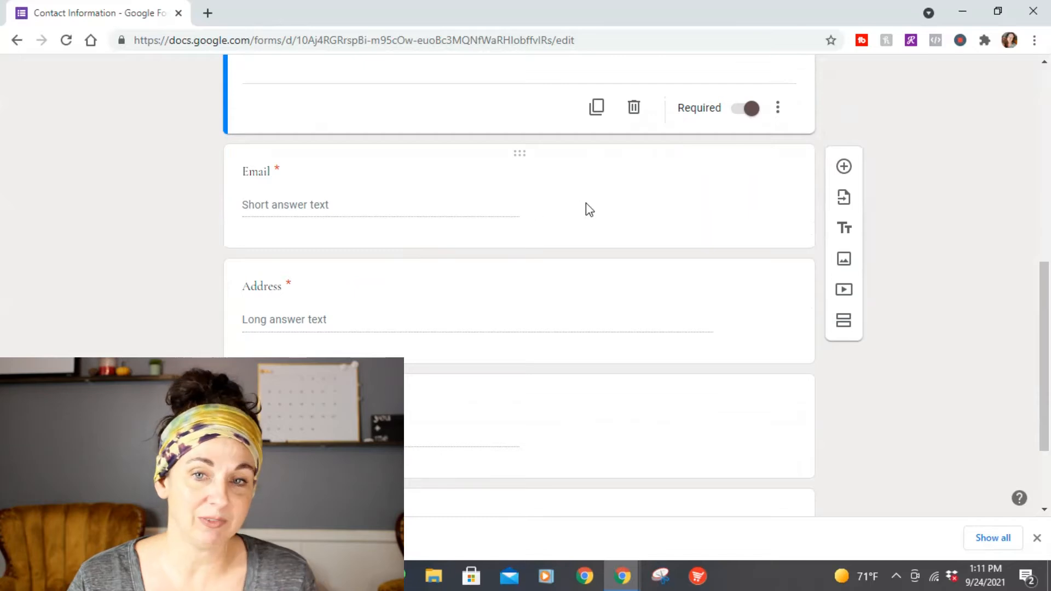
{"action": "scroll", "coordinate": [580, 212], "scroll_direction": "down", "scroll_amount": 1}
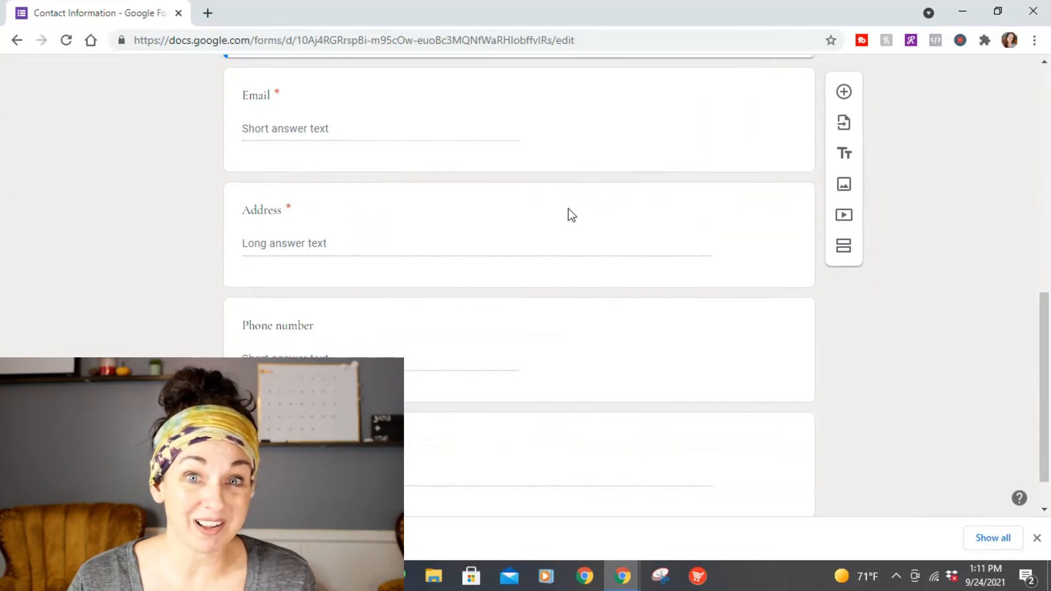
{"action": "left_click", "coordinate": [679, 240]}
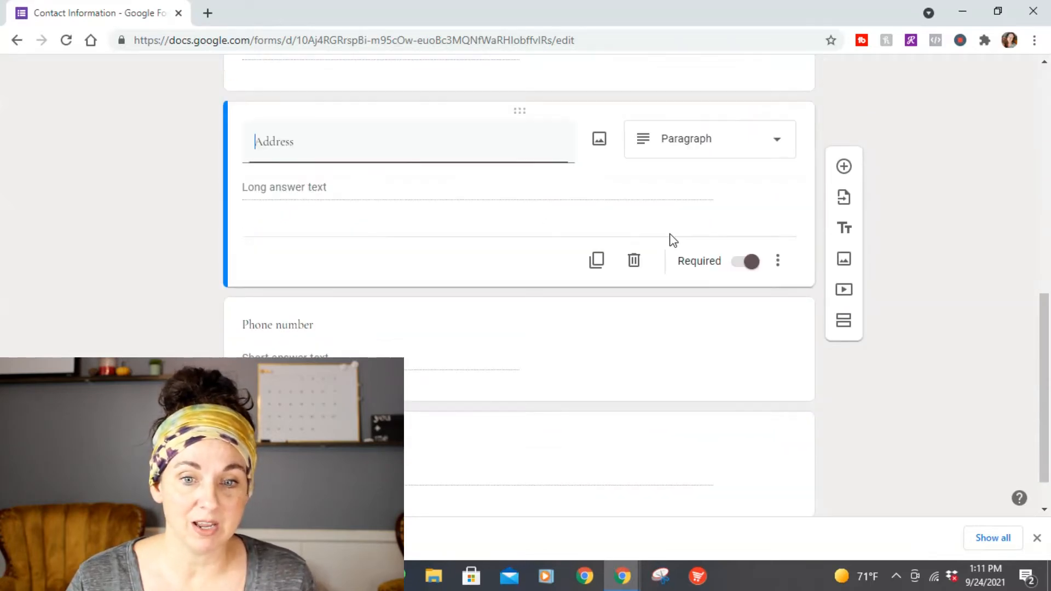
{"action": "left_click", "coordinate": [634, 259]}
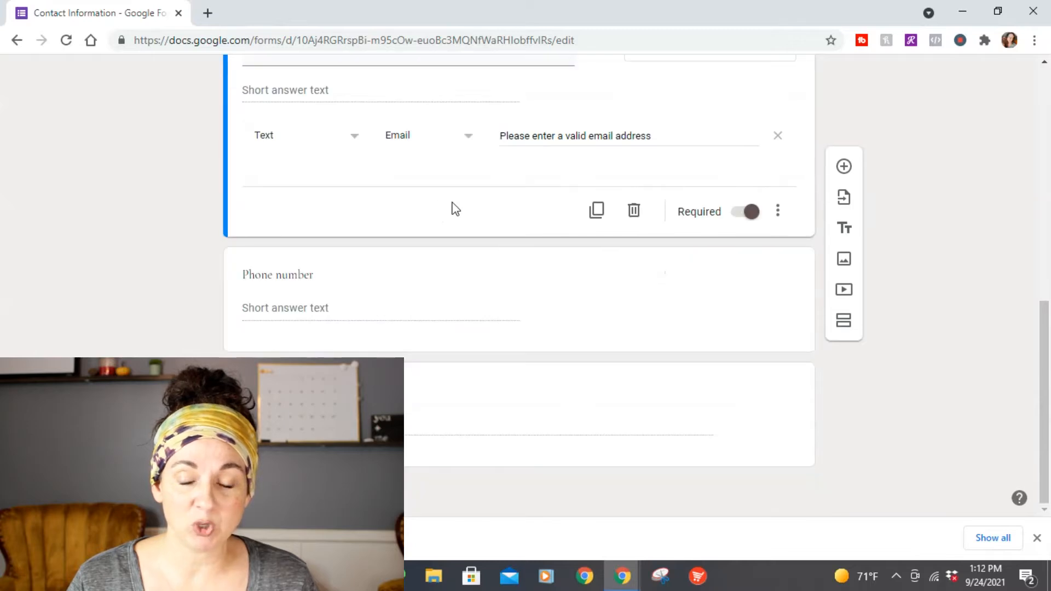
Turn off the Required setting of the Email question and turn it back on
{"action": "scroll", "coordinate": [593, 322], "scroll_direction": "up", "scroll_amount": 1}
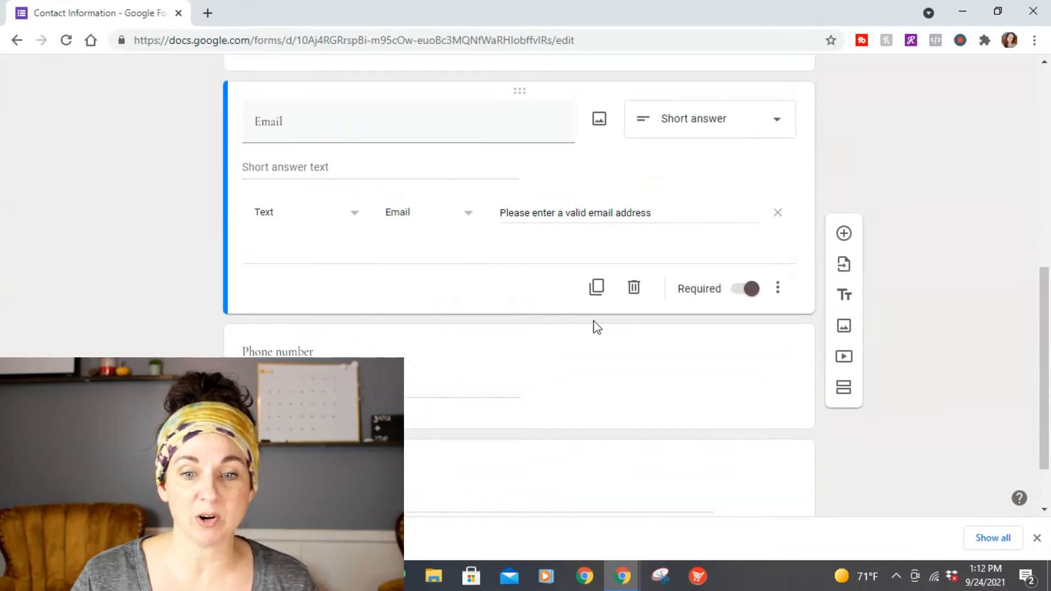
{"action": "scroll", "coordinate": [564, 247], "scroll_direction": "up", "scroll_amount": 1}
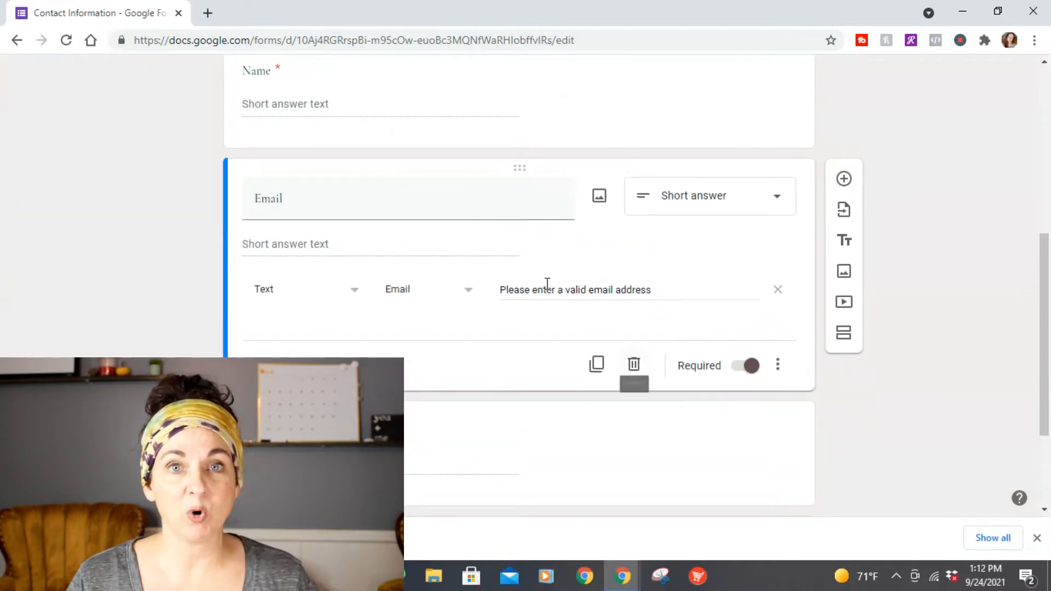
{"action": "scroll", "coordinate": [544, 281], "scroll_direction": "up", "scroll_amount": 3}
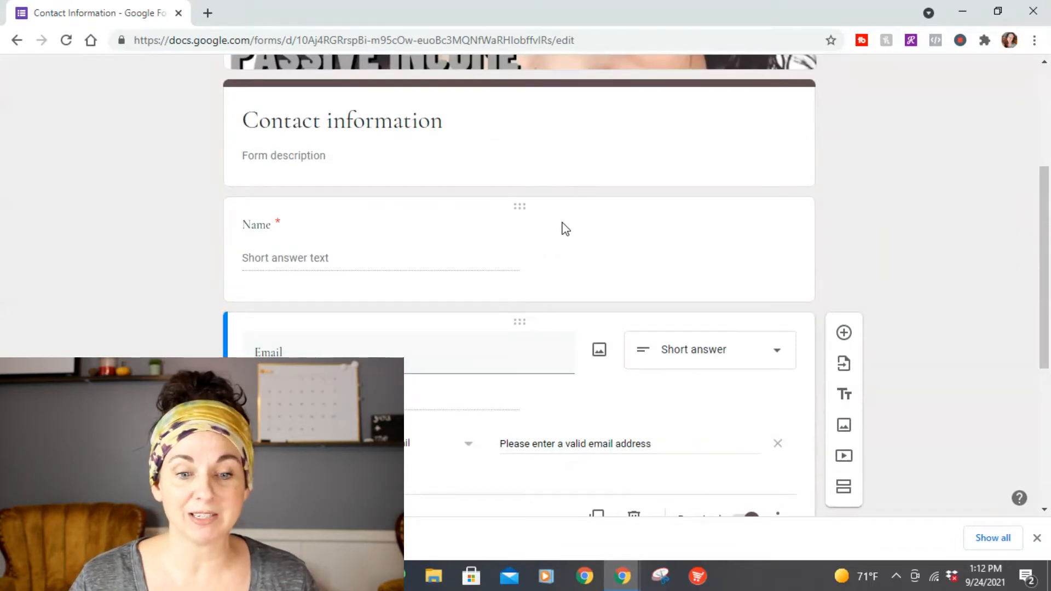
{"action": "scroll", "coordinate": [580, 230], "scroll_direction": "up", "scroll_amount": 4}
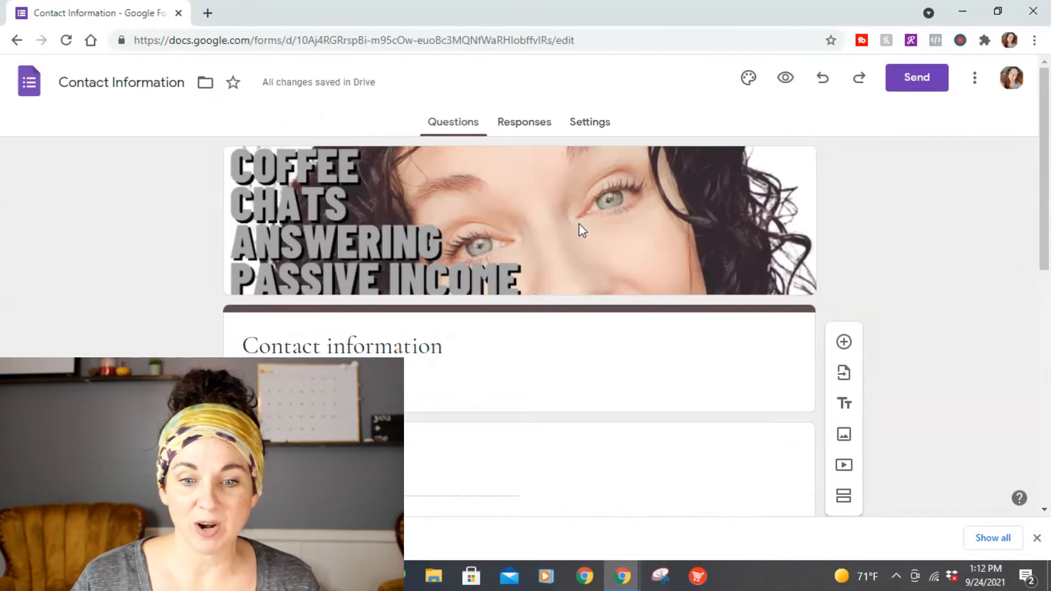
{"action": "scroll", "coordinate": [674, 317], "scroll_direction": "down", "scroll_amount": 4}
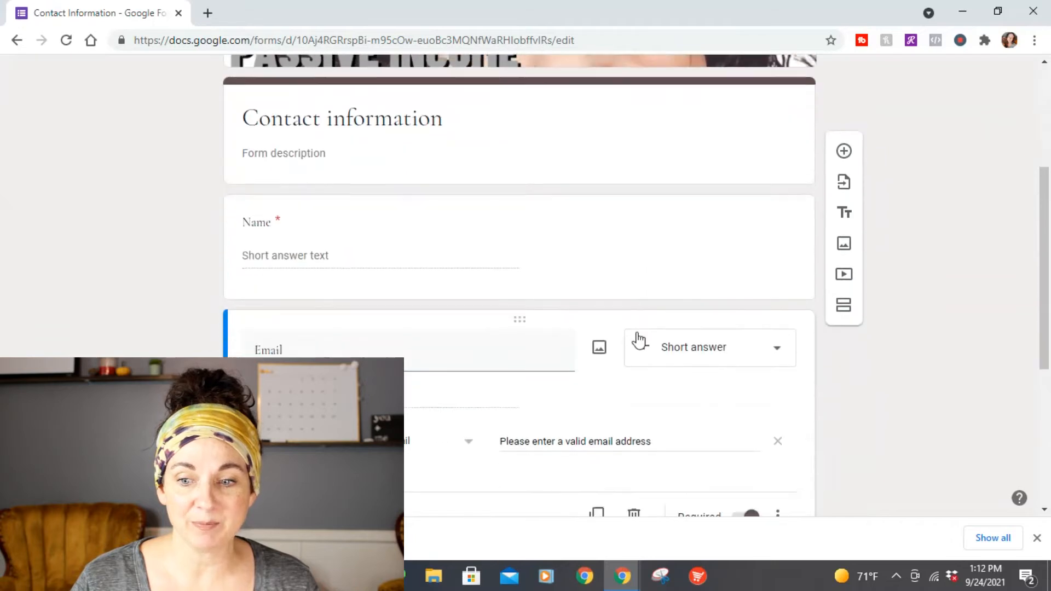
{"action": "scroll", "coordinate": [500, 315], "scroll_direction": "down", "scroll_amount": 3}
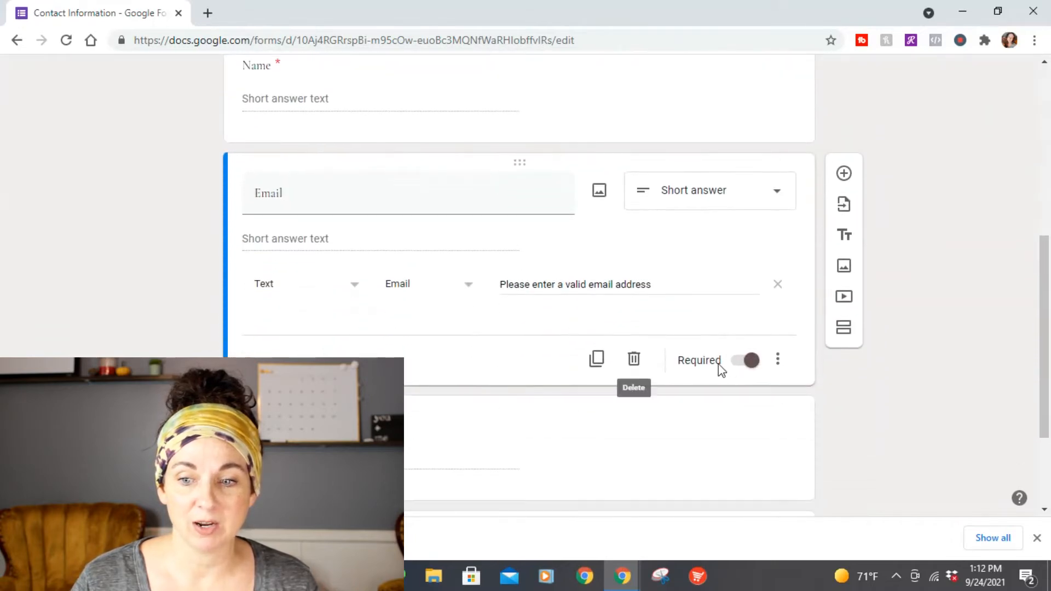
{"action": "left_click", "coordinate": [740, 364]}
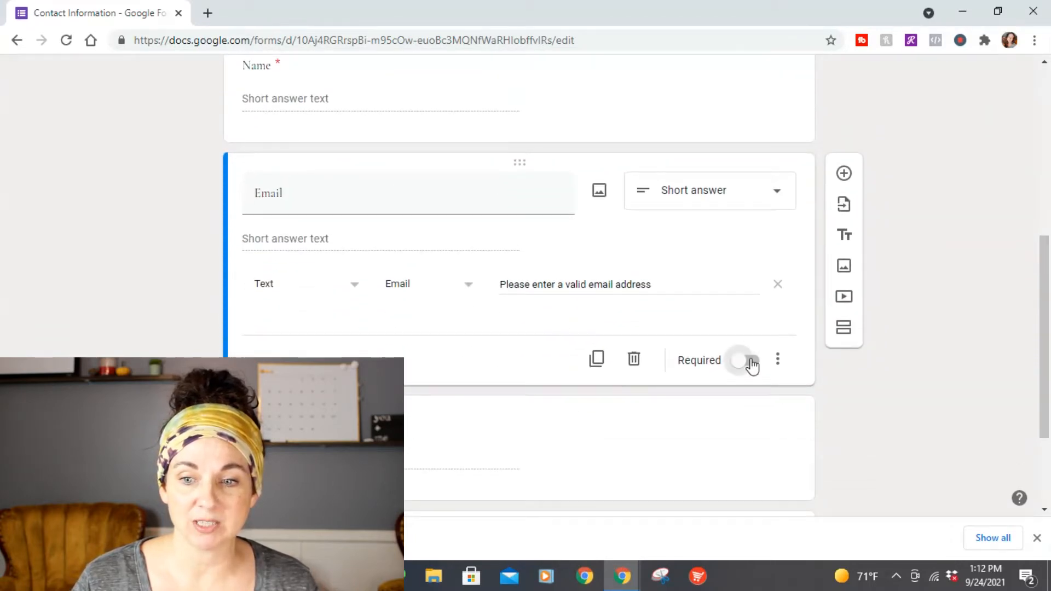
{"action": "left_click", "coordinate": [752, 365]}
{"action": "scroll", "coordinate": [347, 244], "scroll_direction": "down", "scroll_amount": 1}
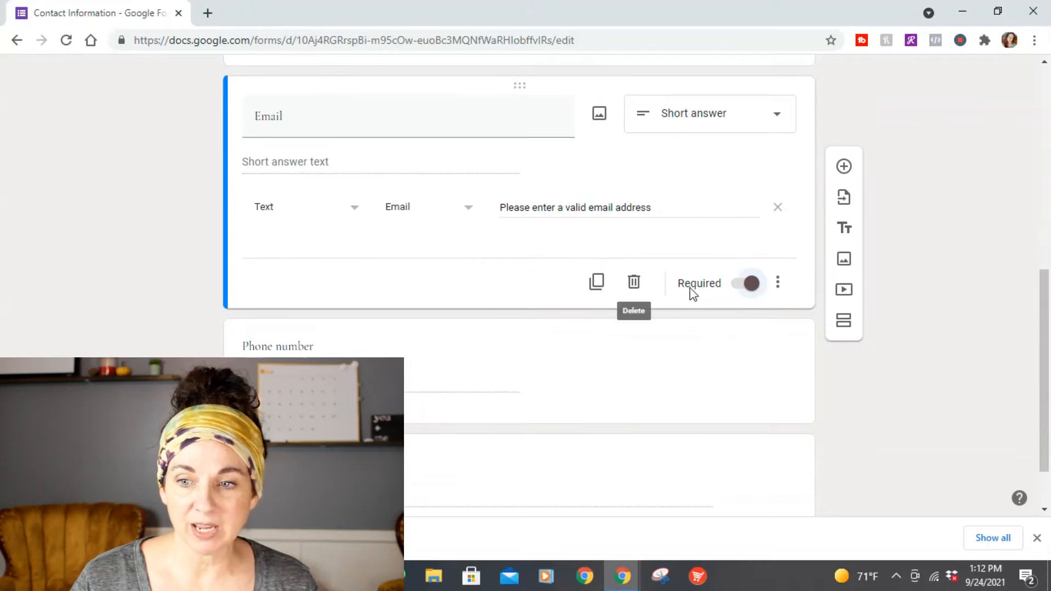
Preview the form as respondents see it and examine it from the header image to the Comments question
{"action": "scroll", "coordinate": [537, 243], "scroll_direction": "up", "scroll_amount": 9}
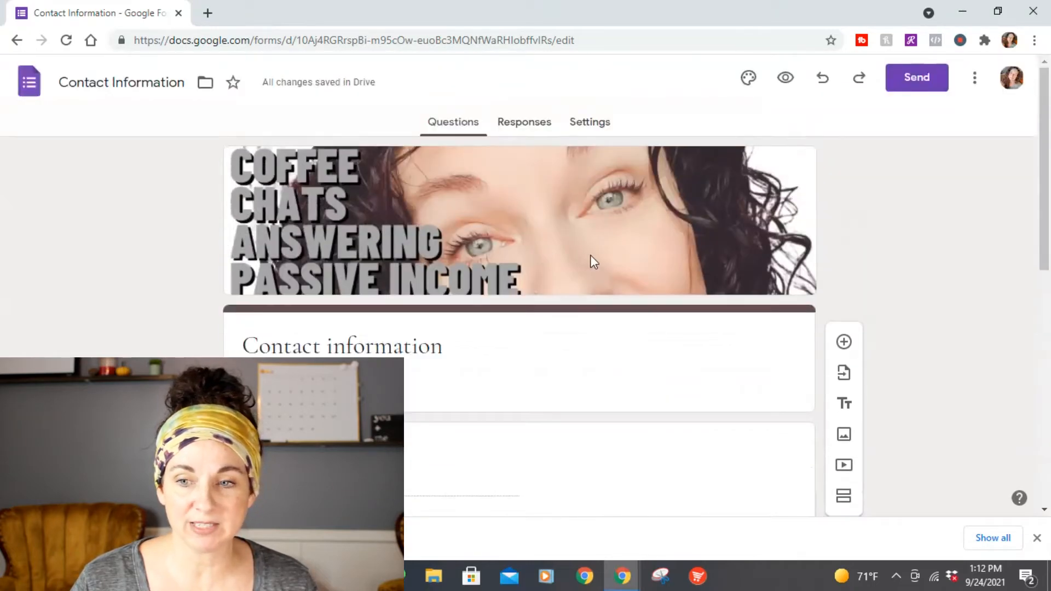
{"action": "scroll", "coordinate": [591, 257], "scroll_direction": "down", "scroll_amount": 9}
{"action": "scroll", "coordinate": [779, 169], "scroll_direction": "up", "scroll_amount": 8}
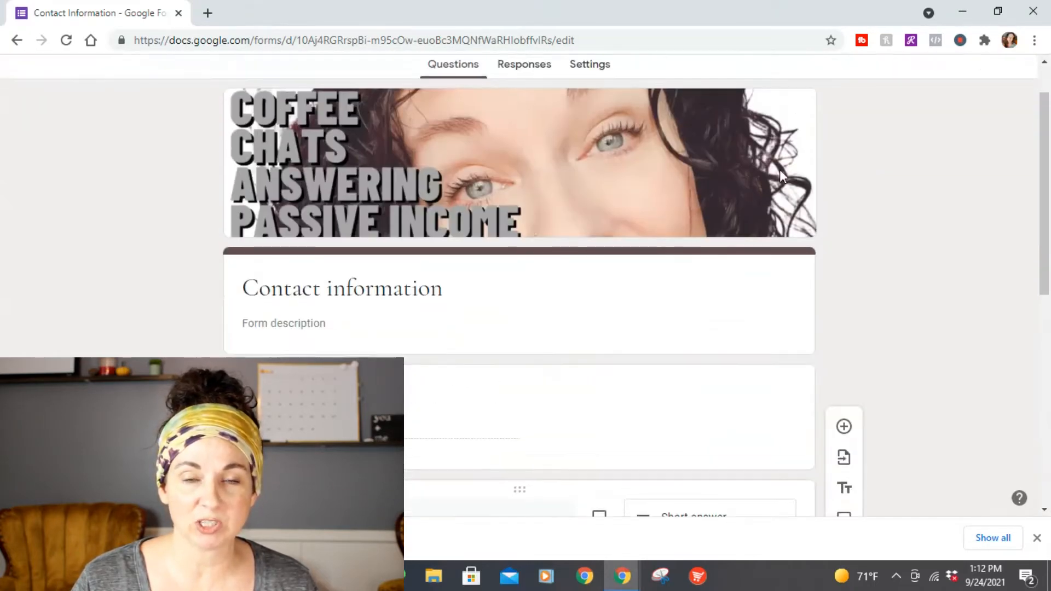
{"action": "scroll", "coordinate": [779, 169], "scroll_direction": "up", "scroll_amount": 2}
{"action": "left_click", "coordinate": [786, 78]}
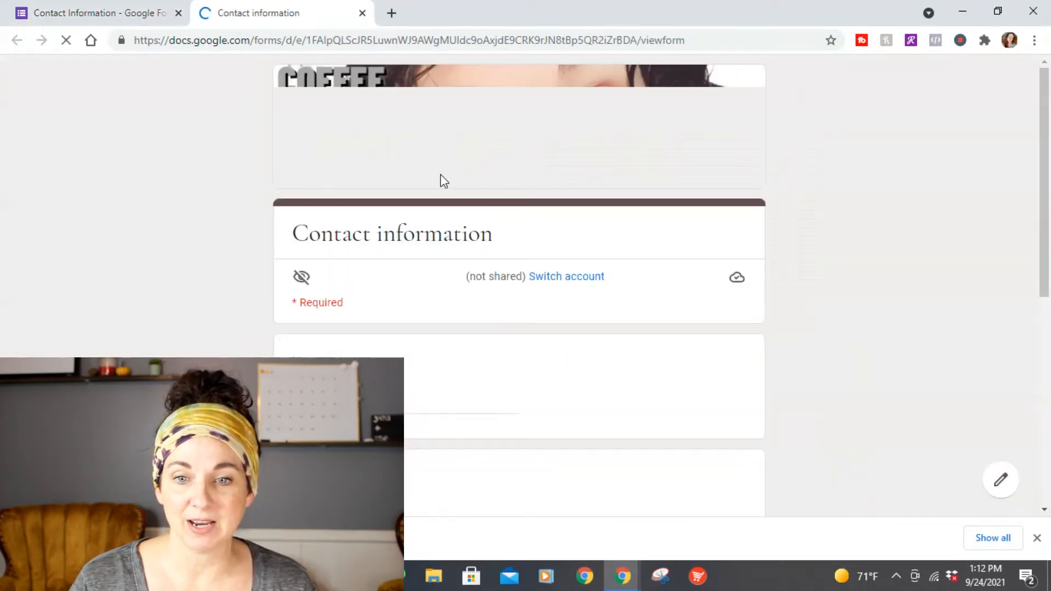
{"action": "scroll", "coordinate": [688, 189], "scroll_direction": "down", "scroll_amount": 2}
{"action": "scroll", "coordinate": [788, 185], "scroll_direction": "up", "scroll_amount": 1}
{"action": "scroll", "coordinate": [888, 270], "scroll_direction": "down", "scroll_amount": 8}
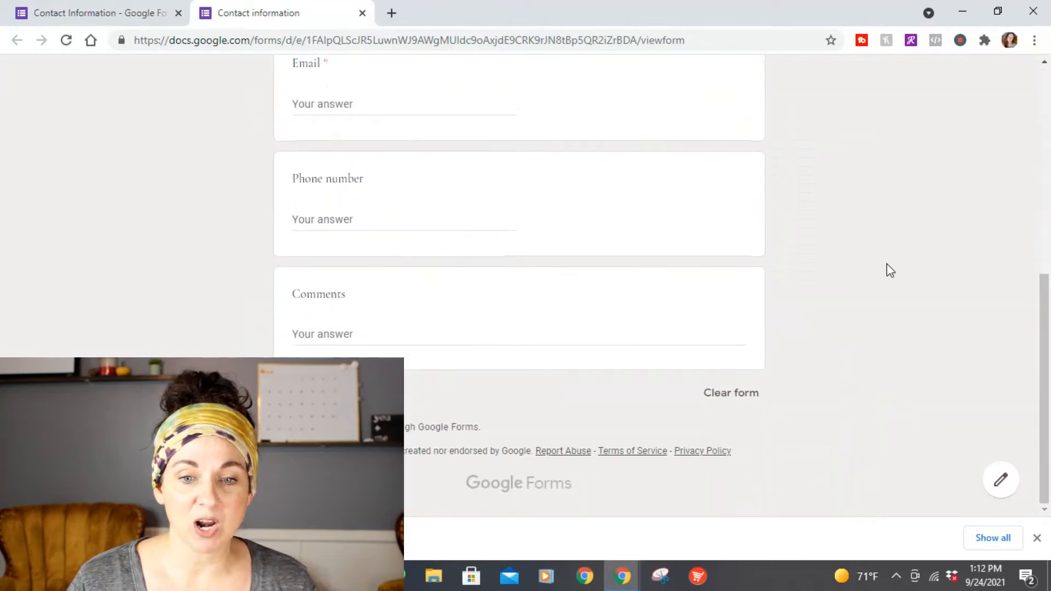
{"action": "scroll", "coordinate": [890, 270], "scroll_direction": "up", "scroll_amount": 8}
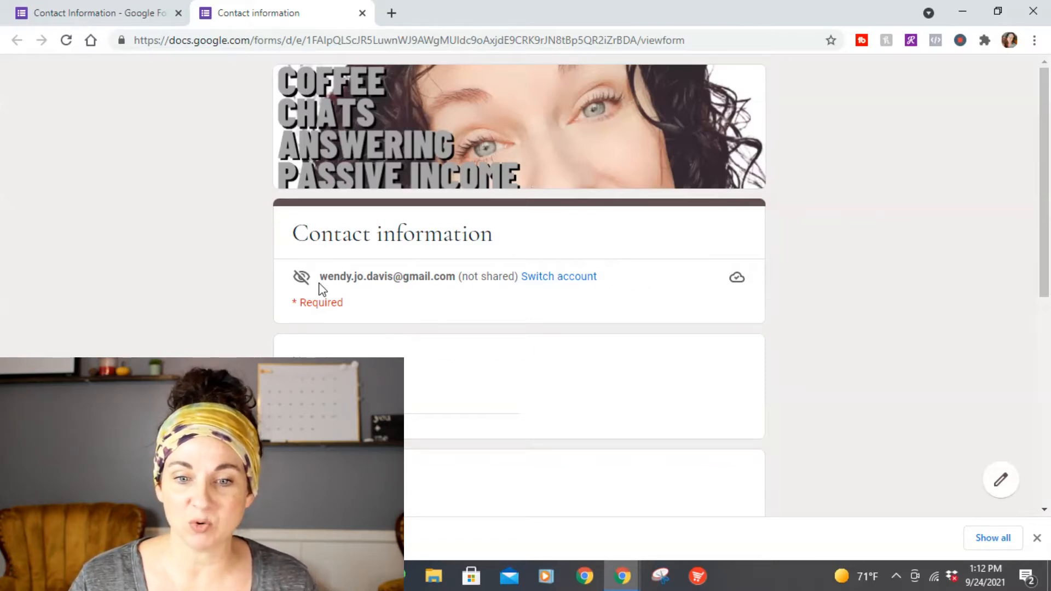
{"action": "scroll", "coordinate": [345, 300], "scroll_direction": "down", "scroll_amount": 1}
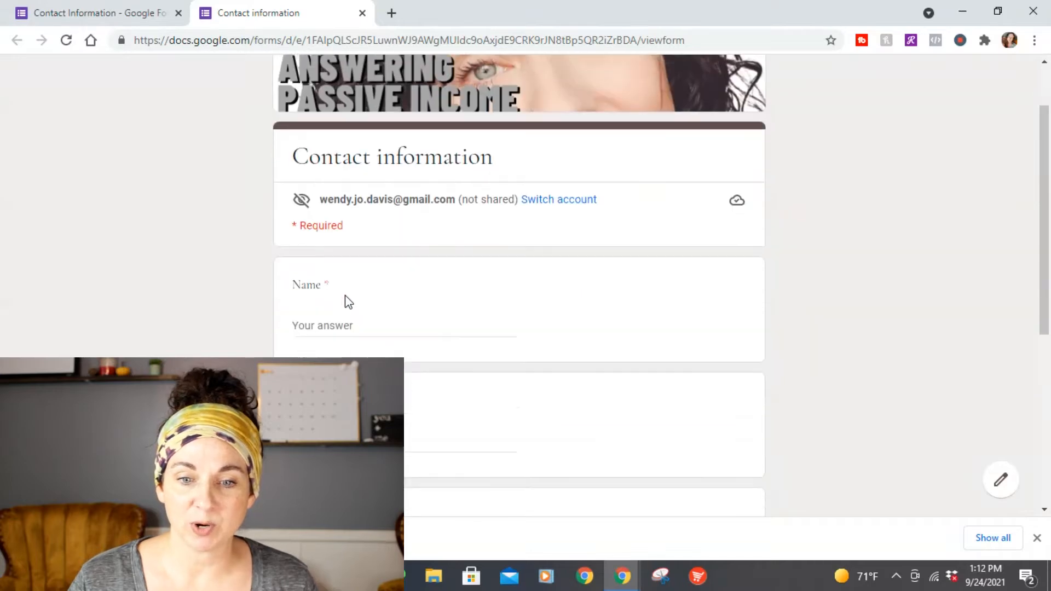
{"action": "scroll", "coordinate": [372, 268], "scroll_direction": "down", "scroll_amount": 1}
{"action": "scroll", "coordinate": [371, 263], "scroll_direction": "down", "scroll_amount": 1}
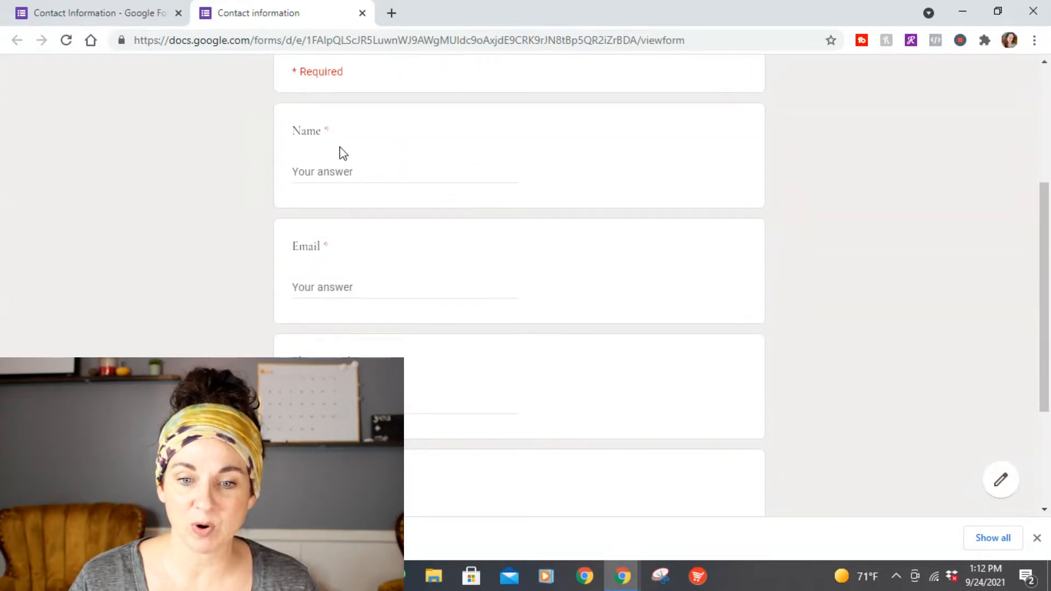
{"action": "scroll", "coordinate": [318, 285], "scroll_direction": "down", "scroll_amount": 2}
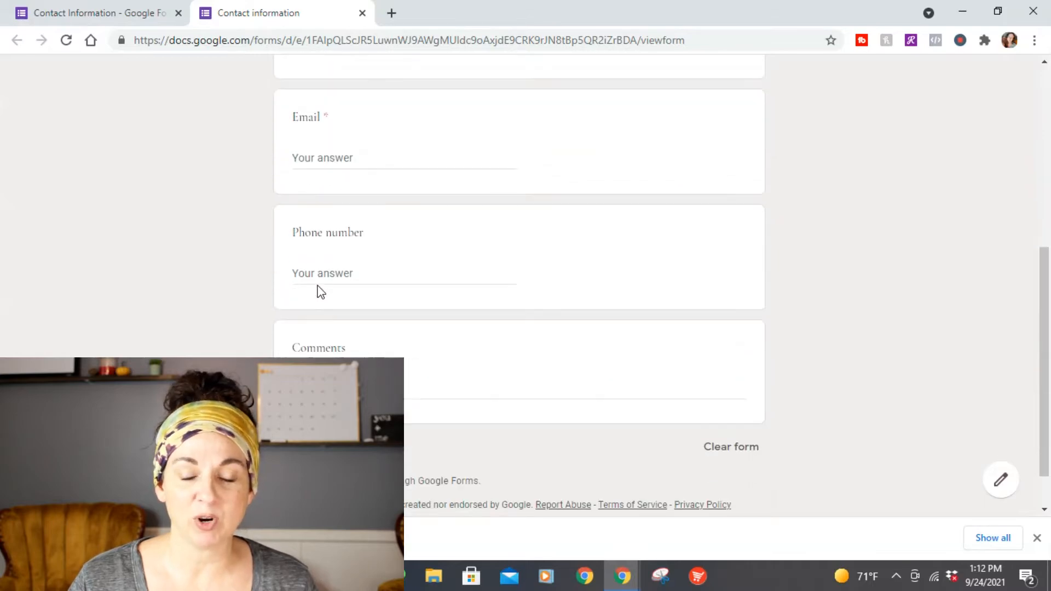
{"action": "scroll", "coordinate": [292, 313], "scroll_direction": "down", "scroll_amount": 1}
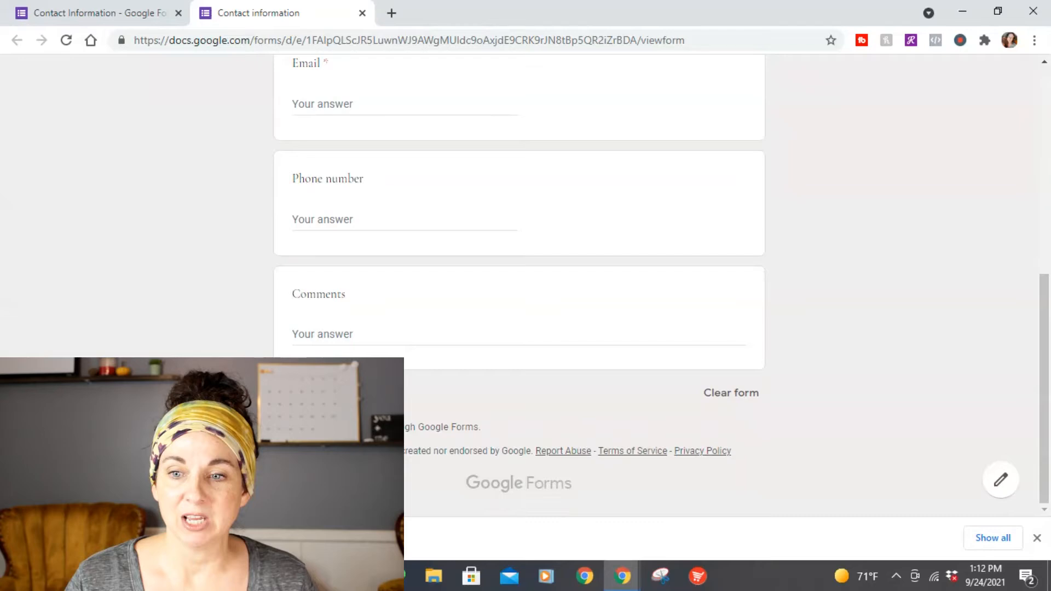
{"action": "scroll", "coordinate": [493, 341], "scroll_direction": "up", "scroll_amount": 5}
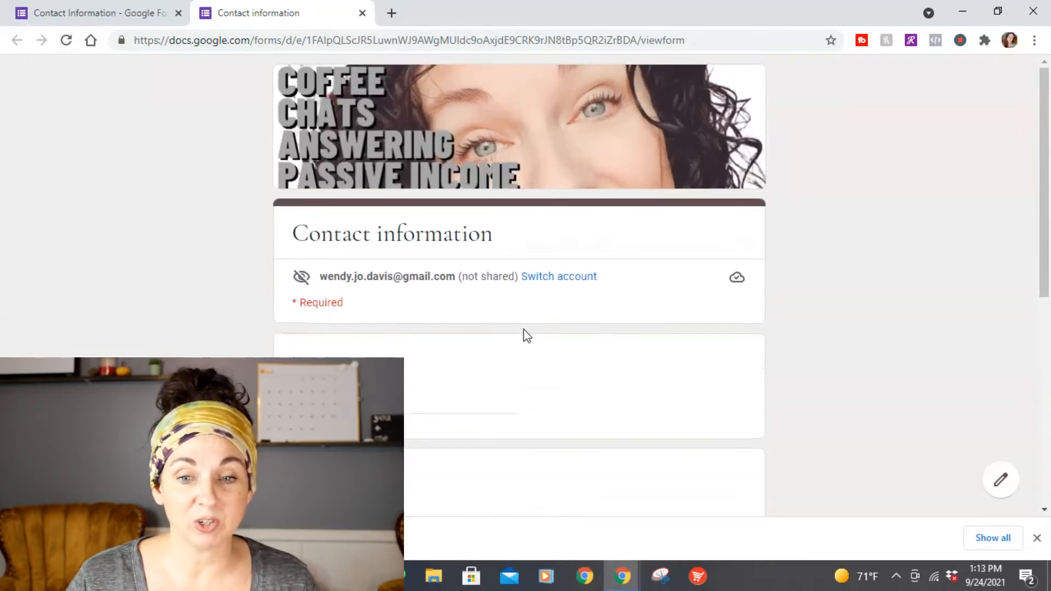
Return to the form editor, add a new question below the Email question, and select the Email question
{"action": "left_click", "coordinate": [107, 15]}
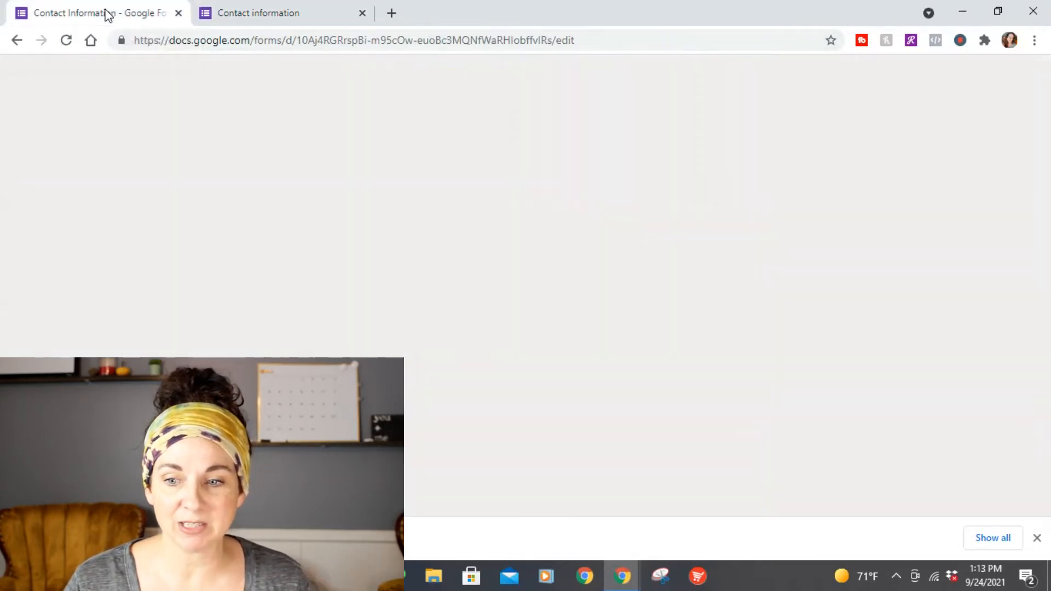
{"action": "scroll", "coordinate": [703, 249], "scroll_direction": "down", "scroll_amount": 3}
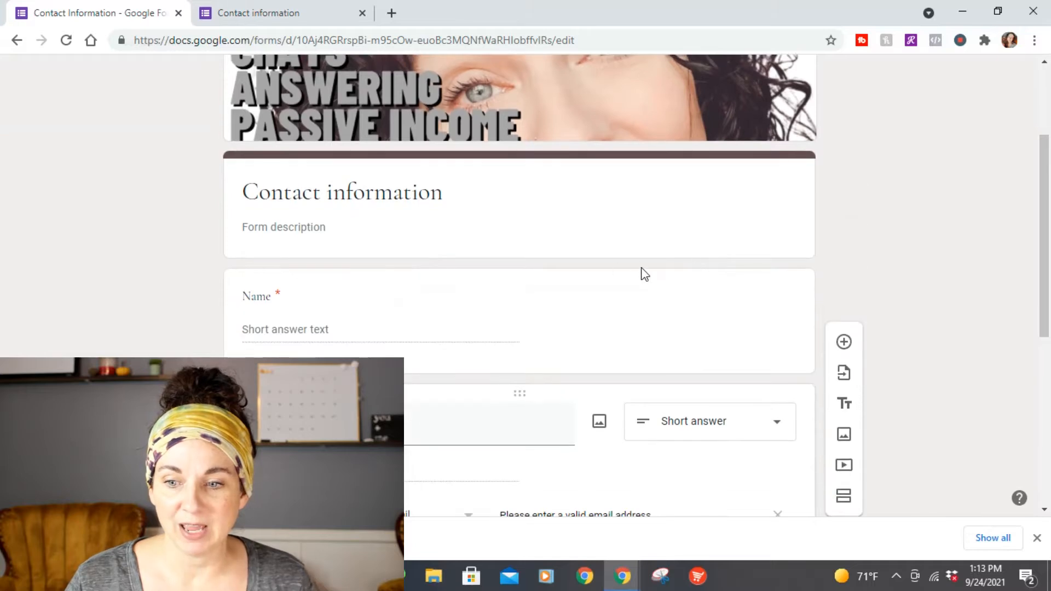
{"action": "scroll", "coordinate": [868, 361], "scroll_direction": "down", "scroll_amount": 1}
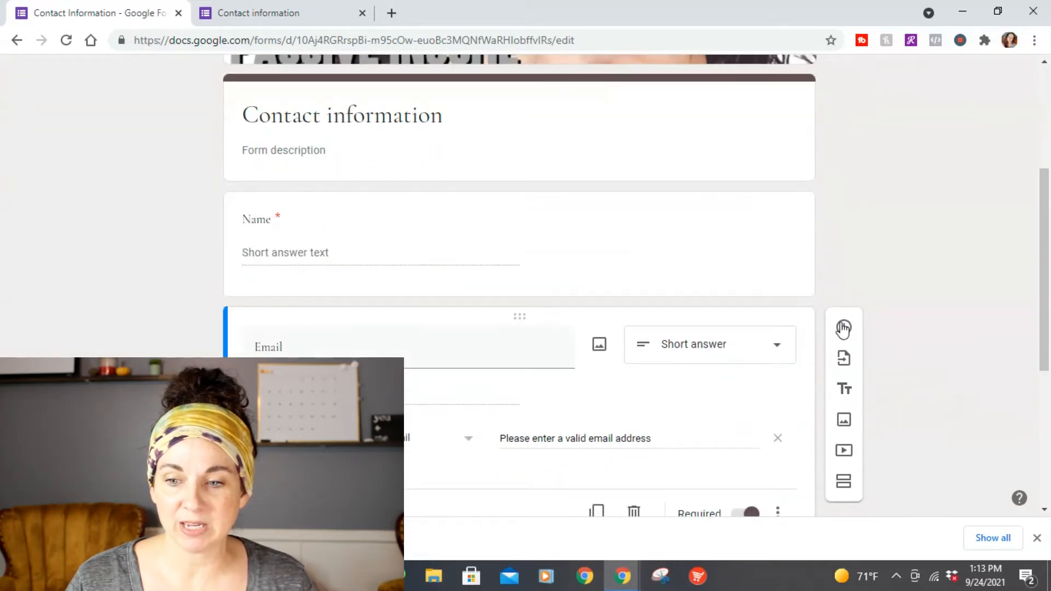
{"action": "left_click", "coordinate": [844, 328]}
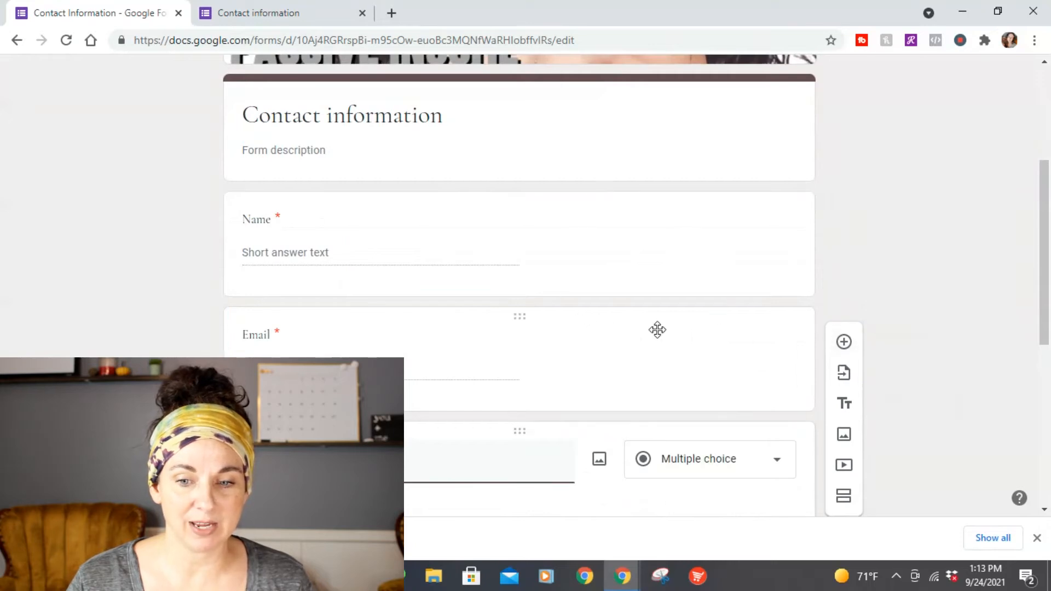
{"action": "left_click", "coordinate": [524, 333]}
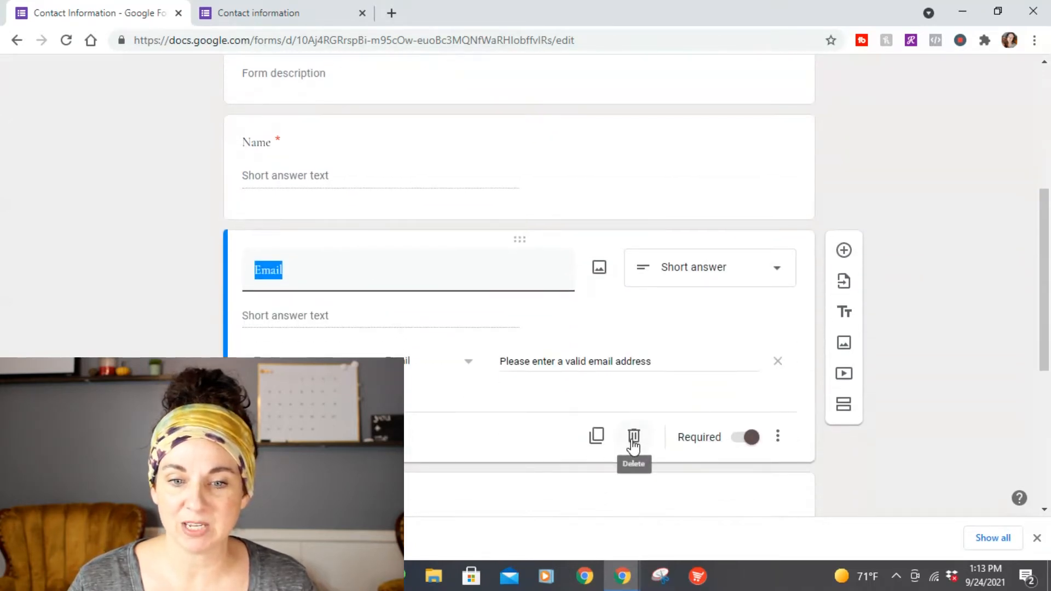
Delete the Email question and select the blank multiple-choice question below the Name question
{"action": "left_click", "coordinate": [637, 441]}
{"action": "scroll", "coordinate": [663, 367], "scroll_direction": "down", "scroll_amount": 3}
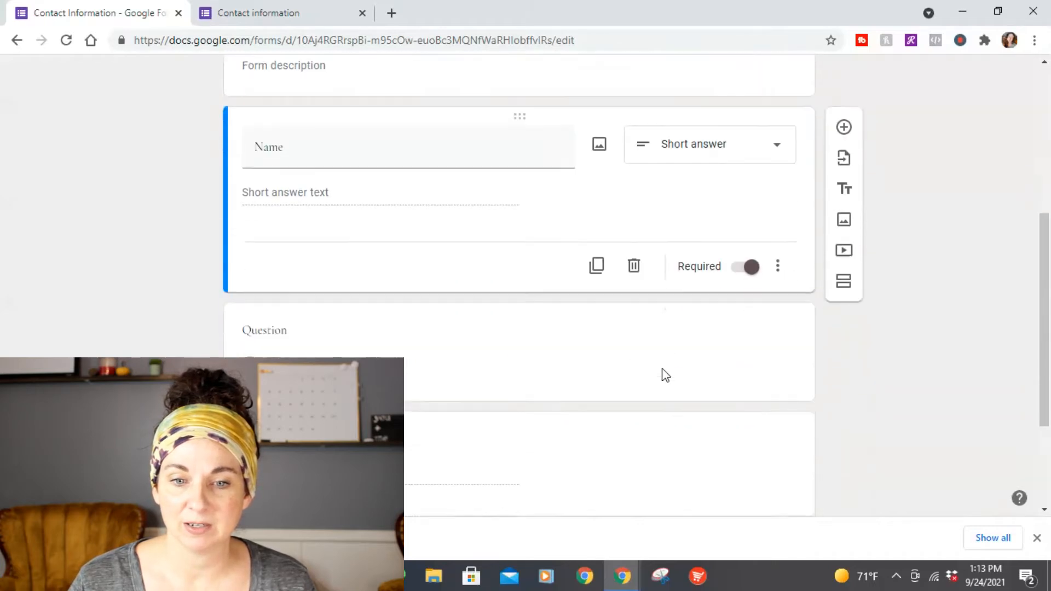
{"action": "left_click", "coordinate": [650, 288]}
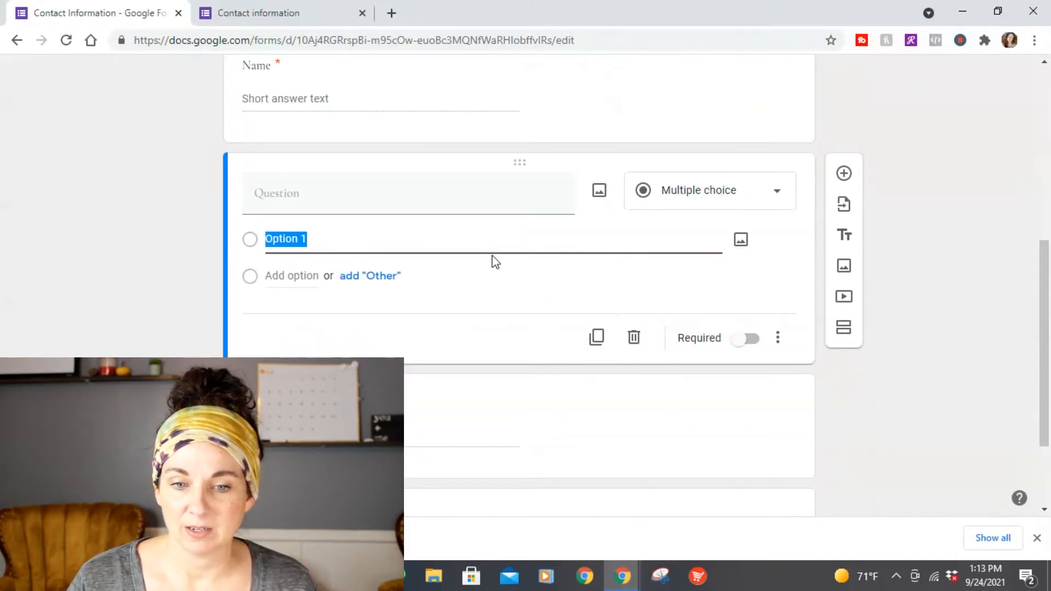
Add another new question below the blank multiple-choice question
{"action": "scroll", "coordinate": [533, 257], "scroll_direction": "down", "scroll_amount": 2}
{"action": "scroll", "coordinate": [532, 255], "scroll_direction": "up", "scroll_amount": 4}
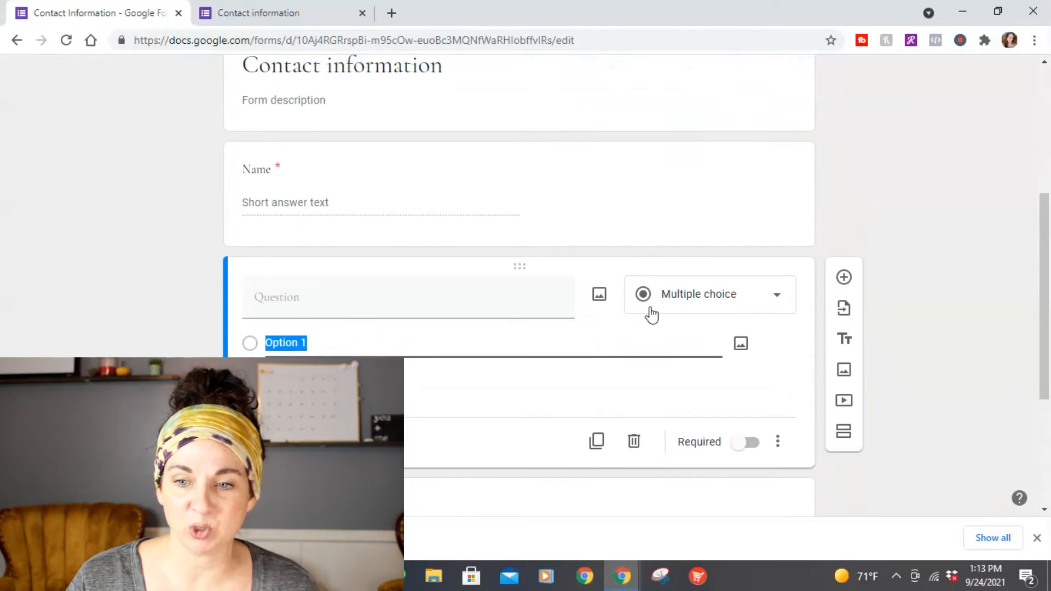
{"action": "scroll", "coordinate": [649, 312], "scroll_direction": "down", "scroll_amount": 3}
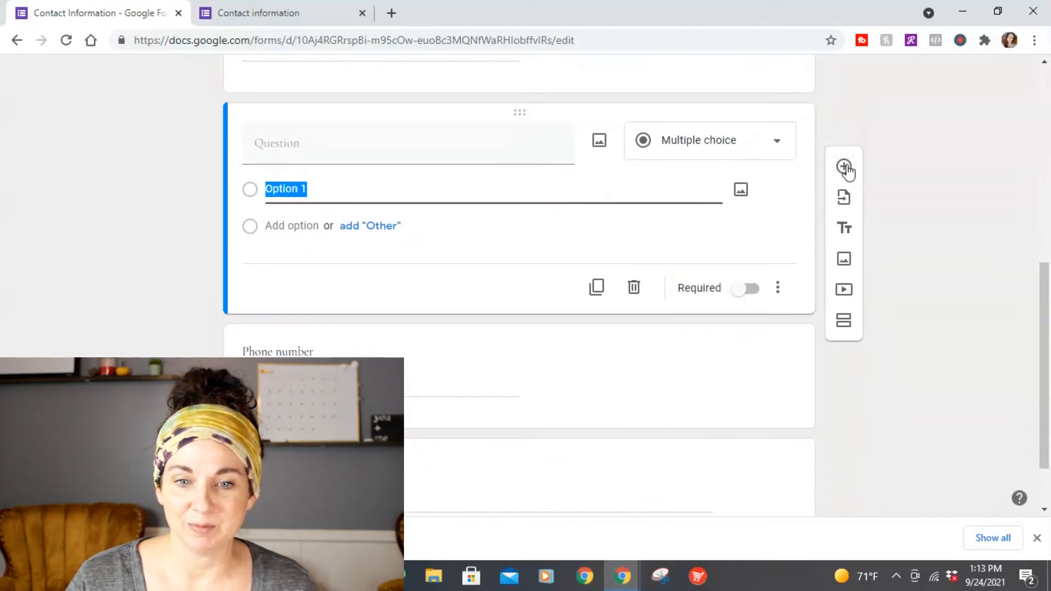
{"action": "left_click", "coordinate": [843, 167]}
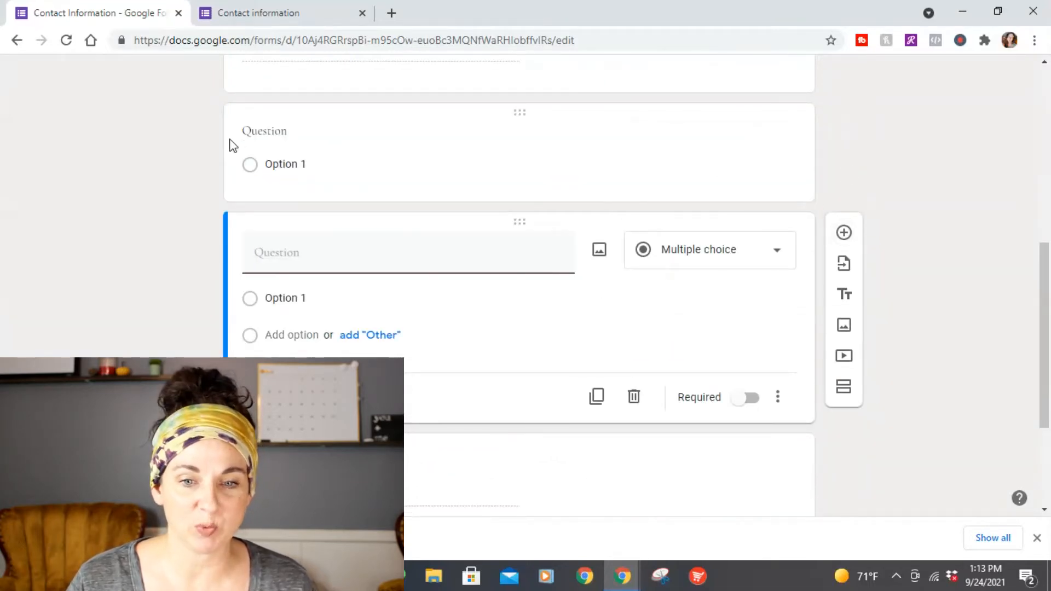
Title the blank question directly below Name "What did you think of the latest video?"
{"action": "scroll", "coordinate": [335, 159], "scroll_direction": "down", "scroll_amount": 3}
{"action": "scroll", "coordinate": [498, 216], "scroll_direction": "up", "scroll_amount": 6}
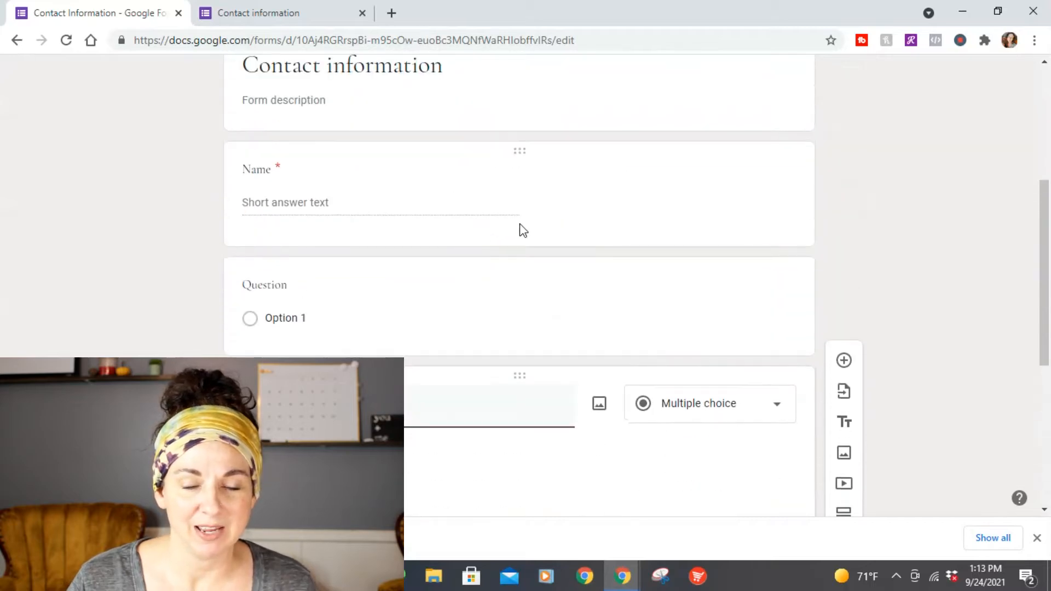
{"action": "scroll", "coordinate": [519, 230], "scroll_direction": "up", "scroll_amount": 4}
{"action": "scroll", "coordinate": [521, 228], "scroll_direction": "down", "scroll_amount": 6}
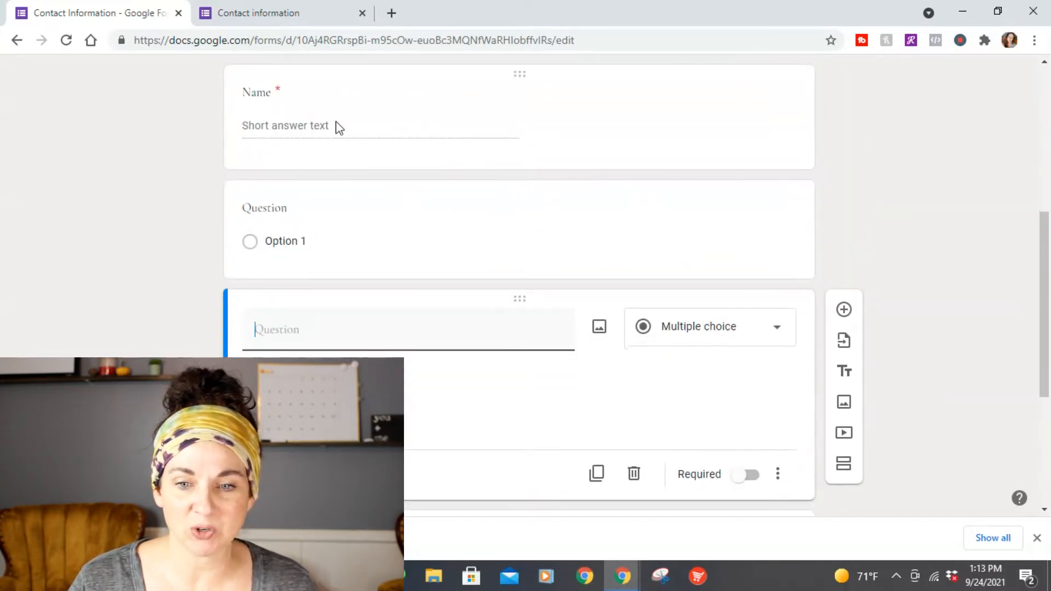
{"action": "scroll", "coordinate": [509, 214], "scroll_direction": "down", "scroll_amount": 3}
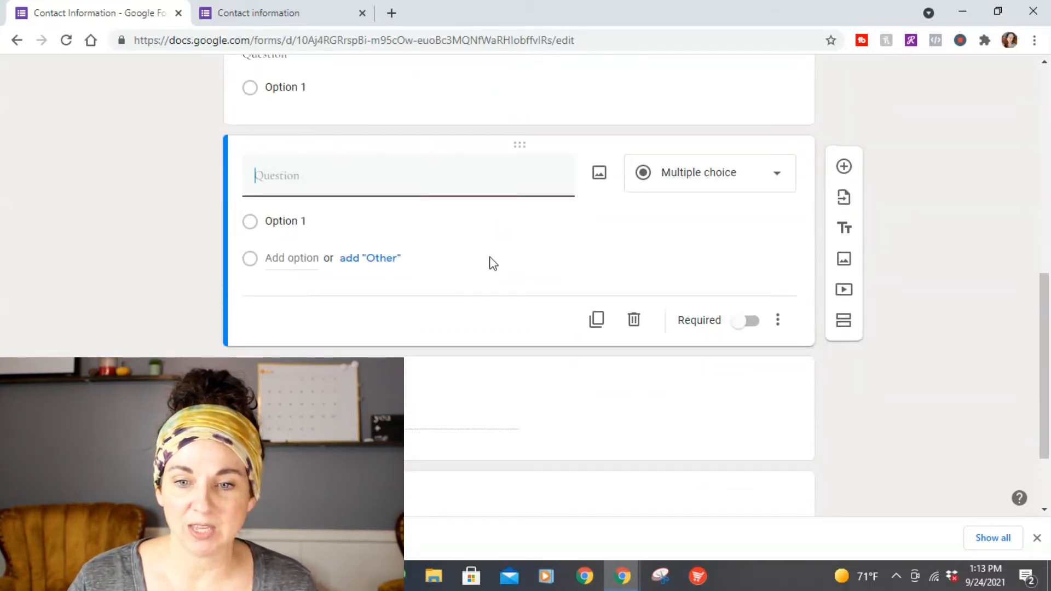
{"action": "scroll", "coordinate": [454, 254], "scroll_direction": "up", "scroll_amount": 2}
{"action": "scroll", "coordinate": [329, 165], "scroll_direction": "up", "scroll_amount": 1}
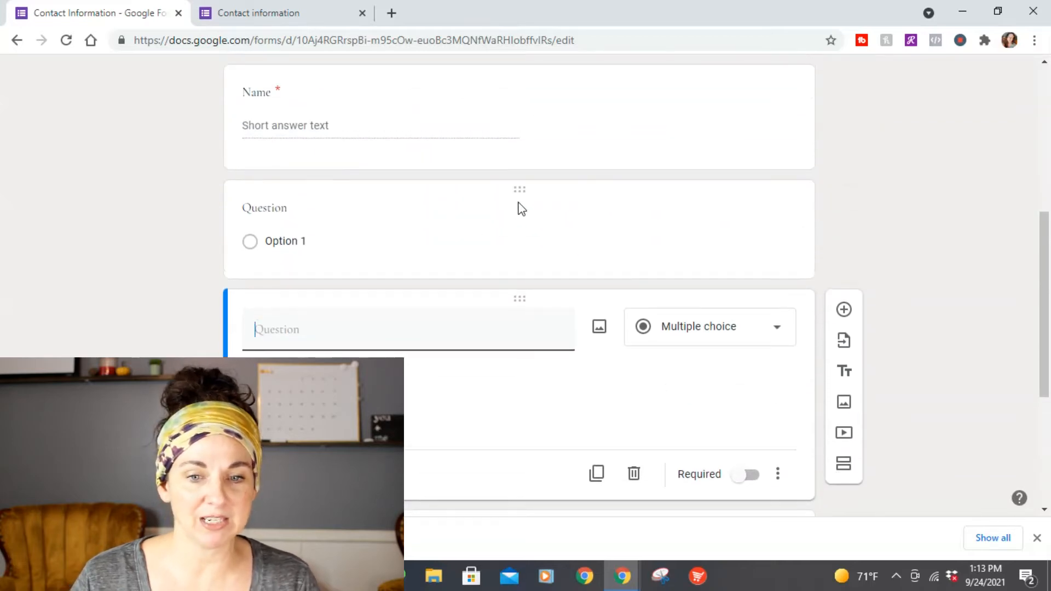
{"action": "left_click", "coordinate": [517, 213]}
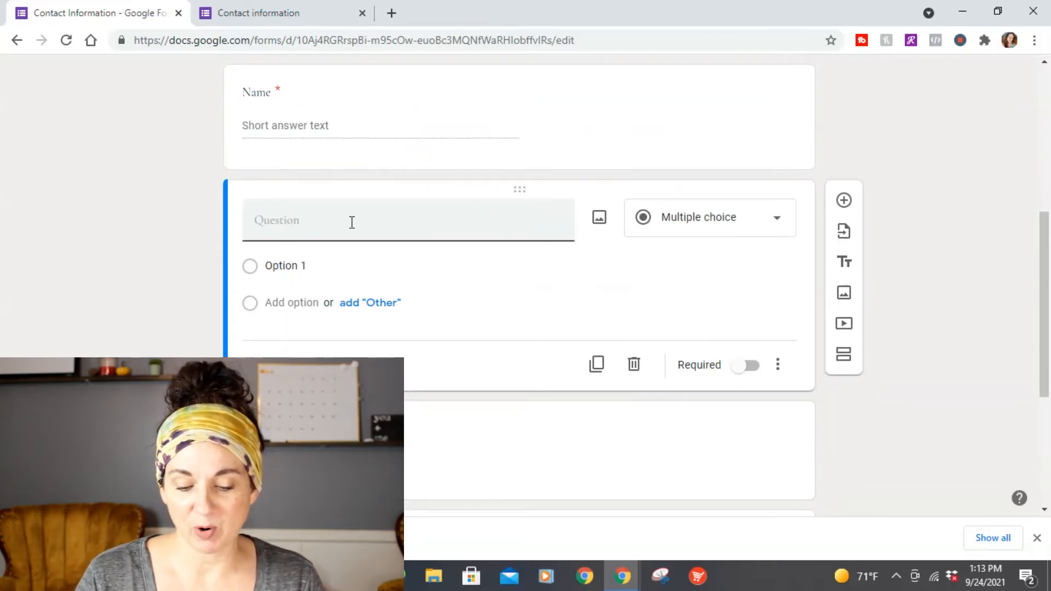
{"action": "type", "text": "What did you think"}
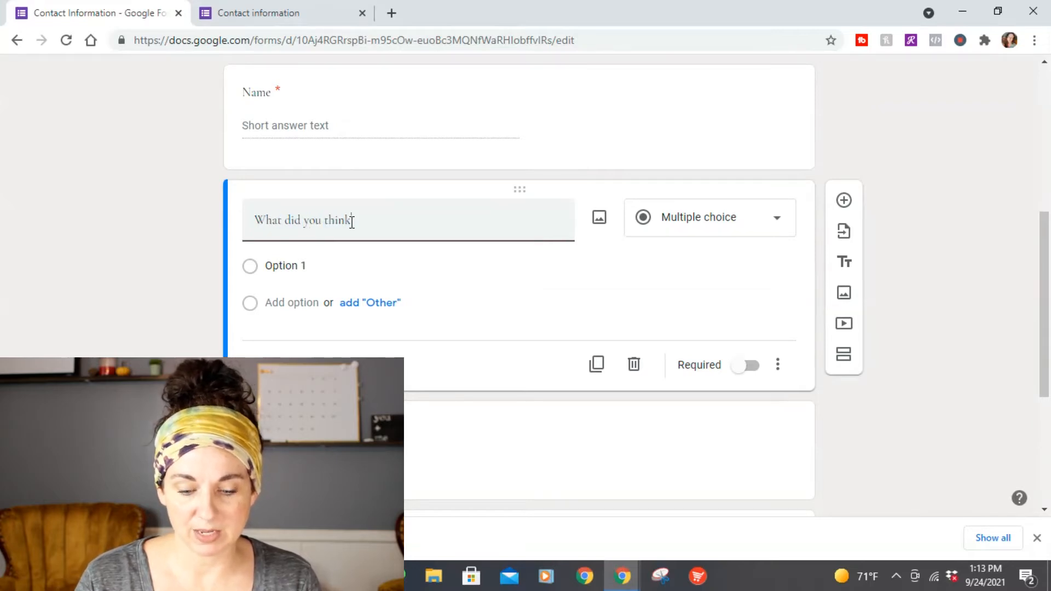
{"action": "type", "text": " of the latest video?"}
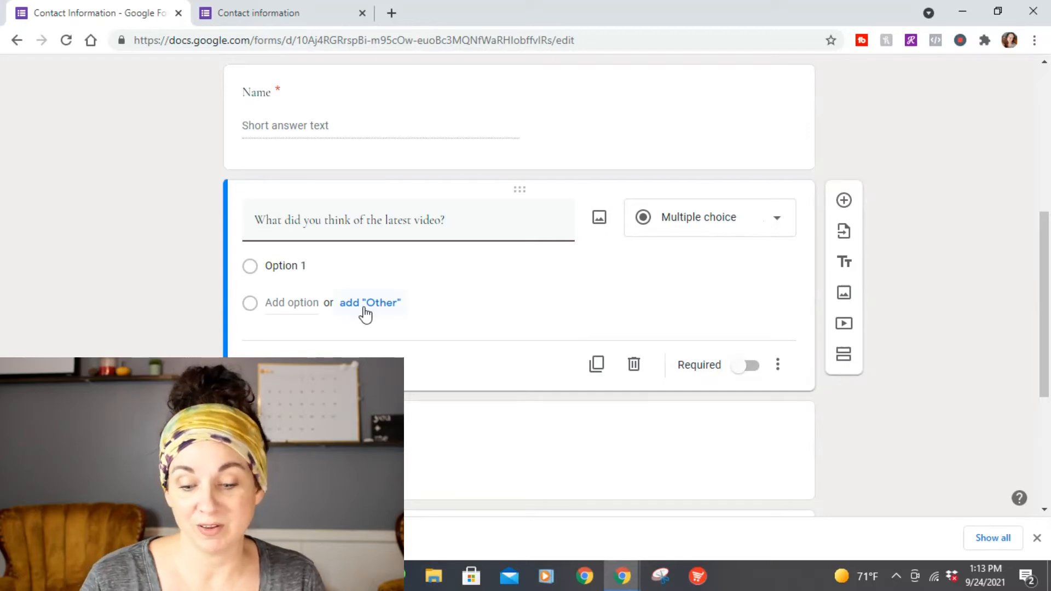
Give the video question the answers "It was awesome!" and "It sucked!", a third default option and an "Other" option
{"action": "left_click", "coordinate": [292, 265]}
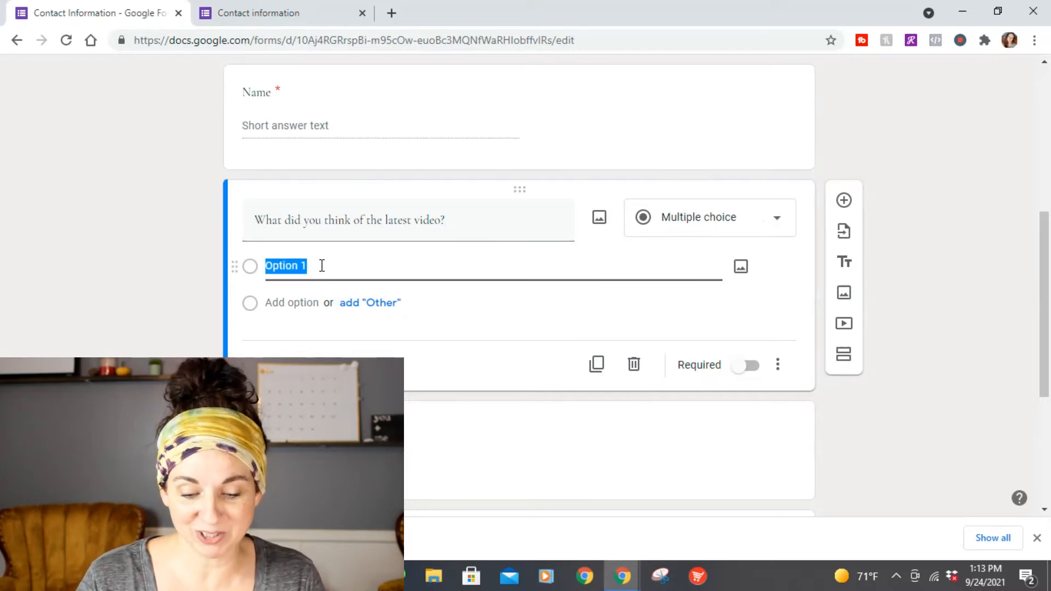
{"action": "type", "text": "It was awesome!"}
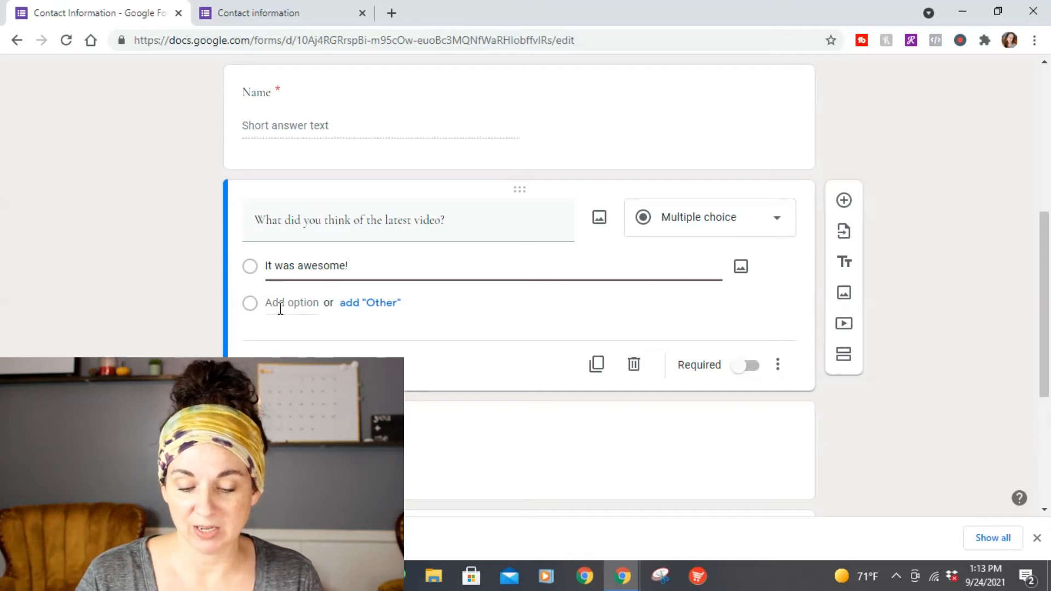
{"action": "left_click", "coordinate": [281, 304]}
{"action": "type", "text": "It sucked!"}
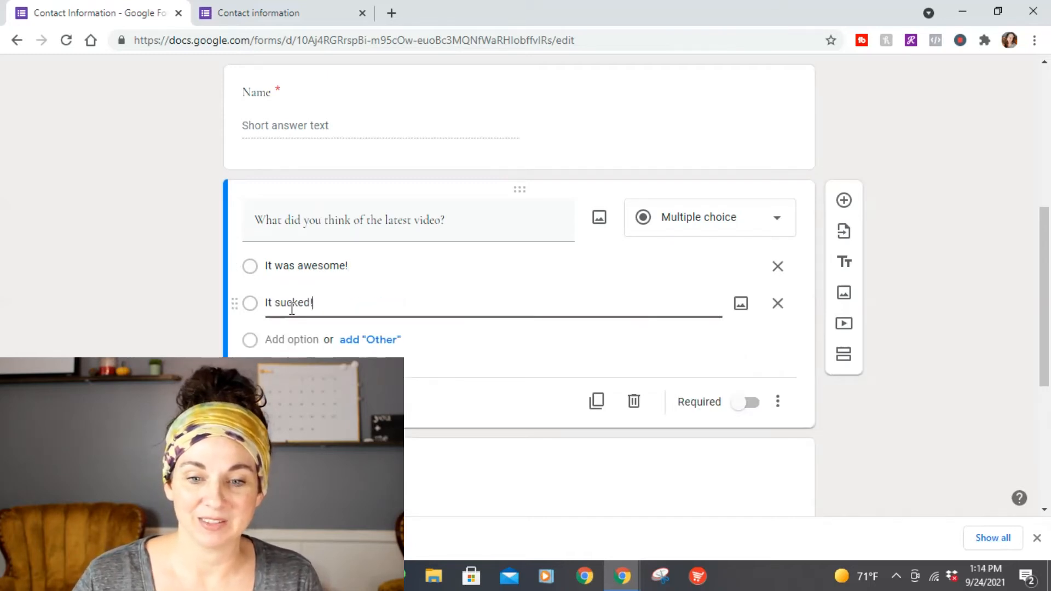
{"action": "key", "text": "Return"}
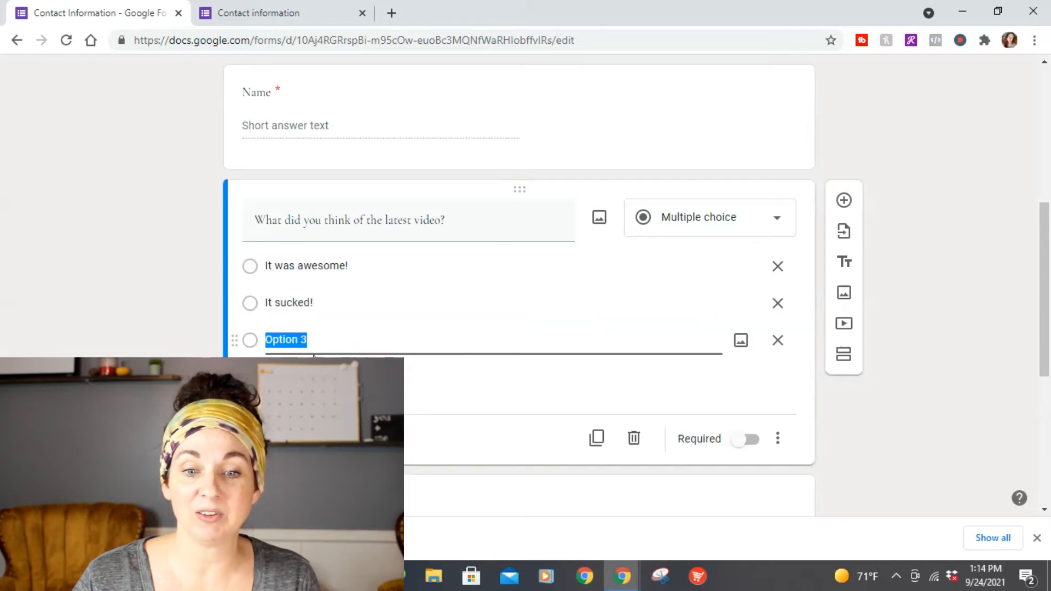
{"action": "left_click", "coordinate": [370, 377]}
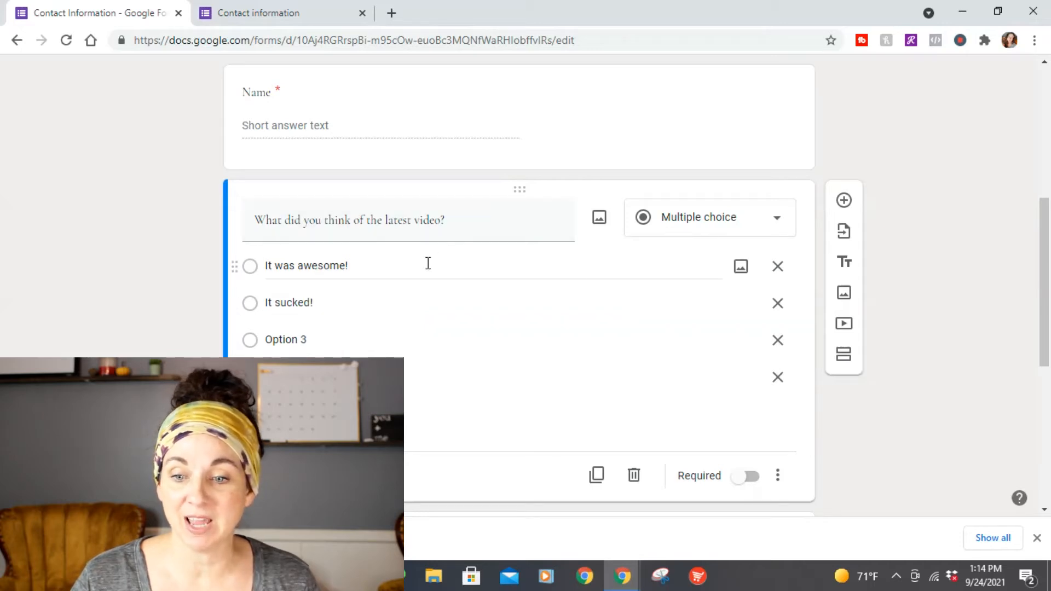
Delete the question about the latest video
{"action": "scroll", "coordinate": [622, 281], "scroll_direction": "down", "scroll_amount": 4}
{"action": "scroll", "coordinate": [614, 274], "scroll_direction": "up", "scroll_amount": 3}
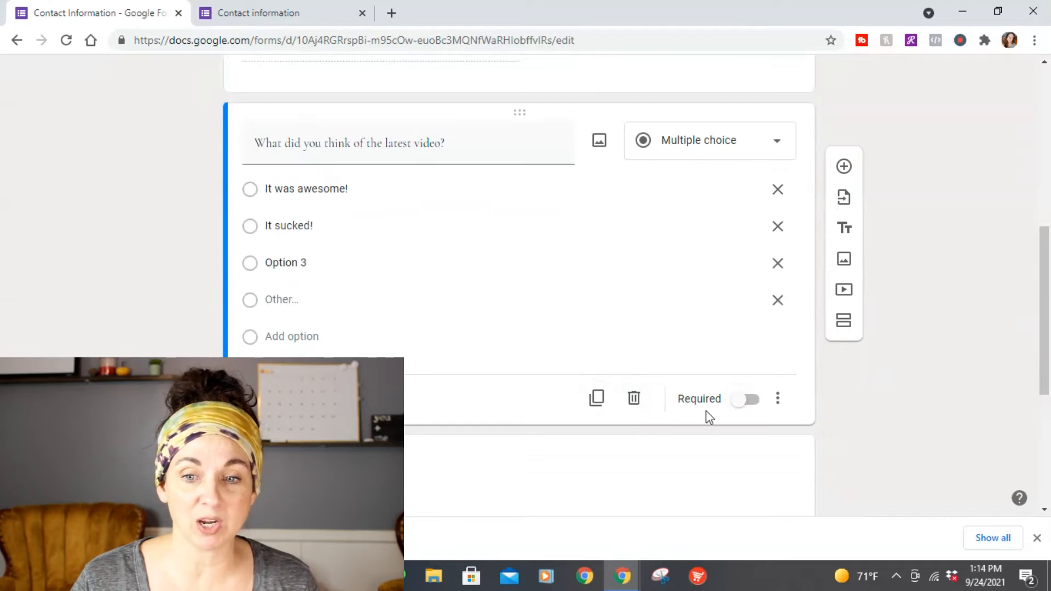
{"action": "left_click", "coordinate": [634, 397]}
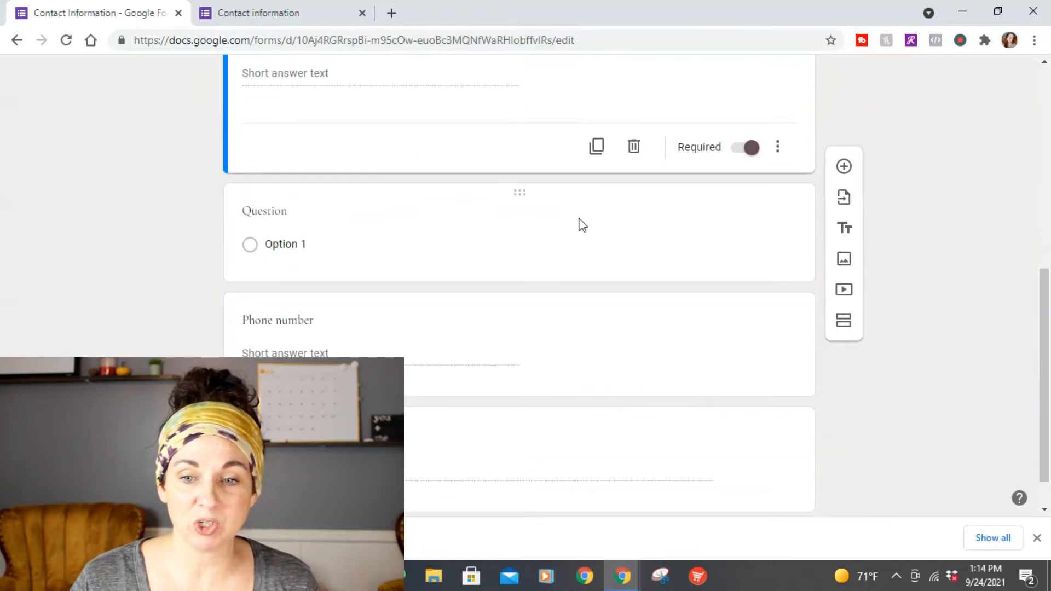
Select the remaining blank question, view the sources for inserting an image into it, and close them without adding one
{"action": "scroll", "coordinate": [553, 167], "scroll_direction": "down", "scroll_amount": 1}
{"action": "left_click", "coordinate": [563, 182]}
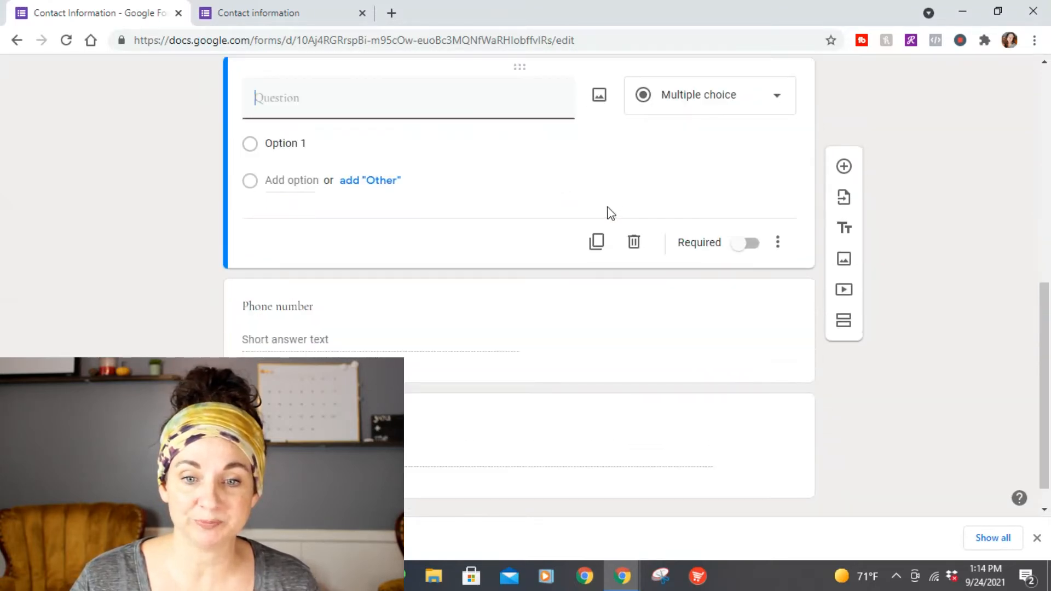
{"action": "left_click", "coordinate": [601, 97]}
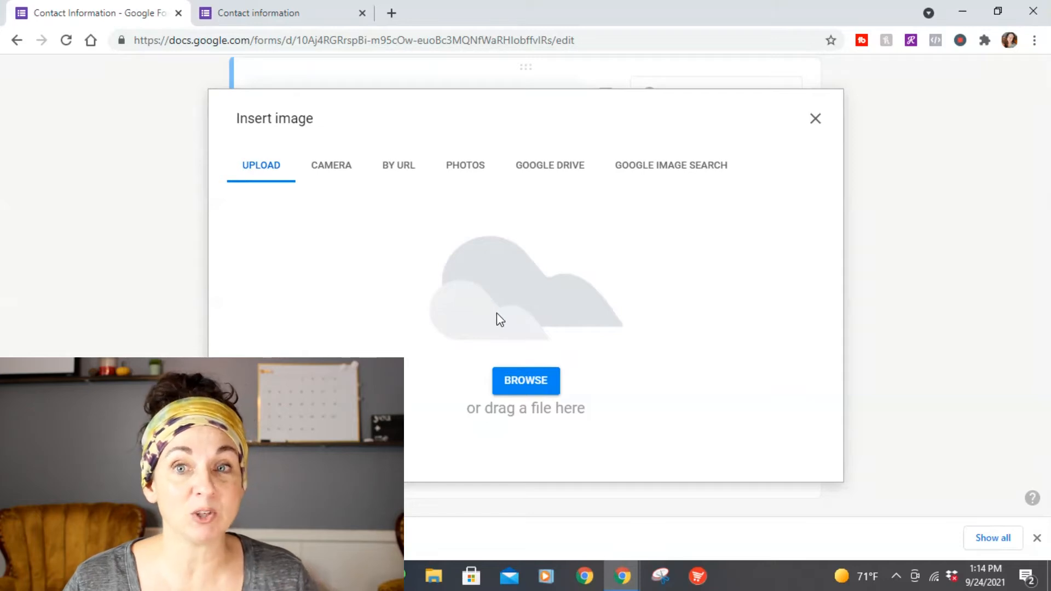
{"action": "left_click", "coordinate": [814, 119]}
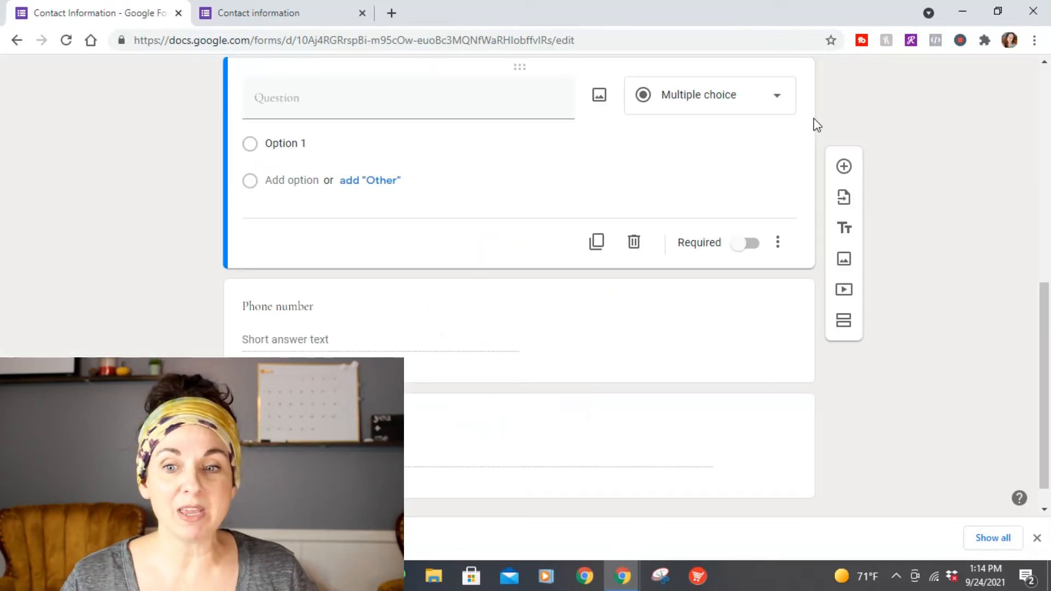
Change the type of the blank question below Name from Multiple choice to Checkboxes
{"action": "scroll", "coordinate": [623, 200], "scroll_direction": "up", "scroll_amount": 6}
{"action": "scroll", "coordinate": [627, 204], "scroll_direction": "up", "scroll_amount": 1}
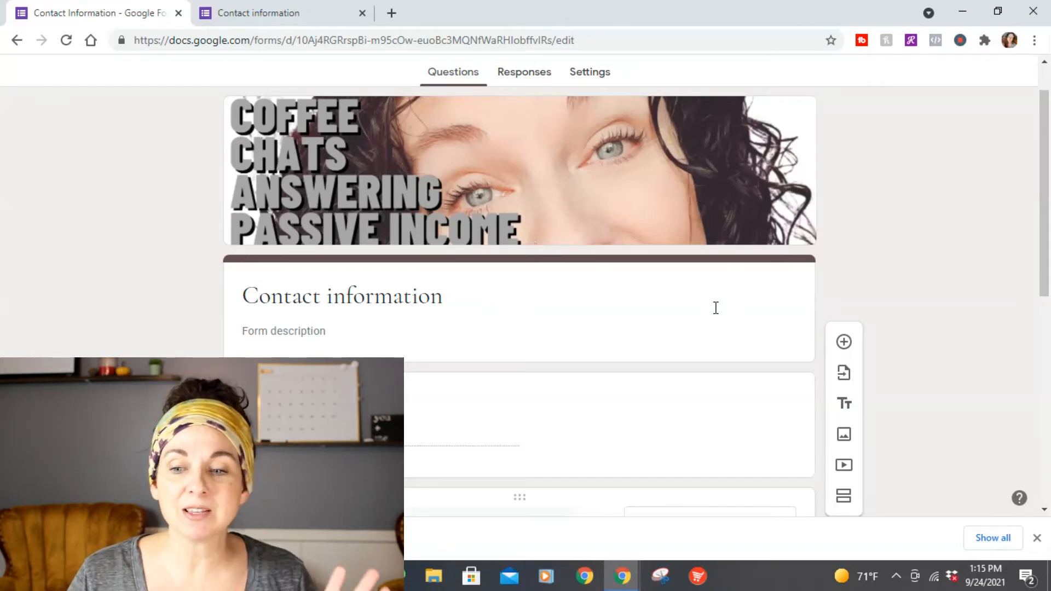
{"action": "scroll", "coordinate": [572, 270], "scroll_direction": "down", "scroll_amount": 3}
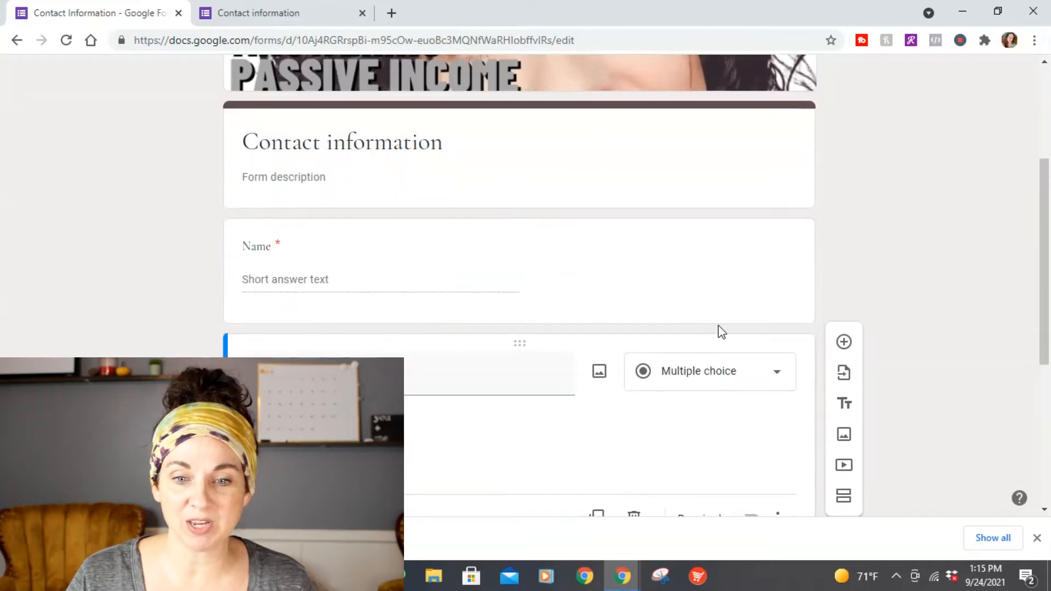
{"action": "scroll", "coordinate": [746, 347], "scroll_direction": "down", "scroll_amount": 3}
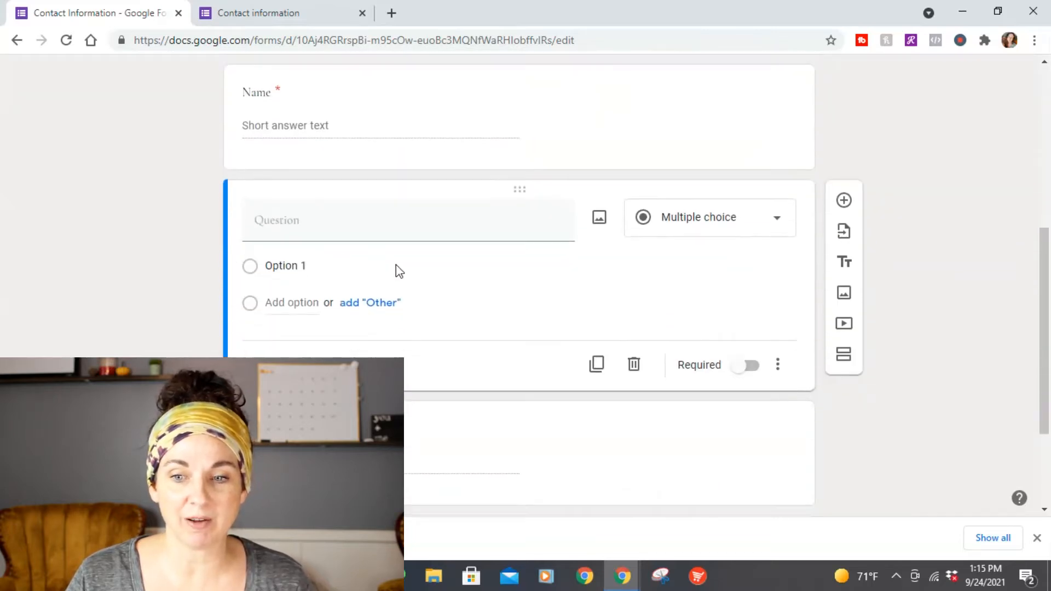
{"action": "left_click", "coordinate": [770, 228]}
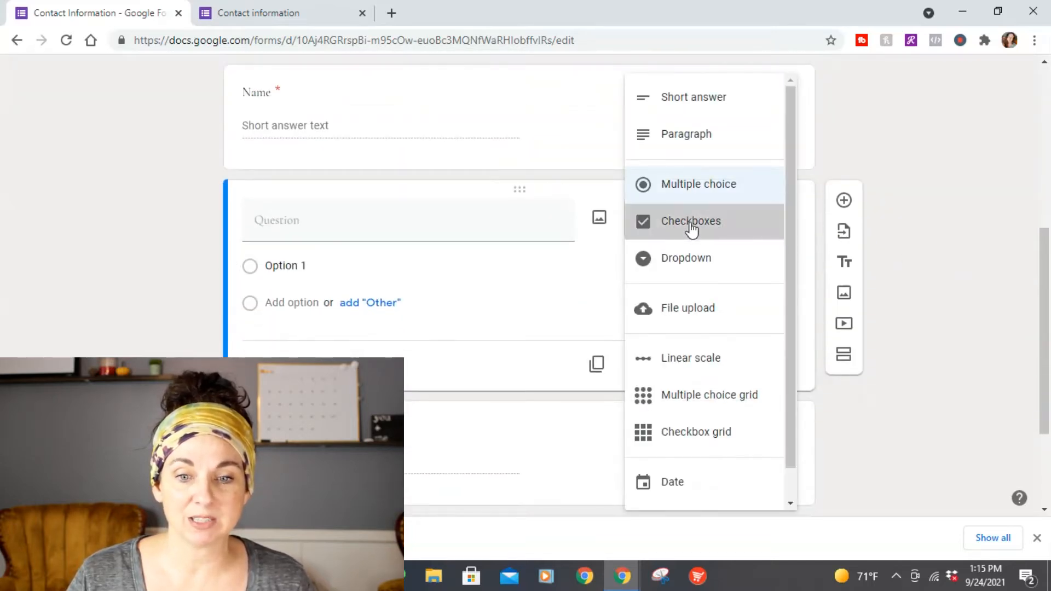
{"action": "left_click", "coordinate": [691, 224]}
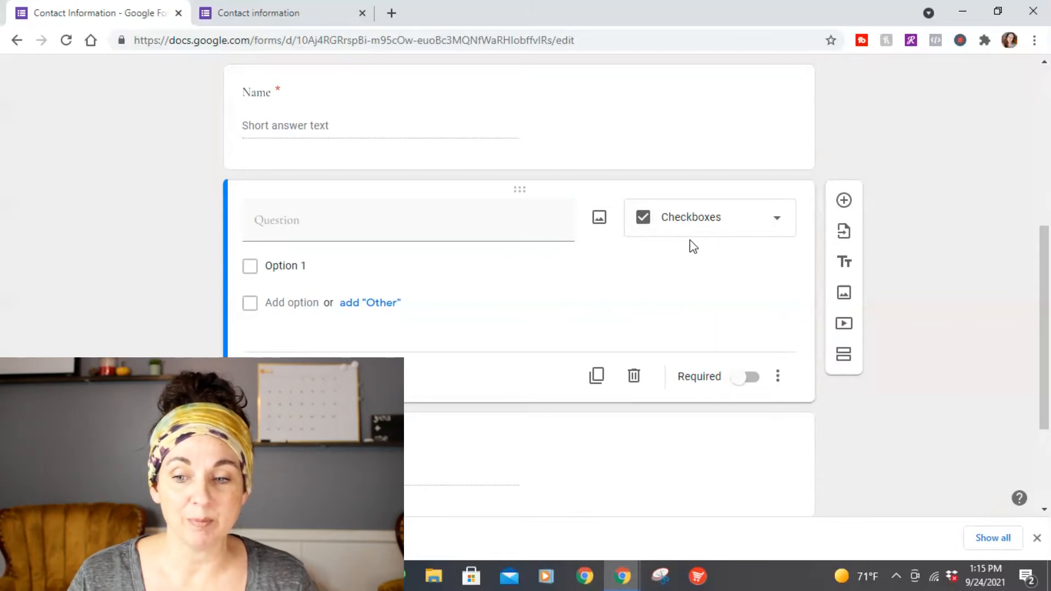
Examine the additional settings offered for the Checkboxes question, such as description, response validation and option shuffling
{"action": "left_click", "coordinate": [778, 376]}
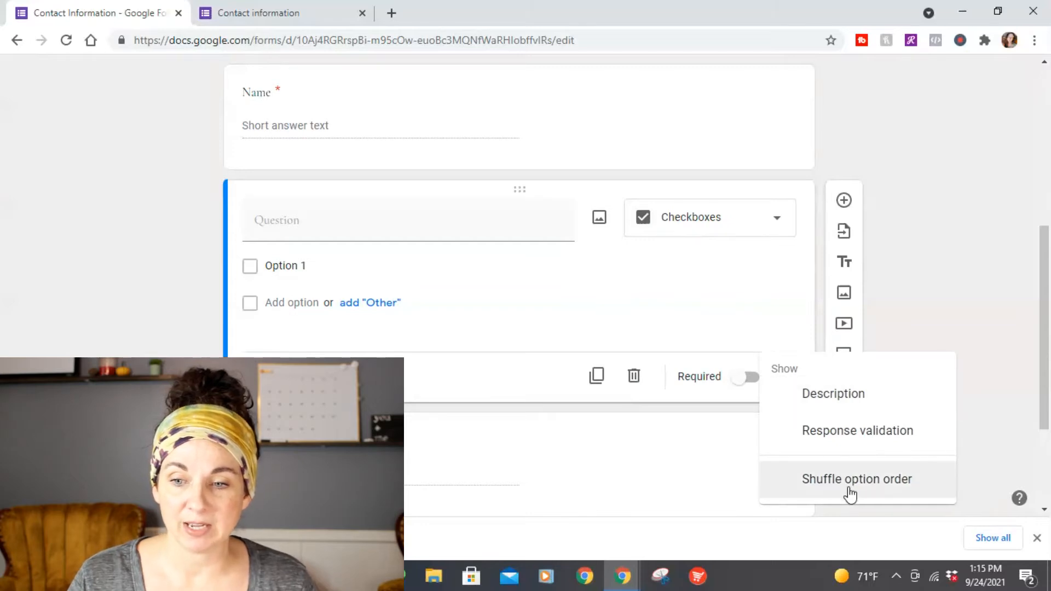
{"action": "left_click", "coordinate": [728, 313]}
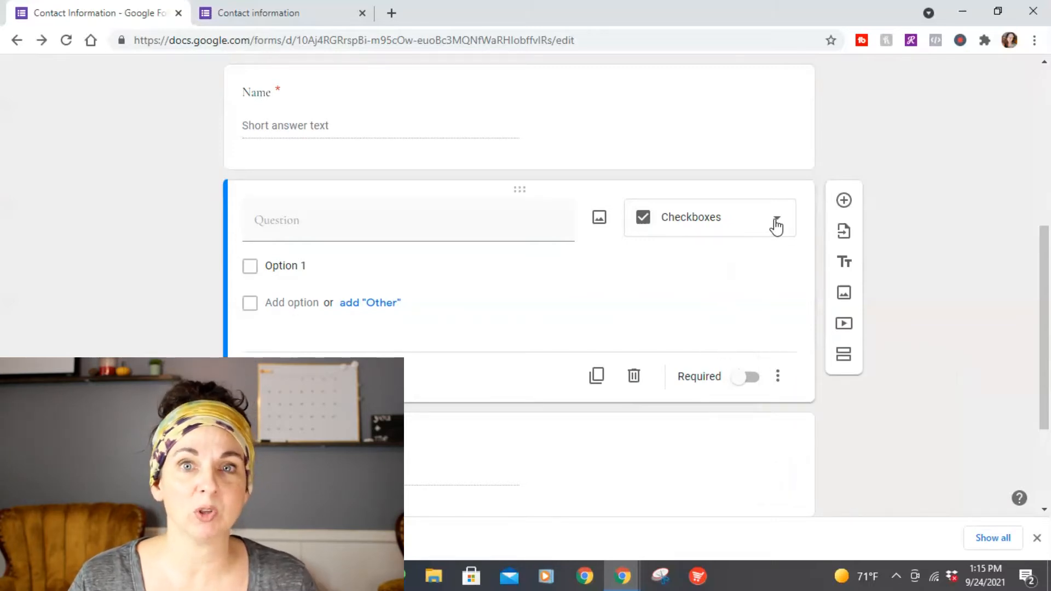
{"action": "left_click", "coordinate": [776, 226]}
{"action": "left_click", "coordinate": [493, 278]}
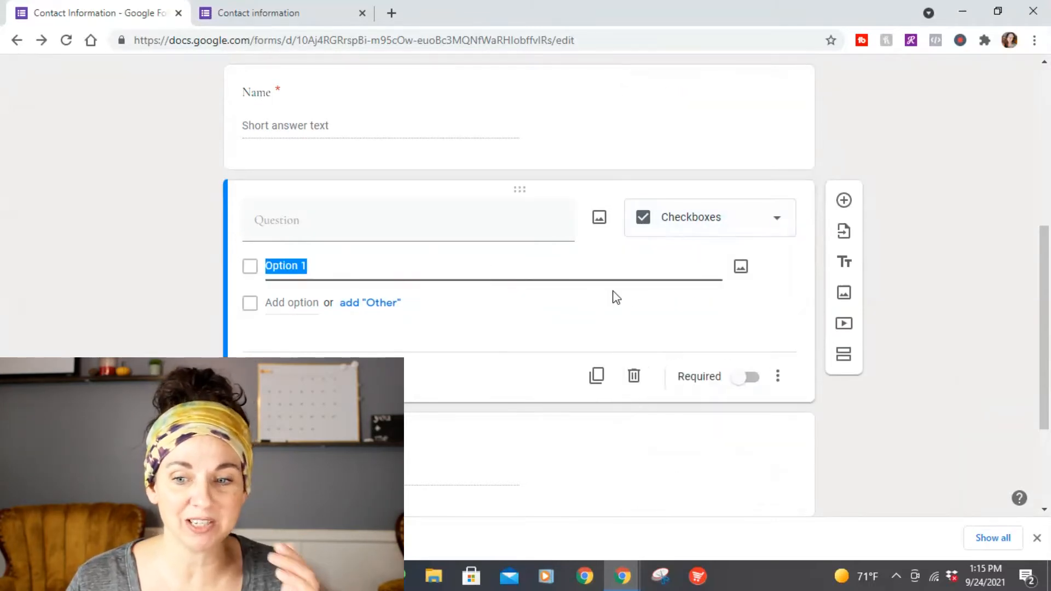
{"action": "left_click", "coordinate": [714, 331]}
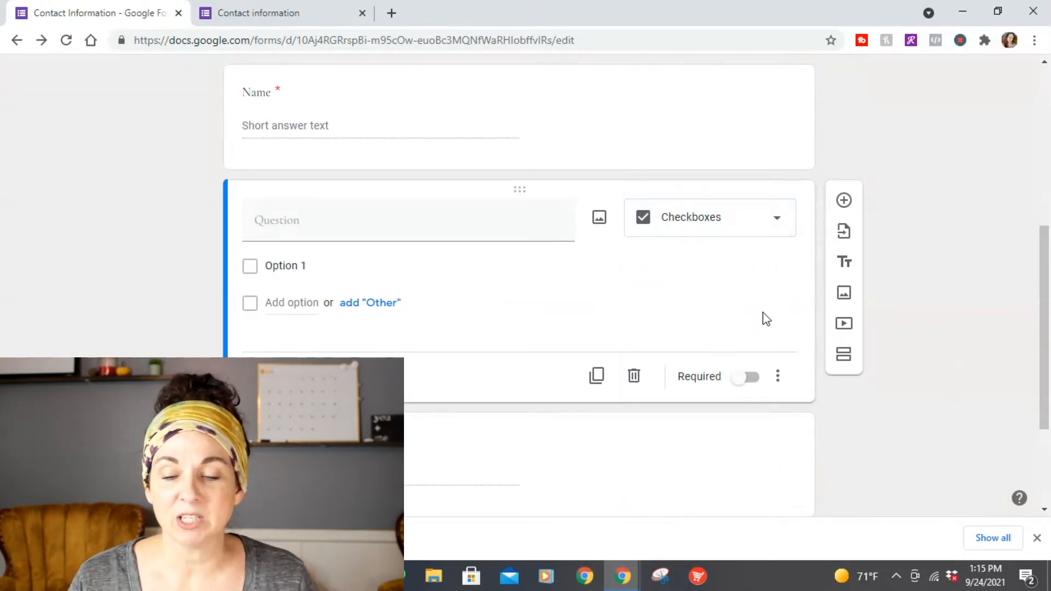
{"action": "left_click", "coordinate": [778, 376]}
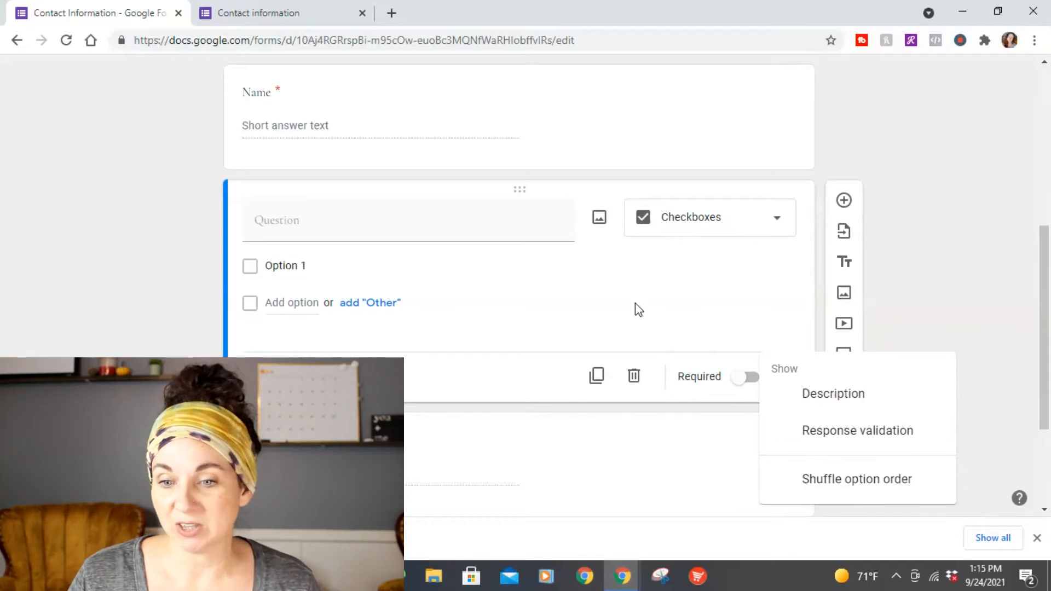
{"action": "left_click", "coordinate": [582, 296]}
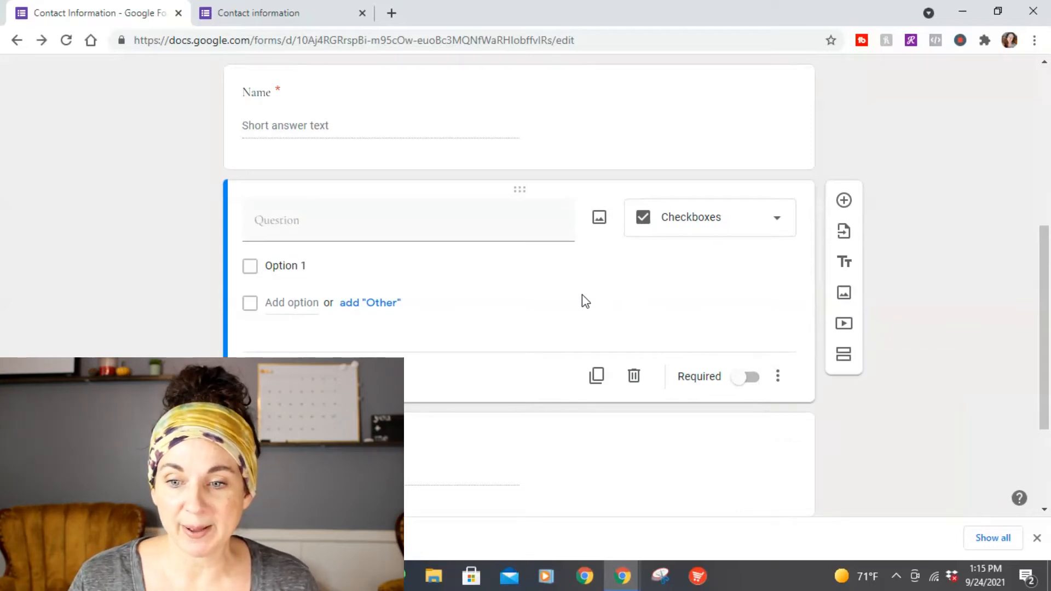
Change the type of the blank question below Name to File upload and agree to let respondents upload files to Drive
{"action": "left_click", "coordinate": [742, 228]}
{"action": "scroll", "coordinate": [728, 284], "scroll_direction": "down", "scroll_amount": 1}
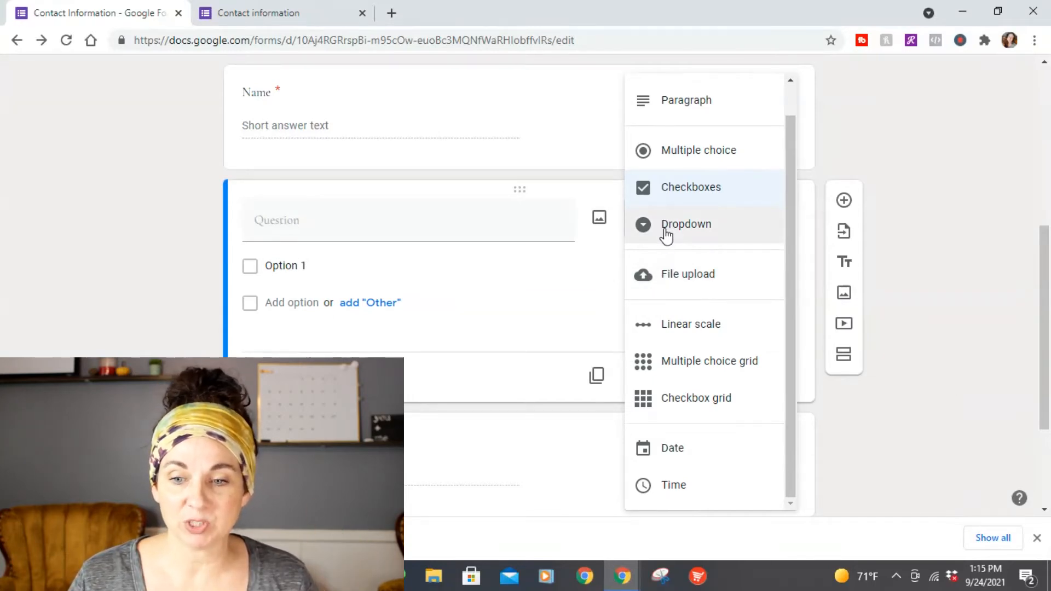
{"action": "left_click", "coordinate": [668, 274]}
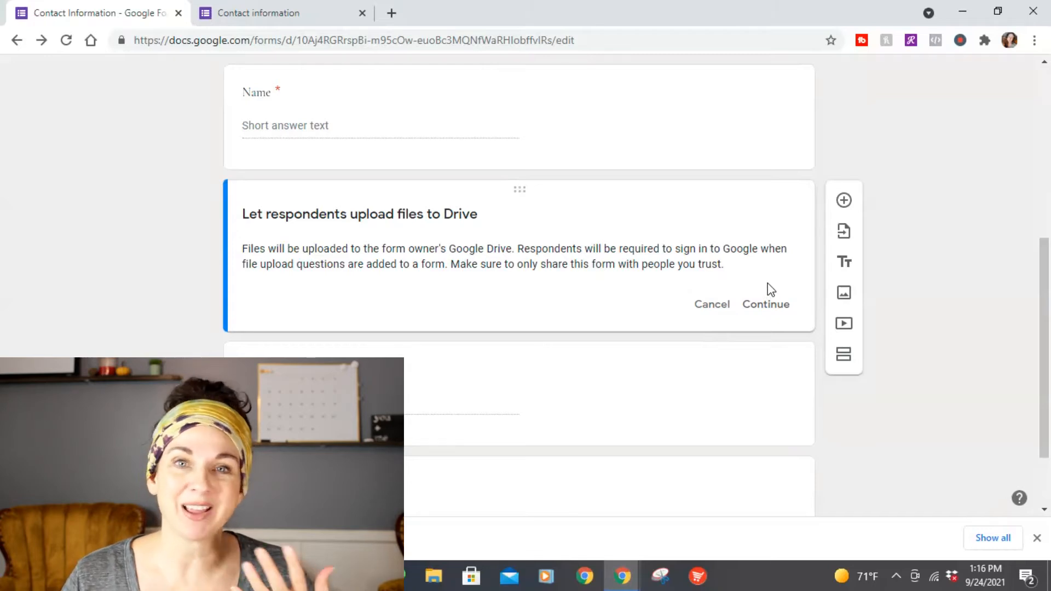
{"action": "left_click", "coordinate": [770, 313]}
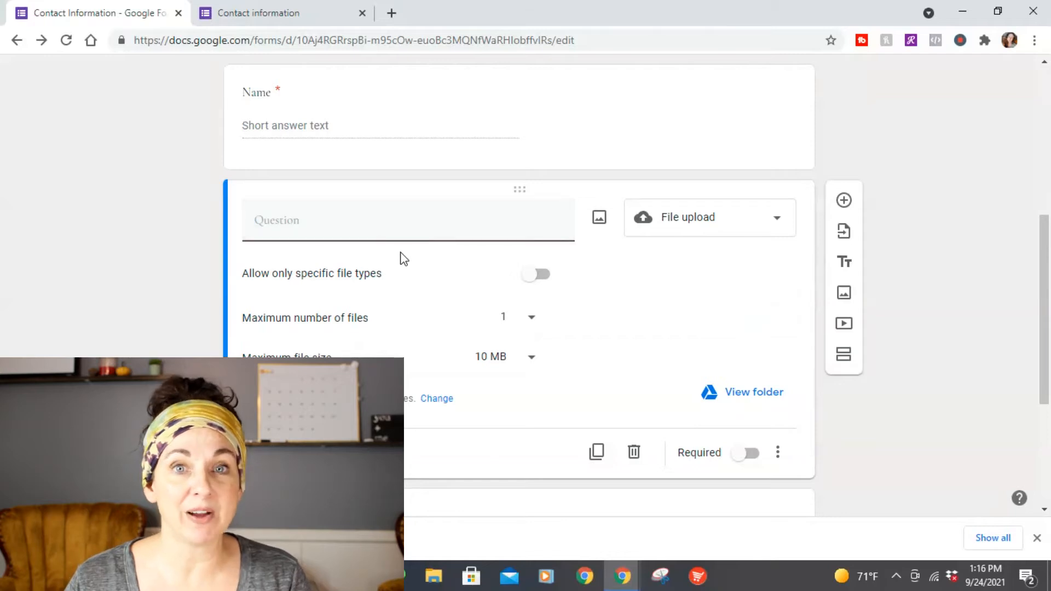
{"action": "scroll", "coordinate": [399, 258], "scroll_direction": "down", "scroll_amount": 1}
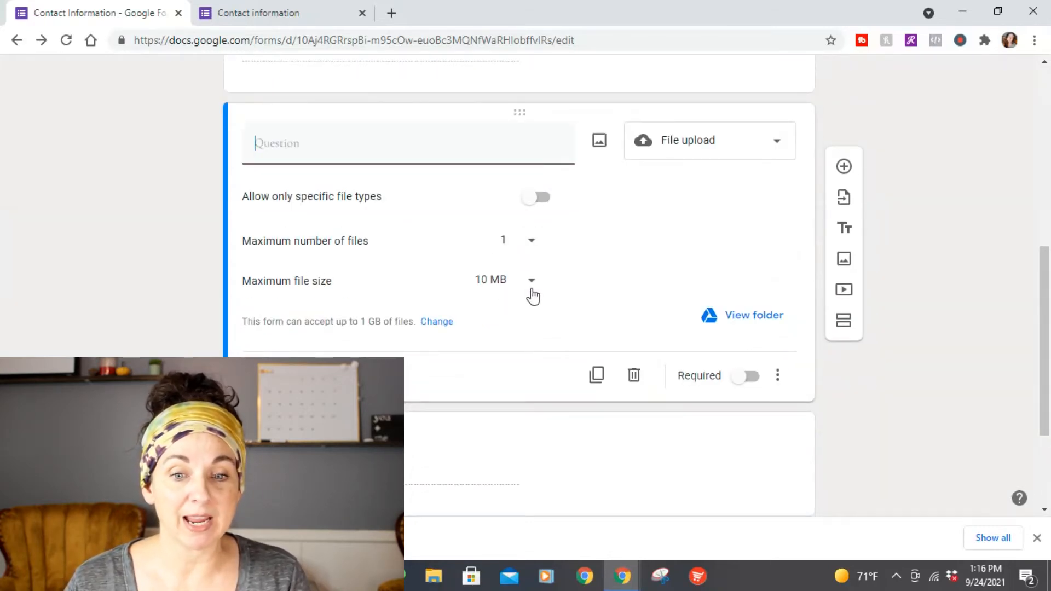
{"action": "scroll", "coordinate": [629, 280], "scroll_direction": "down", "scroll_amount": 1}
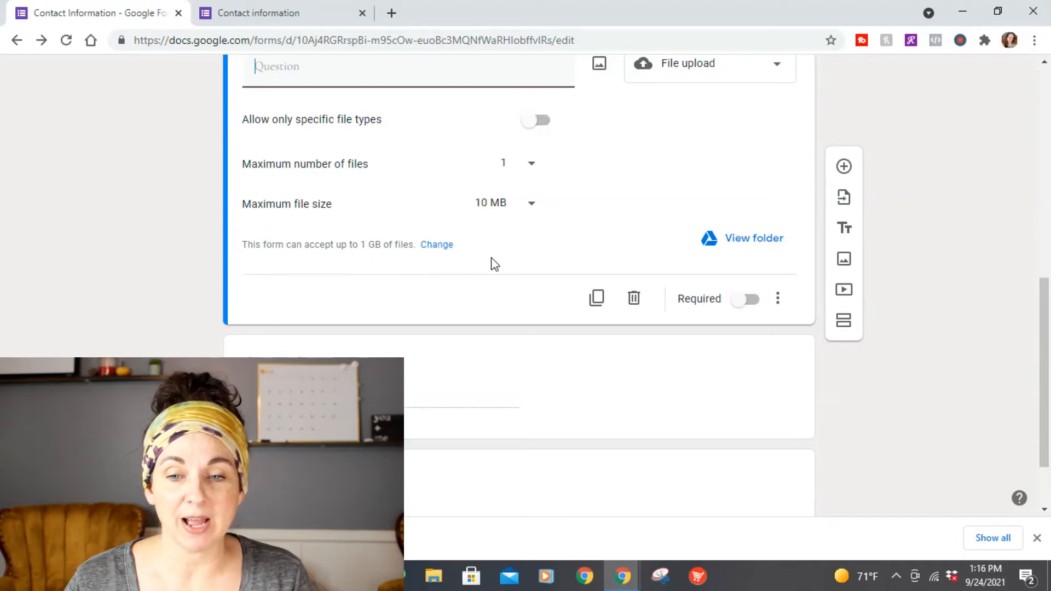
{"action": "scroll", "coordinate": [565, 209], "scroll_direction": "down", "scroll_amount": 2}
{"action": "scroll", "coordinate": [568, 213], "scroll_direction": "up", "scroll_amount": 3}
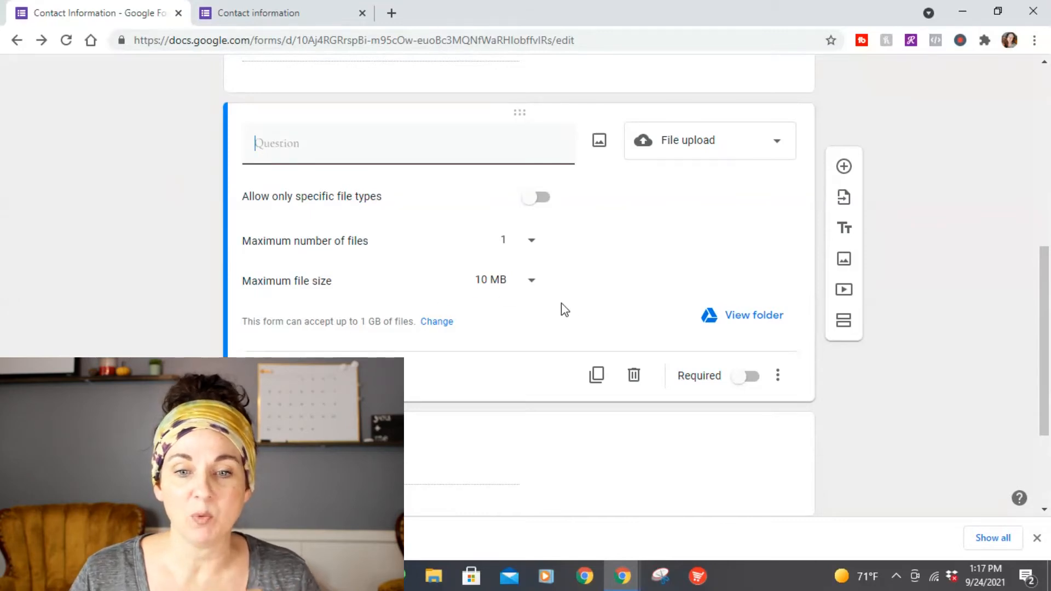
Delete the untitled File upload question below Name
{"action": "left_click", "coordinate": [633, 376]}
{"action": "scroll", "coordinate": [635, 136], "scroll_direction": "up", "scroll_amount": 3}
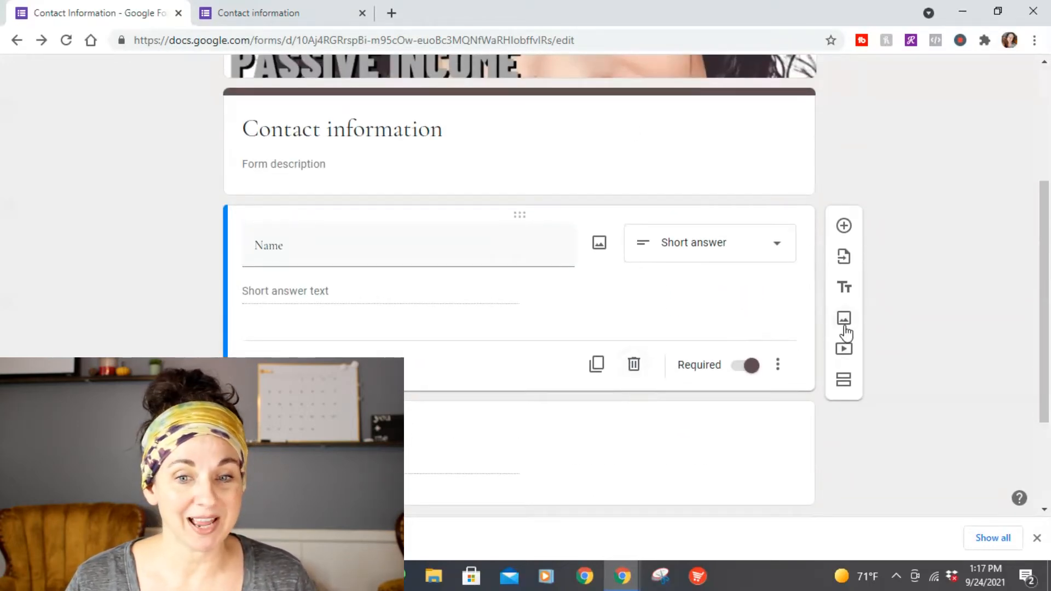
Search YouTube for the channel owner's name and insert the "Full Print On Demand Tutorial For Beginners 2021" video below the Name question
{"action": "left_click", "coordinate": [842, 350]}
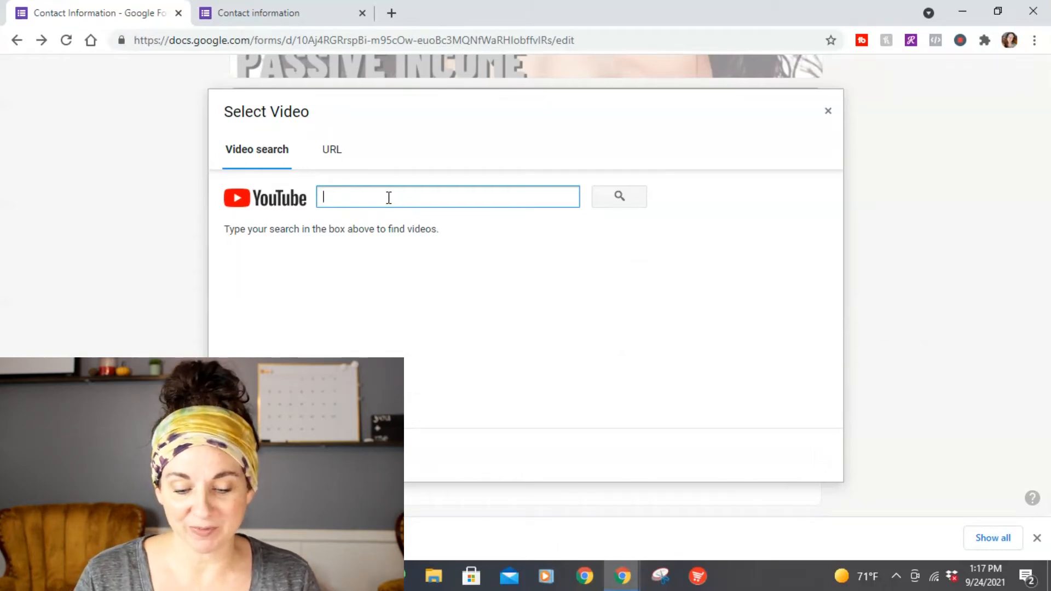
{"action": "type", "text": "wendy "}
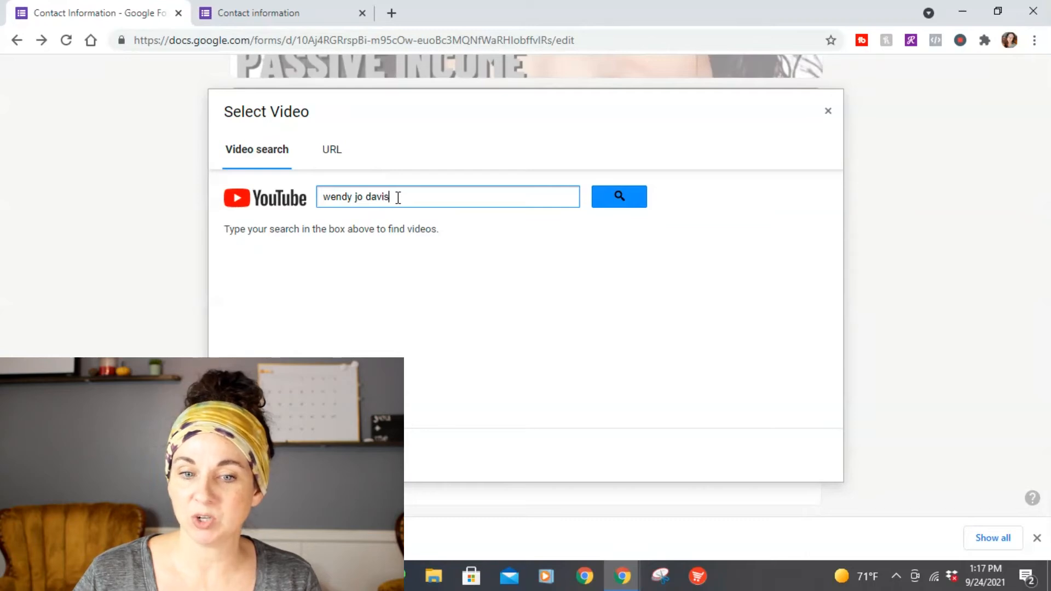
{"action": "type", "text": "jo davis"}
{"action": "key", "text": "Return"}
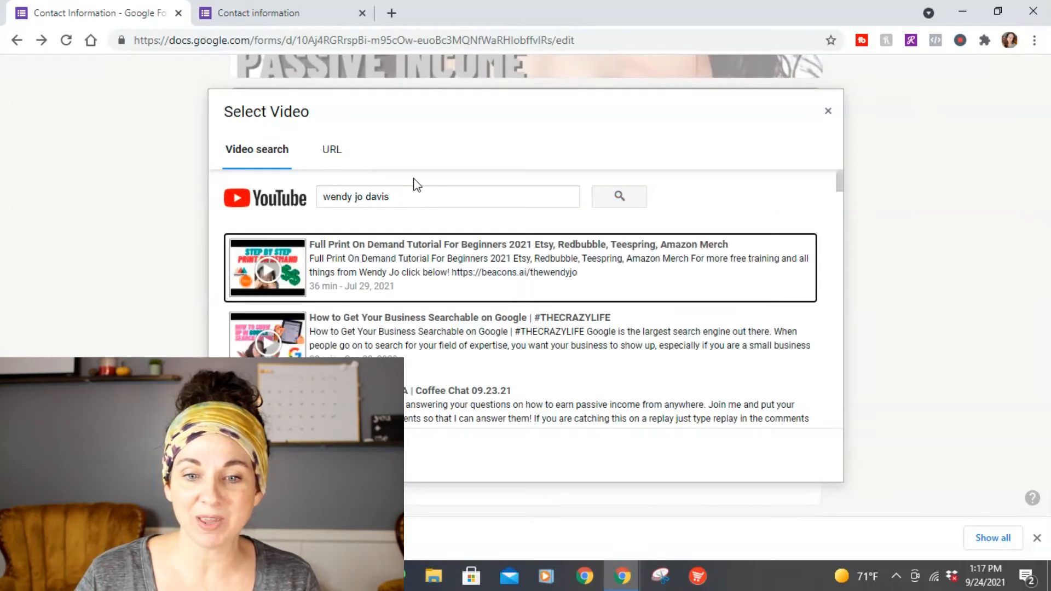
{"action": "scroll", "coordinate": [395, 252], "scroll_direction": "down", "scroll_amount": 1}
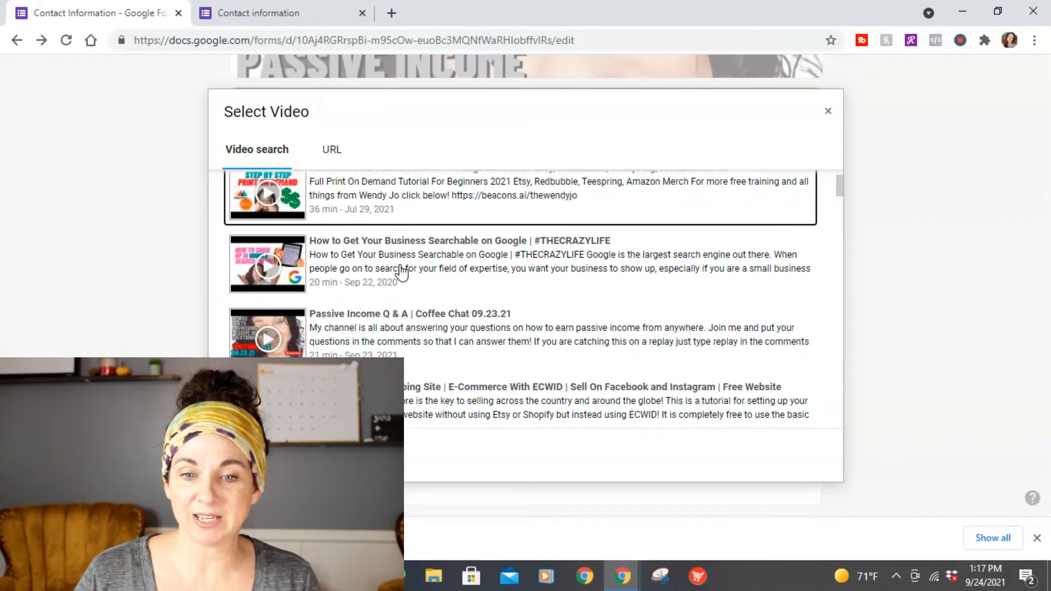
{"action": "scroll", "coordinate": [402, 271], "scroll_direction": "up", "scroll_amount": 1}
{"action": "left_click", "coordinate": [339, 257]}
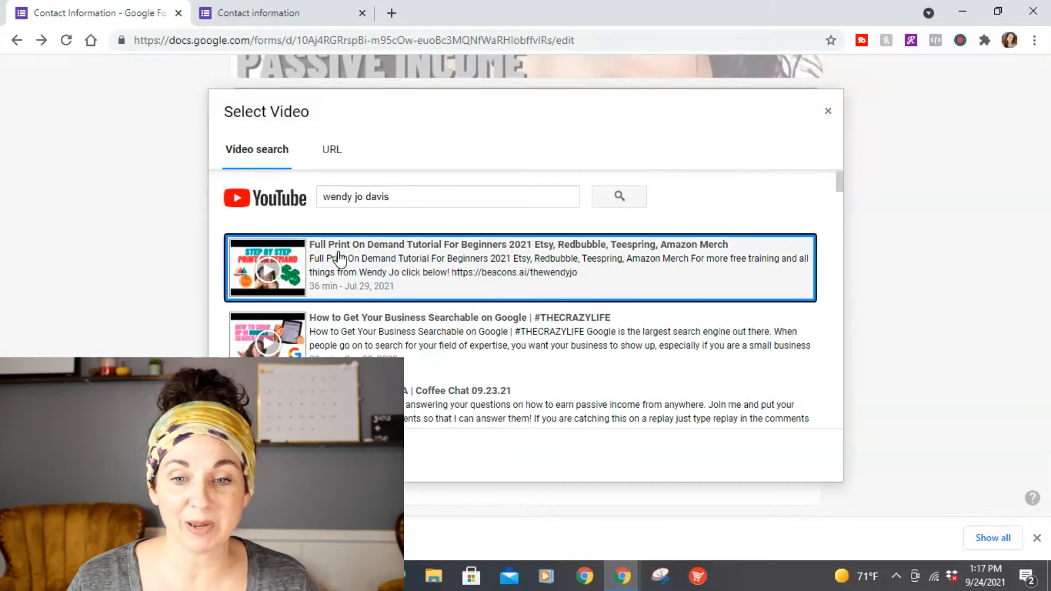
{"action": "left_click", "coordinate": [248, 456]}
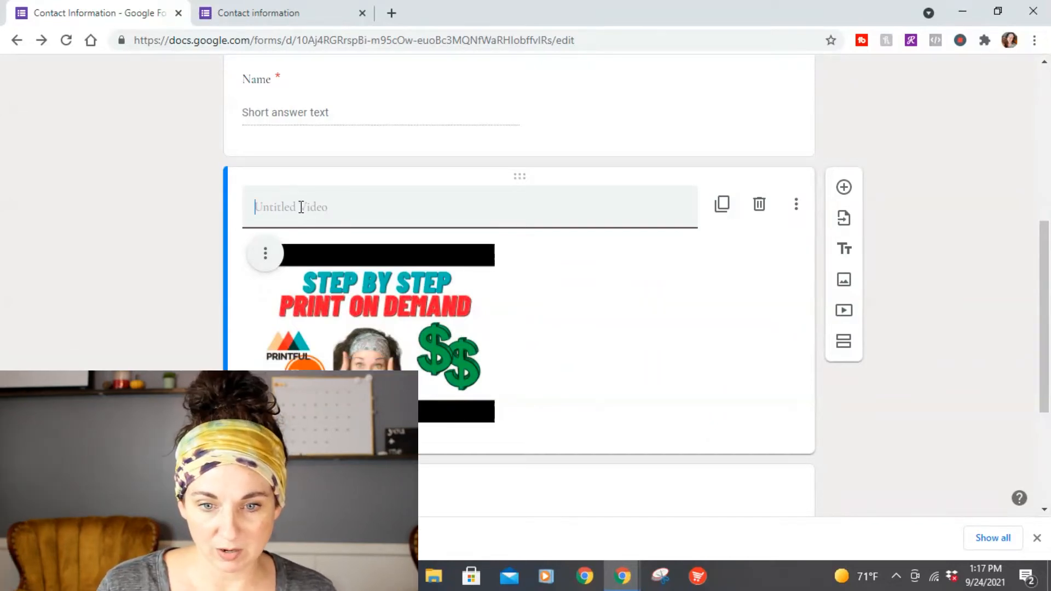
Title the inserted video "Full Print on Demand Tutorial"
{"action": "type", "text": "Full Print"}
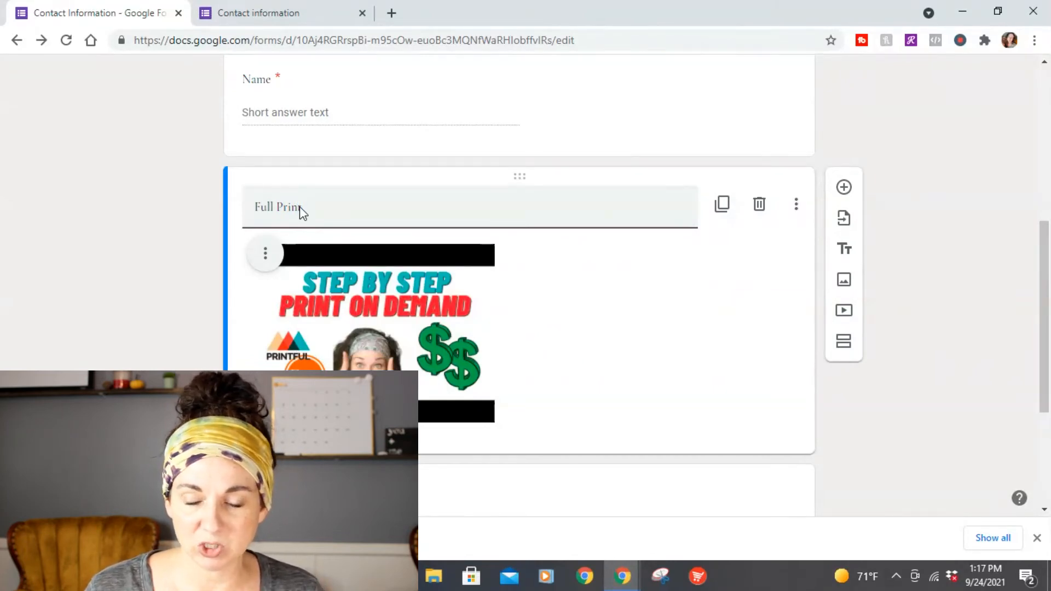
{"action": "type", "text": "on Dema"}
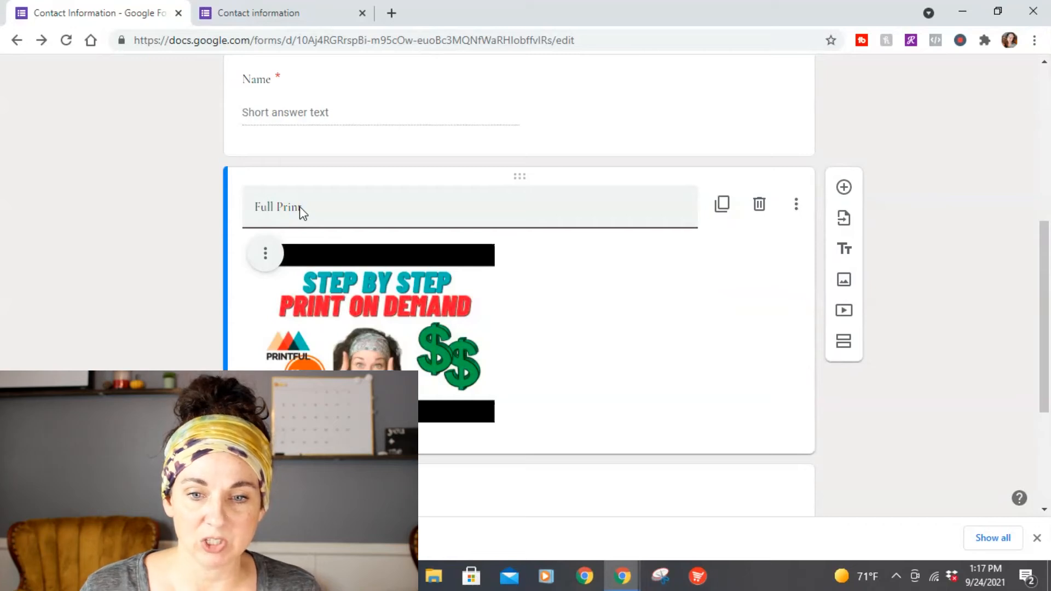
{"action": "type", "text": "nd"}
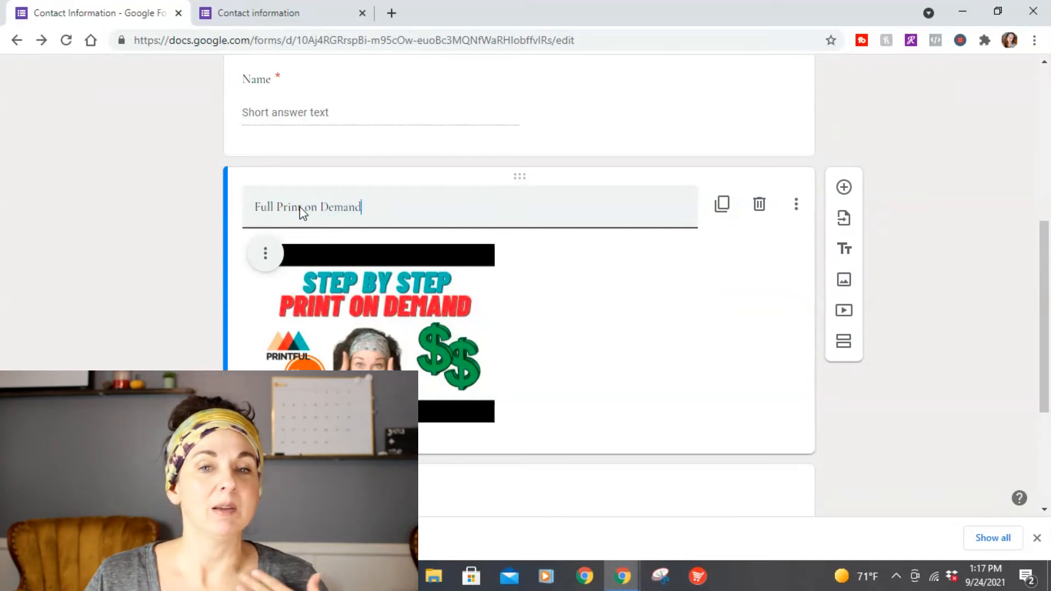
{"action": "type", "text": " Tutorial"}
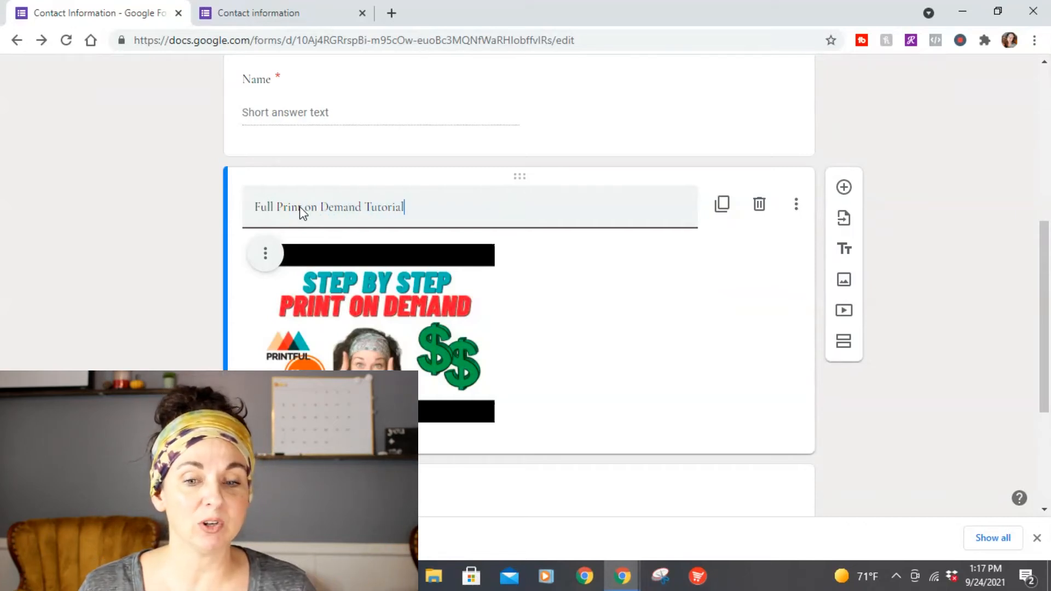
Look over the whole form to examine how the video sits between the header, the Name question and the Phone number question
{"action": "scroll", "coordinate": [579, 345], "scroll_direction": "down", "scroll_amount": 3}
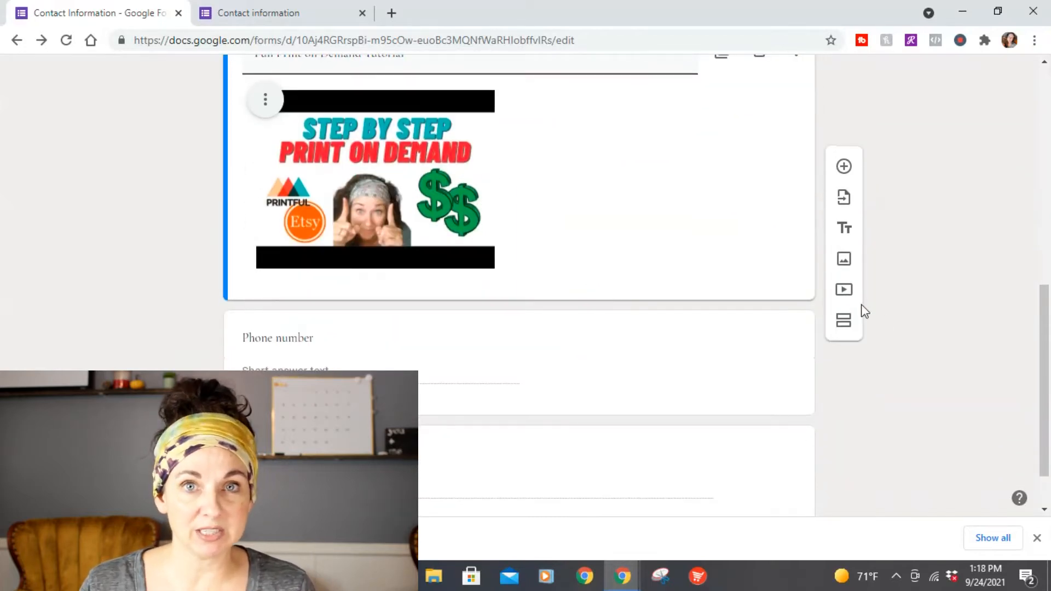
{"action": "scroll", "coordinate": [172, 229], "scroll_direction": "down", "scroll_amount": 1}
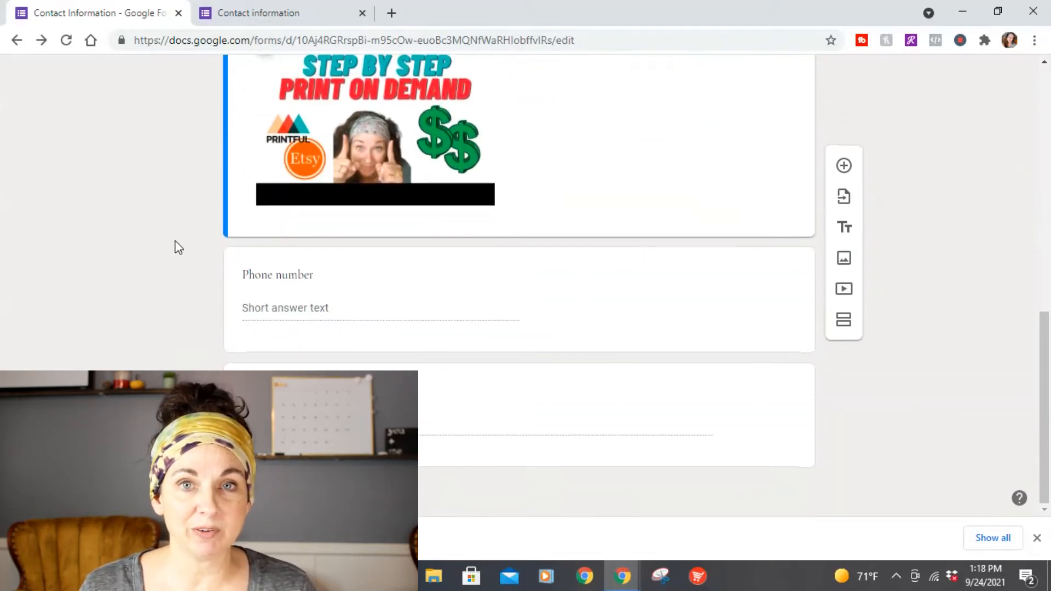
{"action": "scroll", "coordinate": [175, 241], "scroll_direction": "up", "scroll_amount": 8}
{"action": "scroll", "coordinate": [193, 281], "scroll_direction": "up", "scroll_amount": 3}
{"action": "scroll", "coordinate": [188, 278], "scroll_direction": "down", "scroll_amount": 1}
{"action": "scroll", "coordinate": [122, 284], "scroll_direction": "down", "scroll_amount": 3}
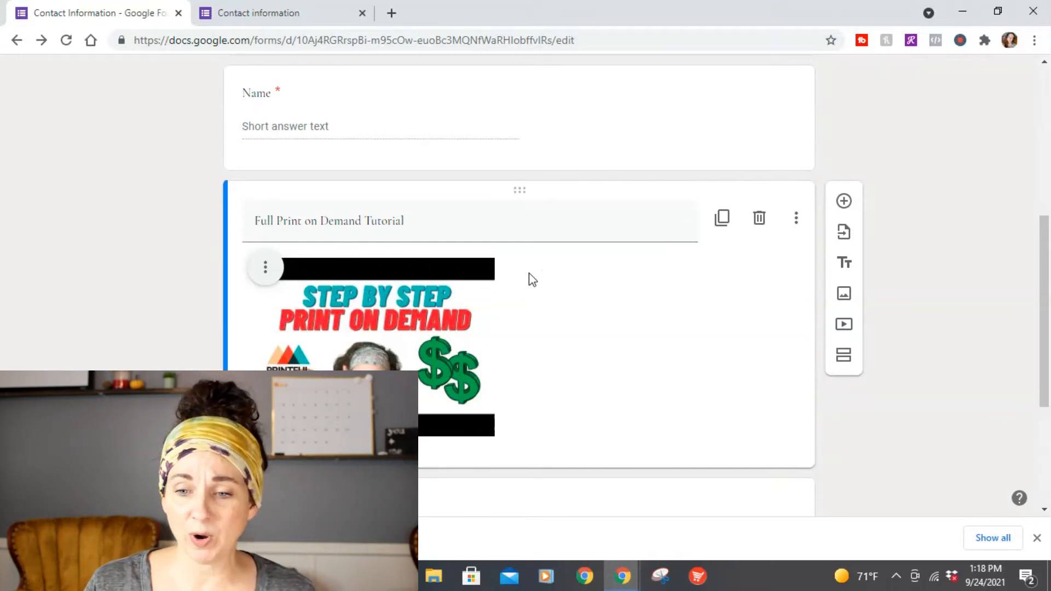
{"action": "scroll", "coordinate": [532, 279], "scroll_direction": "down", "scroll_amount": 4}
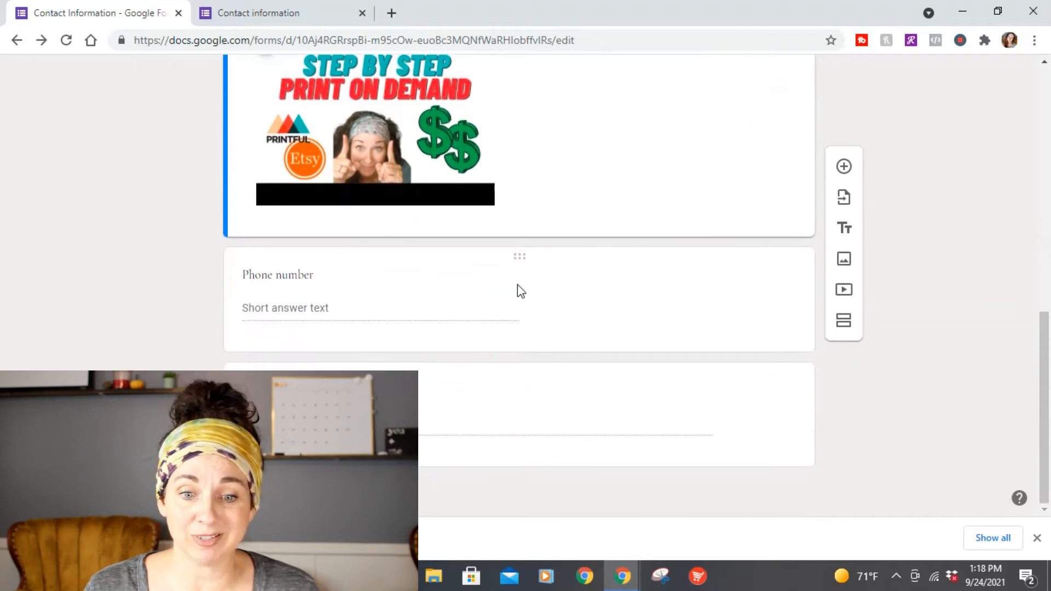
{"action": "scroll", "coordinate": [670, 208], "scroll_direction": "up", "scroll_amount": 4}
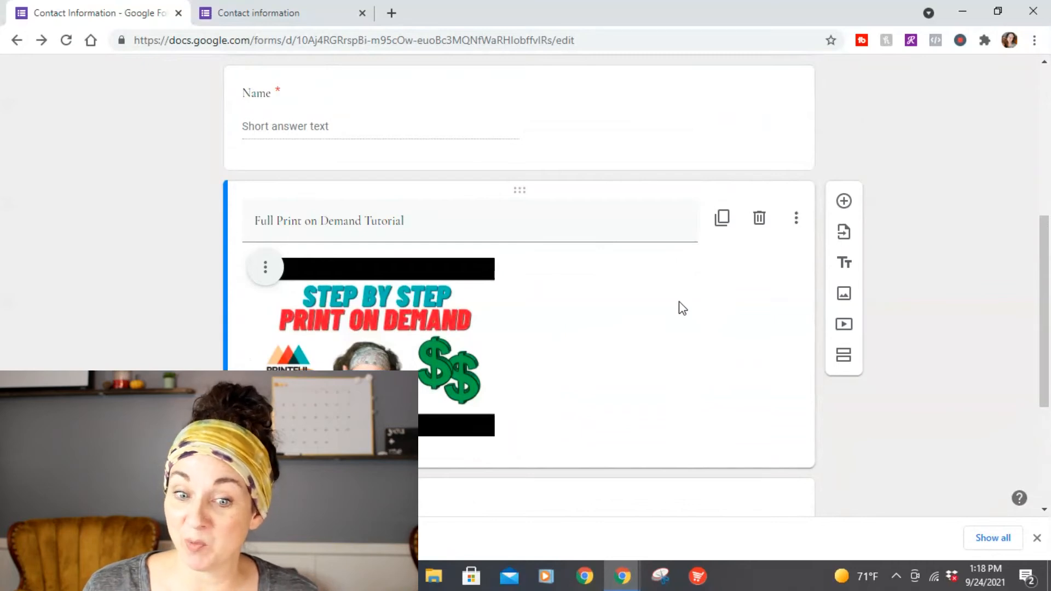
{"action": "scroll", "coordinate": [641, 368], "scroll_direction": "down", "scroll_amount": 1}
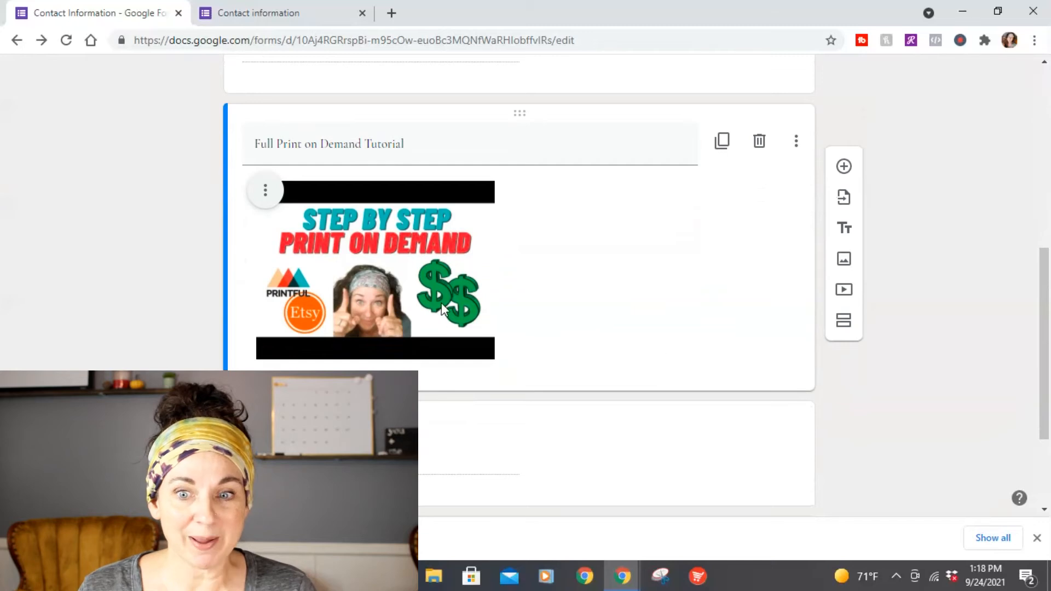
{"action": "scroll", "coordinate": [589, 312], "scroll_direction": "up", "scroll_amount": 4}
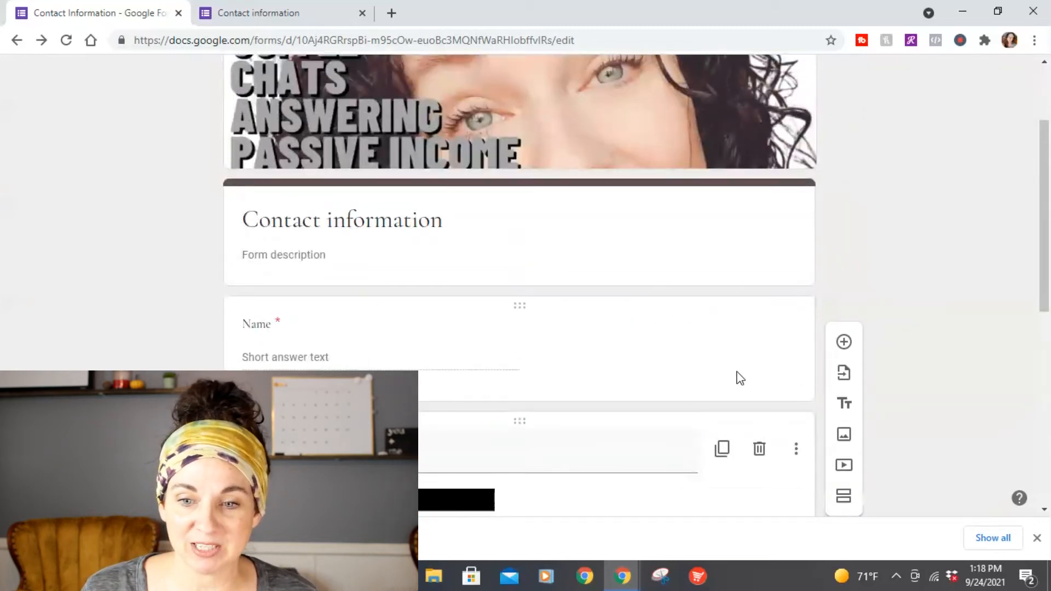
Delete the "Full Print on Demand Tutorial" video from the form
{"action": "scroll", "coordinate": [668, 368], "scroll_direction": "down", "scroll_amount": 3}
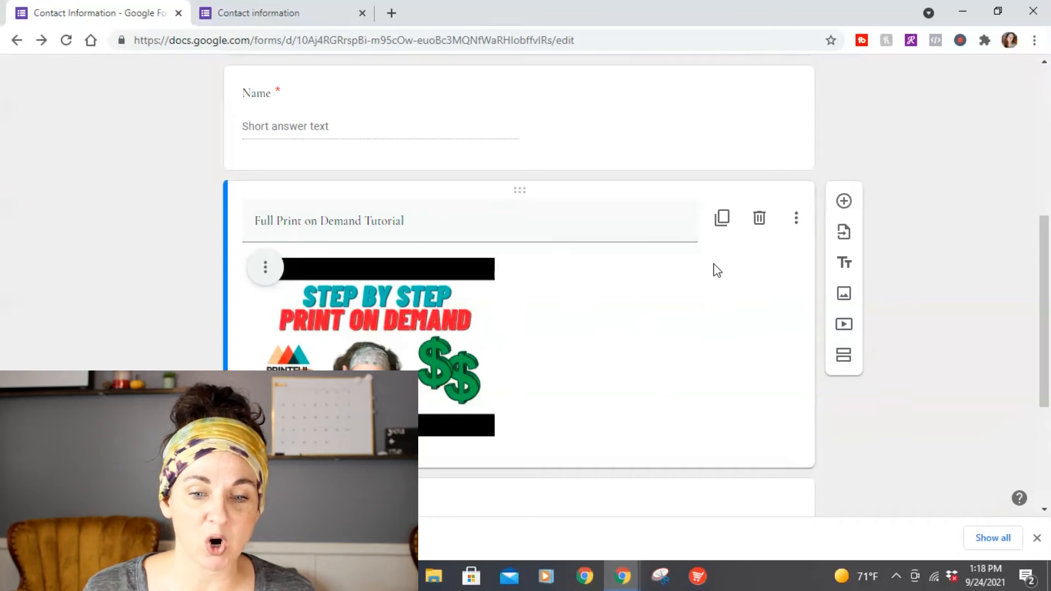
{"action": "left_click", "coordinate": [759, 218]}
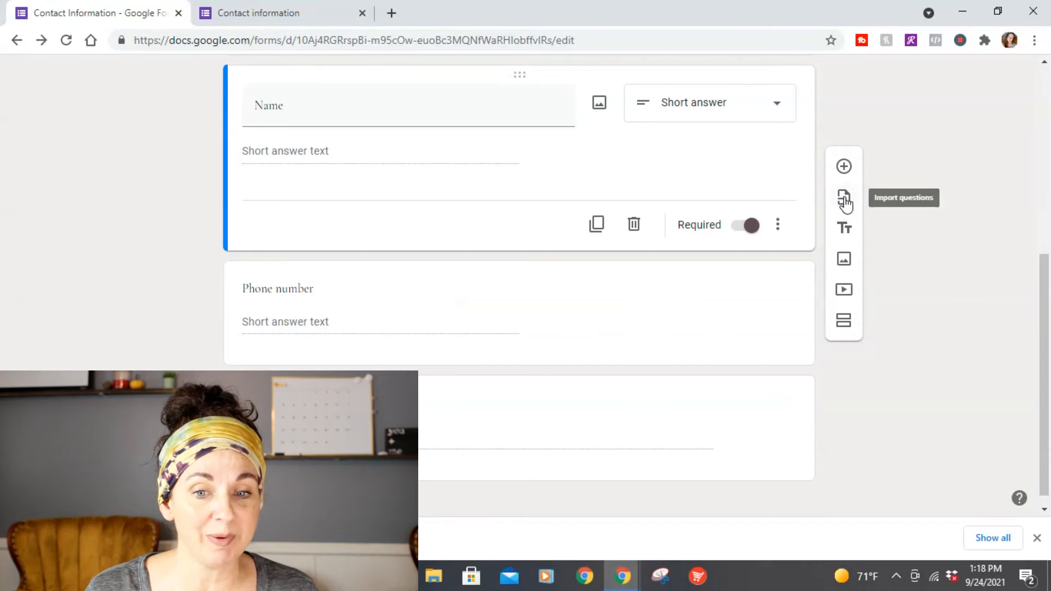
Browse the existing forms from which questions can be imported, and close the selection without importing any
{"action": "left_click", "coordinate": [845, 200]}
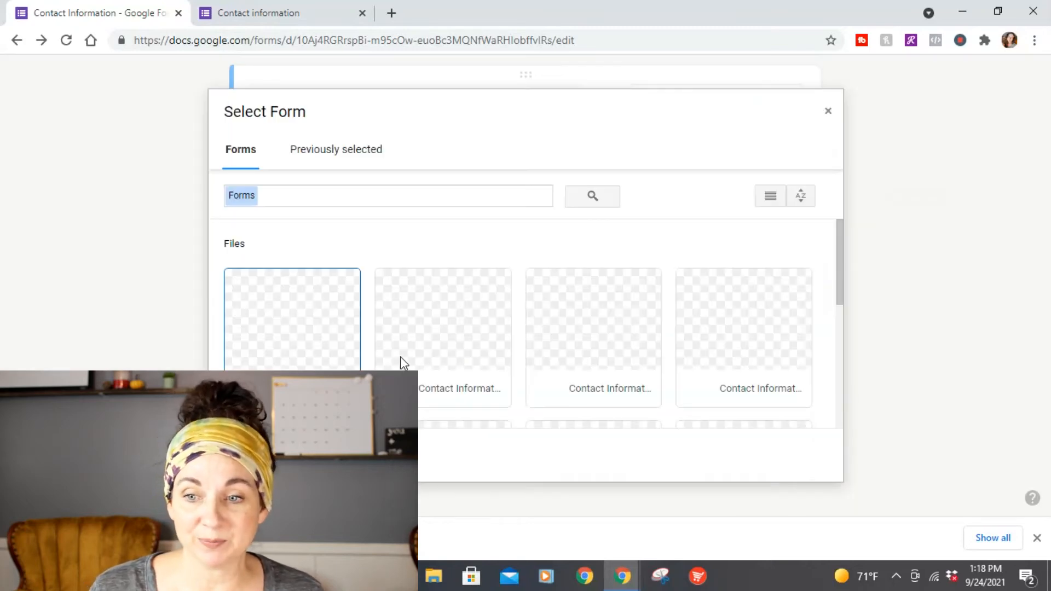
{"action": "scroll", "coordinate": [436, 326], "scroll_direction": "down", "scroll_amount": 5}
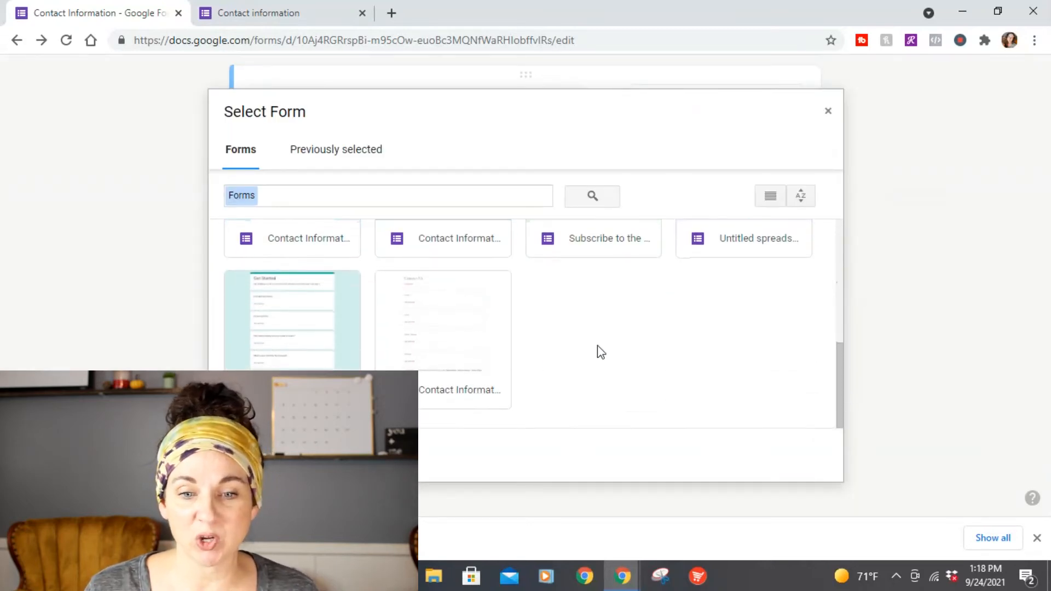
{"action": "scroll", "coordinate": [611, 363], "scroll_direction": "up", "scroll_amount": 3}
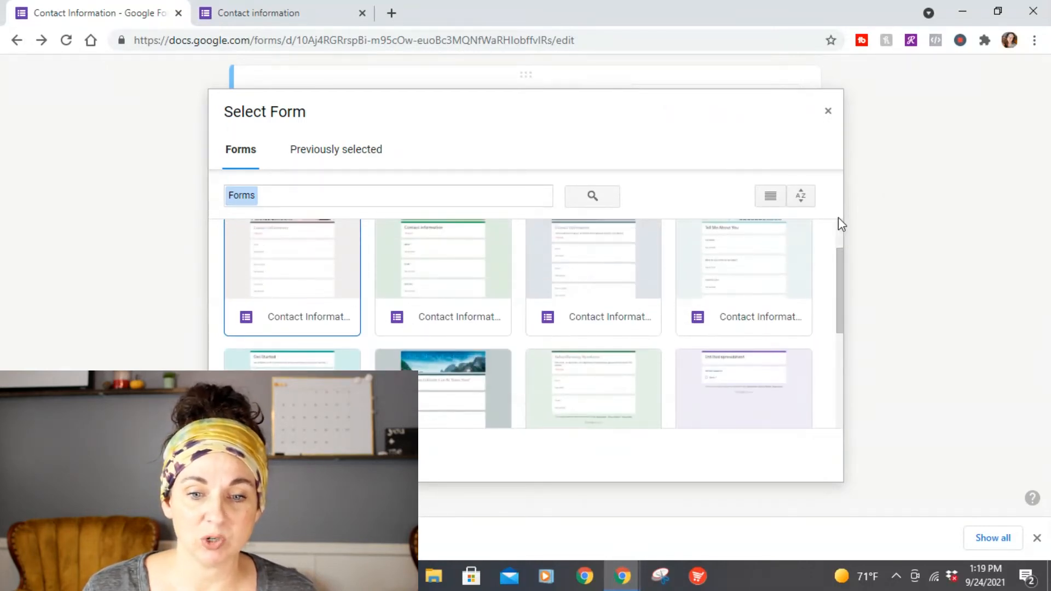
{"action": "left_click", "coordinate": [828, 113]}
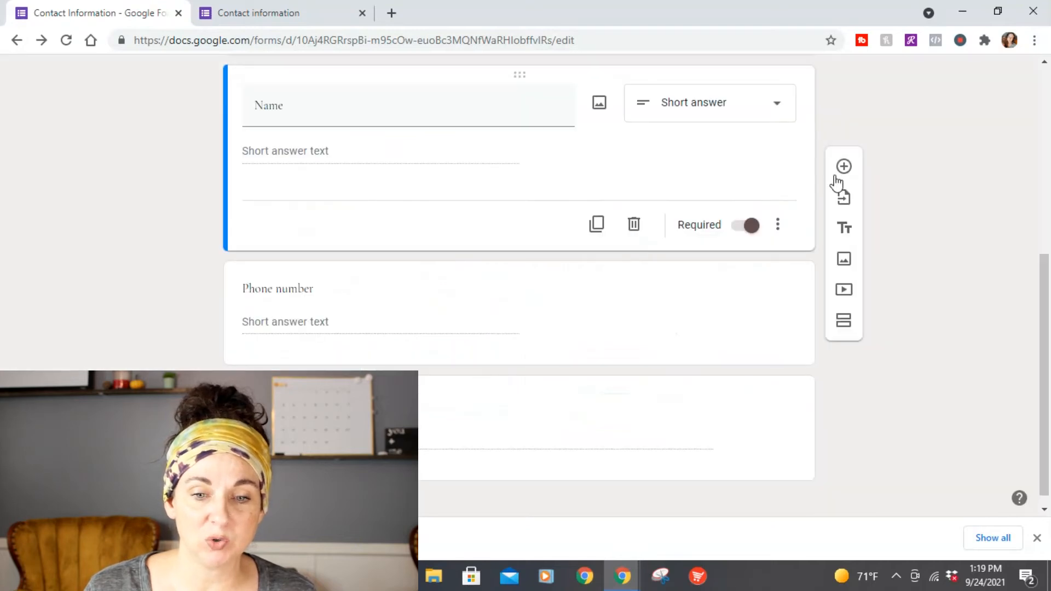
Add a new section after the Name question and review how the form is split between the two sections
{"action": "left_click", "coordinate": [844, 323]}
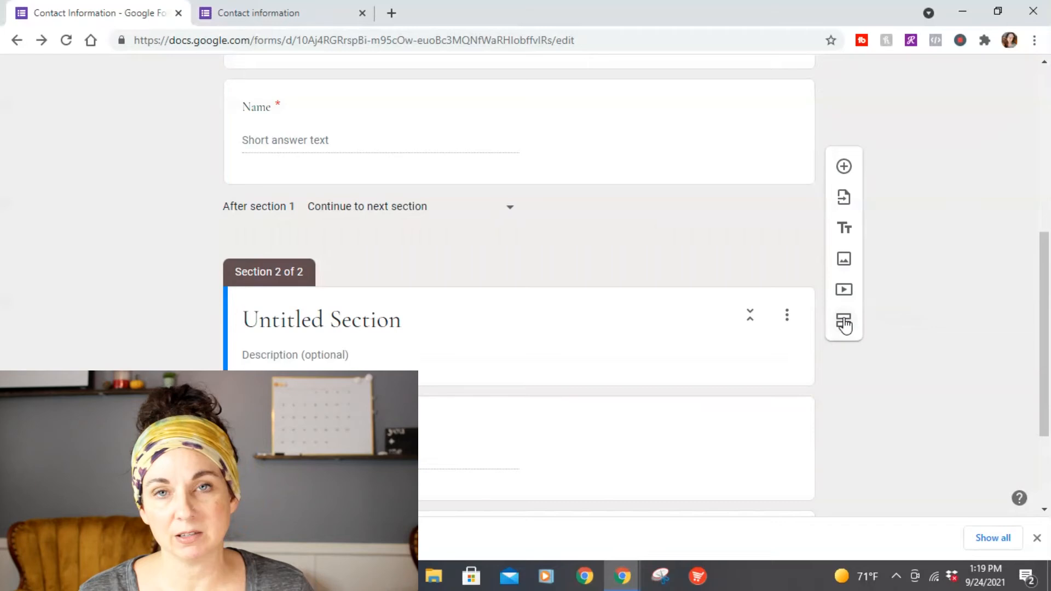
{"action": "scroll", "coordinate": [571, 255], "scroll_direction": "up", "scroll_amount": 5}
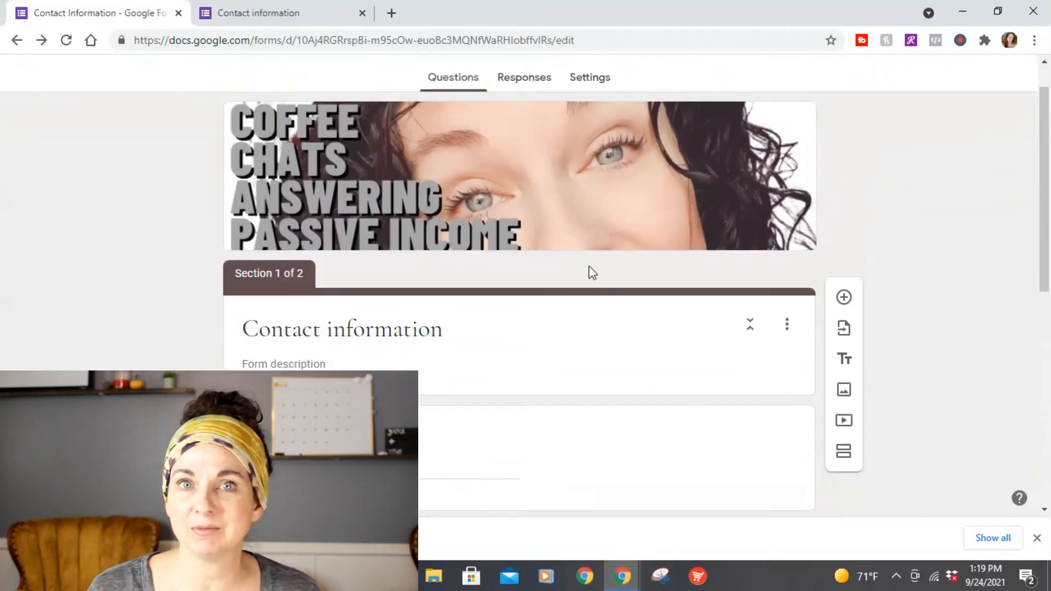
{"action": "scroll", "coordinate": [588, 263], "scroll_direction": "down", "scroll_amount": 3}
{"action": "scroll", "coordinate": [540, 288], "scroll_direction": "down", "scroll_amount": 5}
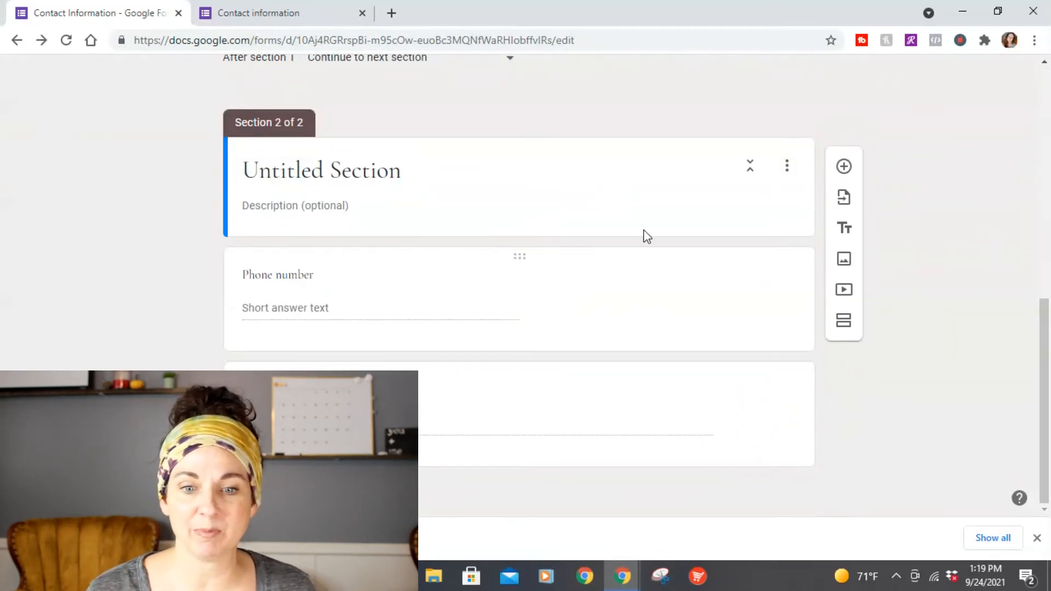
{"action": "scroll", "coordinate": [573, 331], "scroll_direction": "up", "scroll_amount": 8}
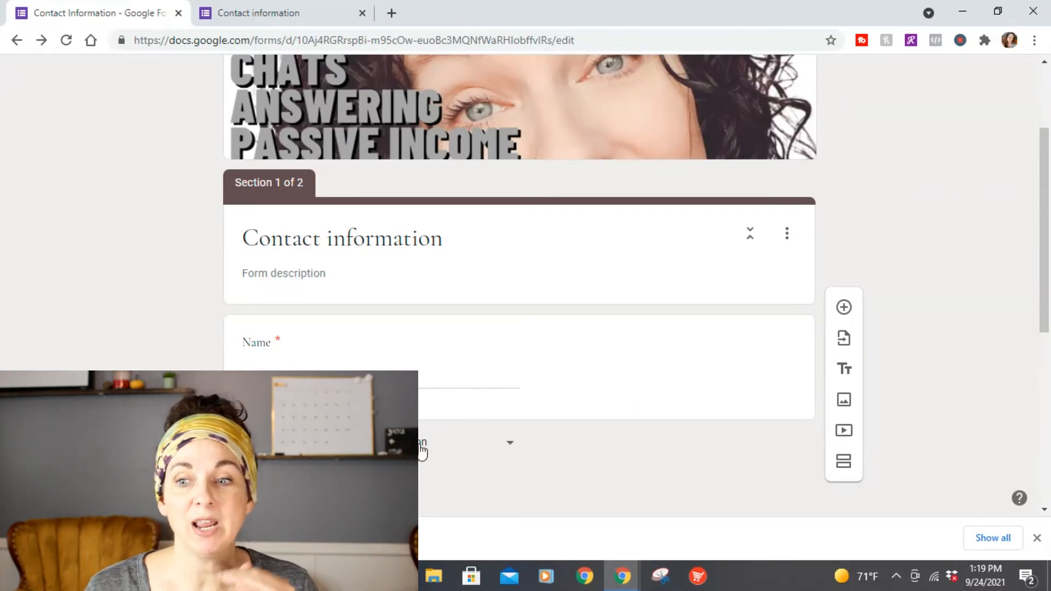
{"action": "scroll", "coordinate": [490, 425], "scroll_direction": "down", "scroll_amount": 7}
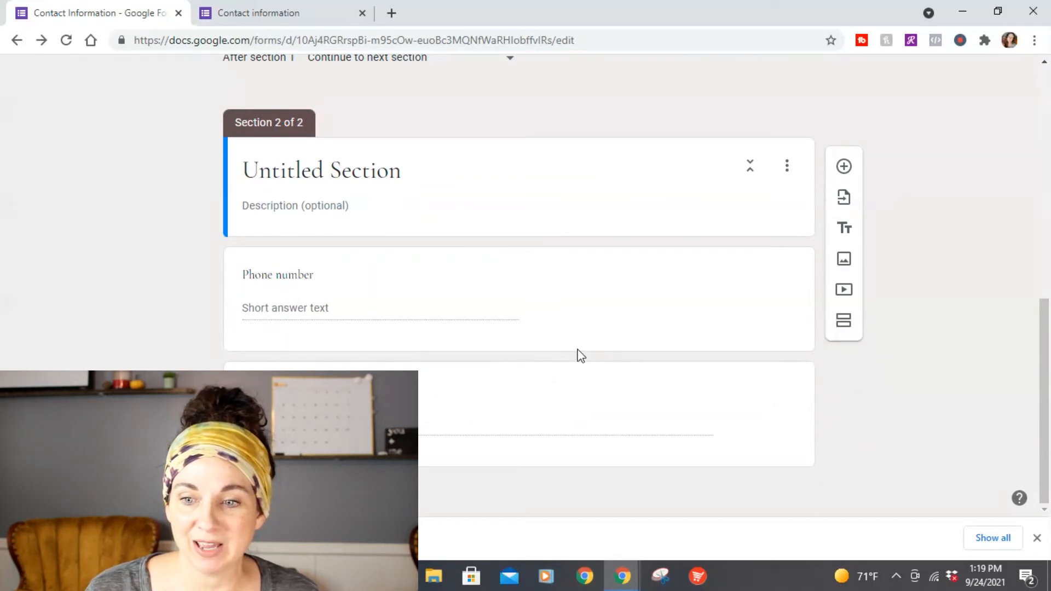
Delete the untitled second section together with the questions it contains
{"action": "scroll", "coordinate": [630, 320], "scroll_direction": "up", "scroll_amount": 8}
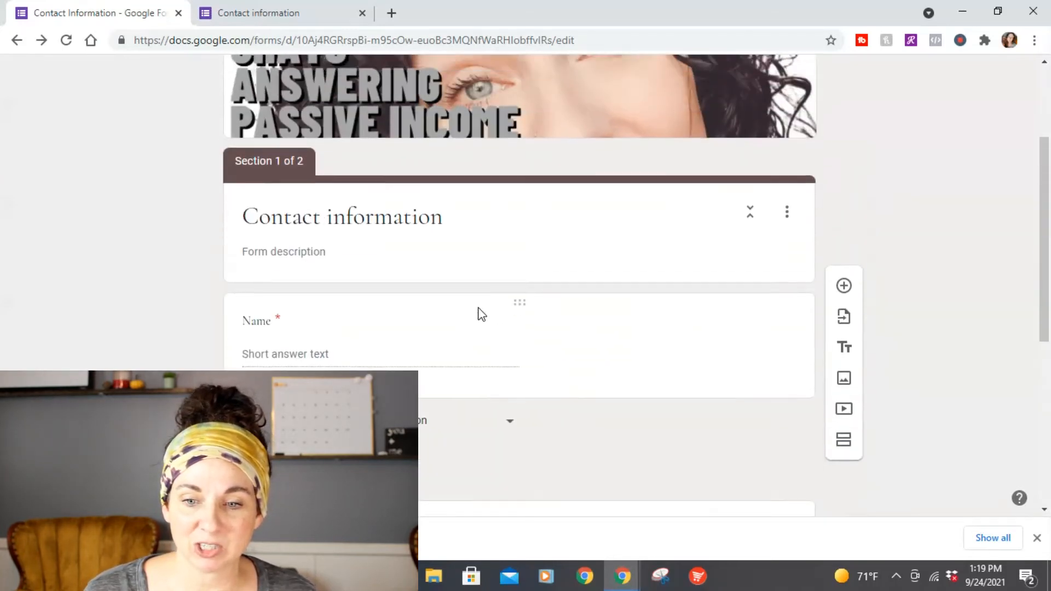
{"action": "scroll", "coordinate": [486, 331], "scroll_direction": "down", "scroll_amount": 7}
{"action": "scroll", "coordinate": [662, 336], "scroll_direction": "down", "scroll_amount": 1}
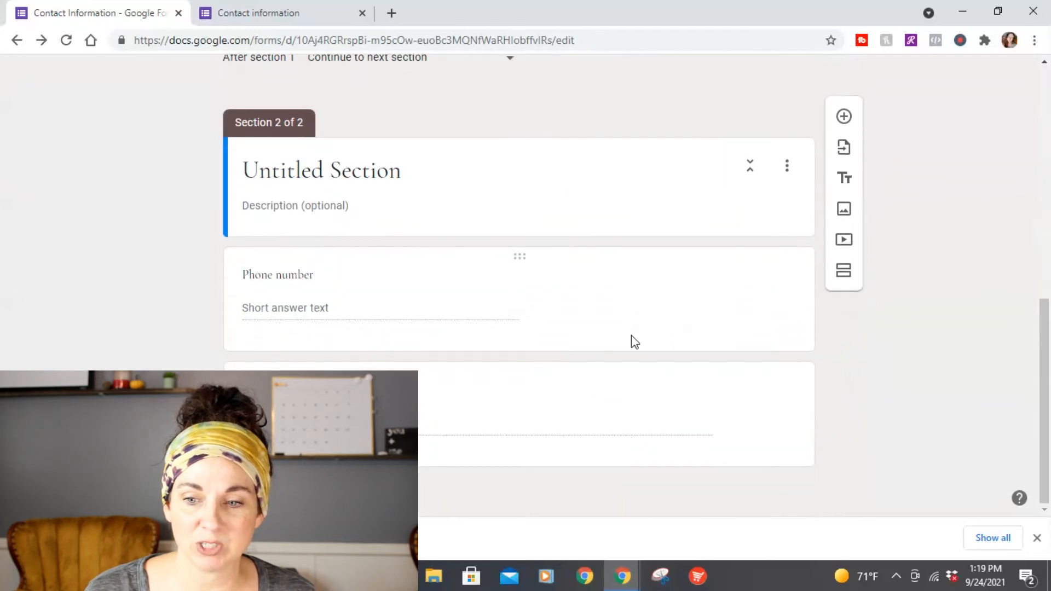
{"action": "left_click", "coordinate": [787, 167]}
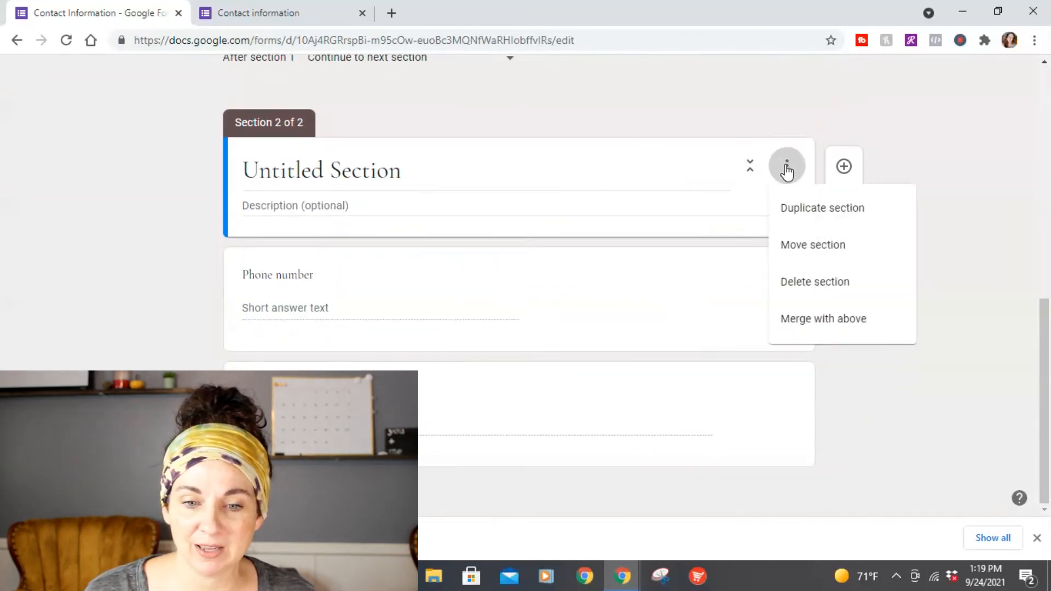
{"action": "left_click", "coordinate": [794, 281]}
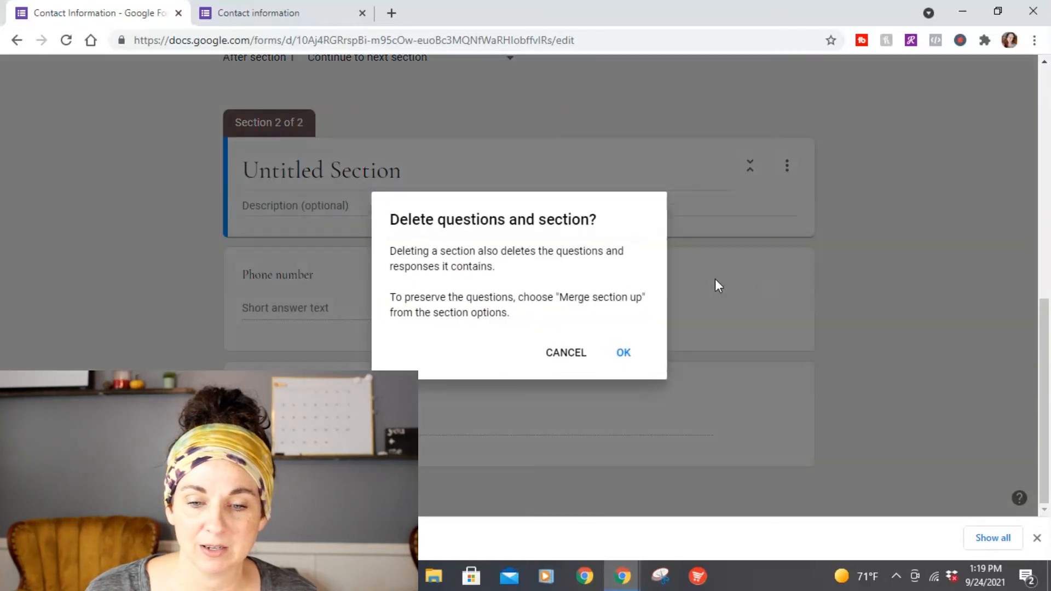
{"action": "left_click", "coordinate": [623, 352]}
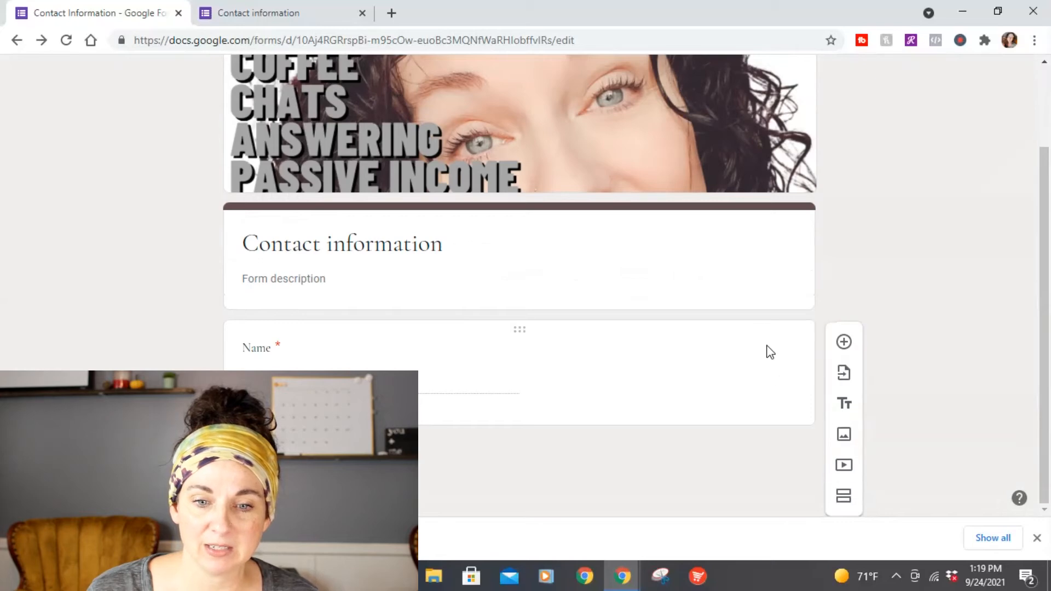
Add a new question to the form and arrange it directly below the Name question
{"action": "left_click", "coordinate": [844, 342]}
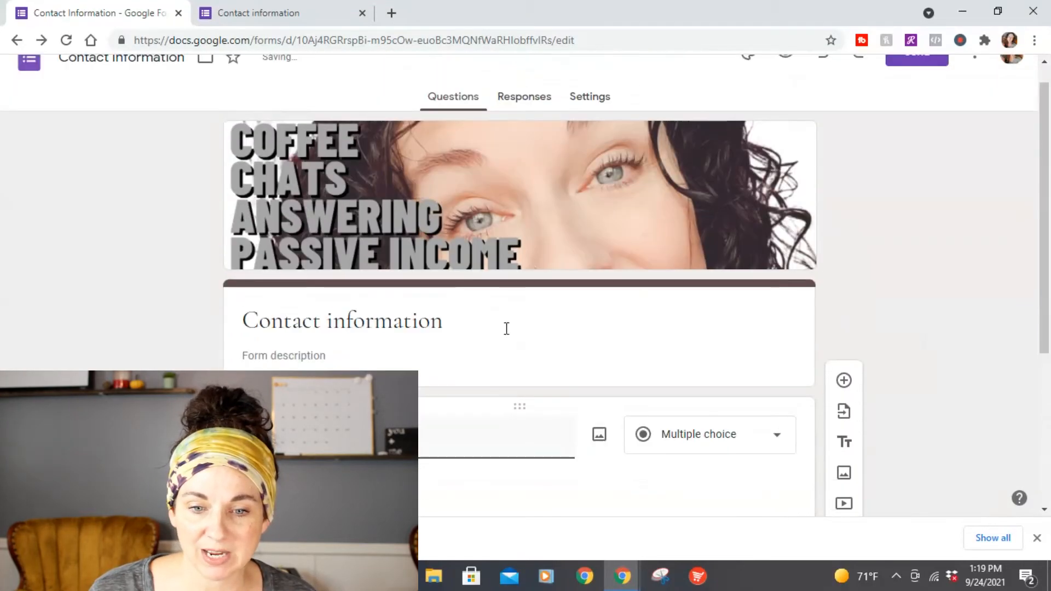
{"action": "left_click_drag", "start_coordinate": [520, 375], "coordinate": [519, 164]}
{"action": "left_click", "coordinate": [525, 232]}
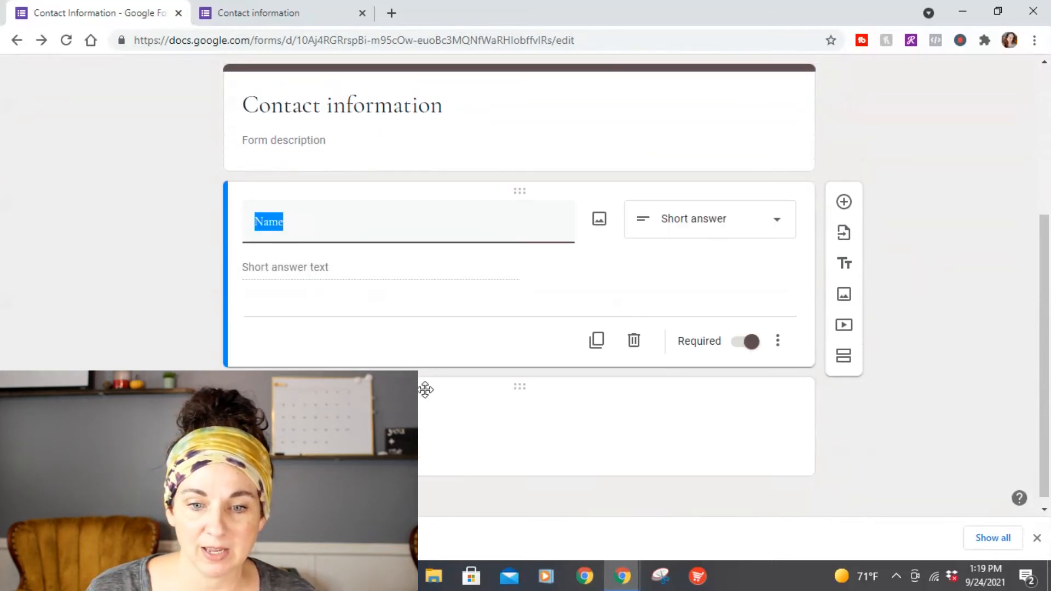
{"action": "left_click", "coordinate": [621, 420]}
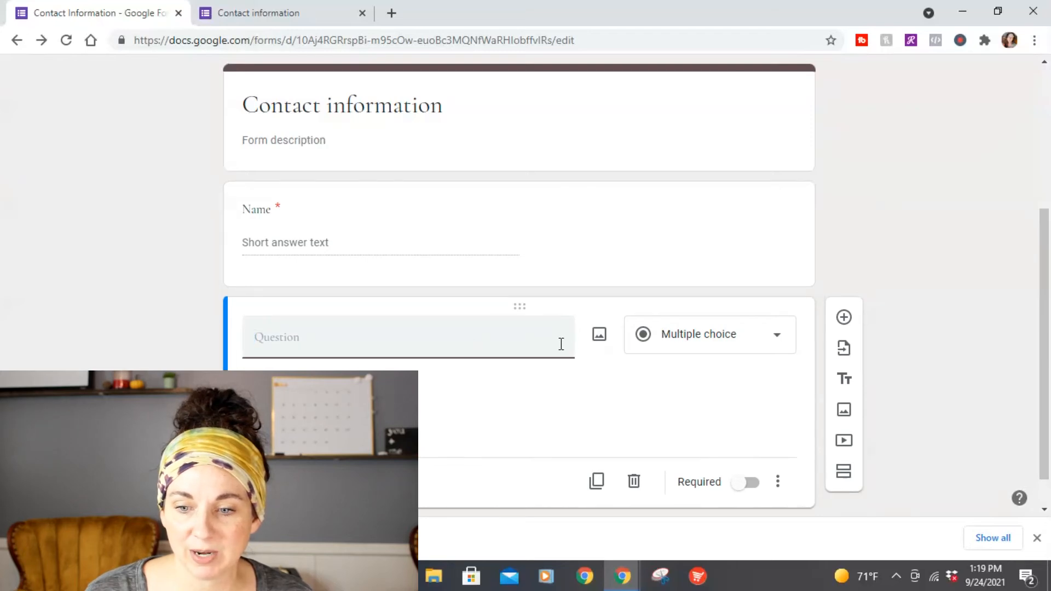
Try the Short answer type and the Date type on the new untitled question
{"action": "left_click", "coordinate": [763, 342]}
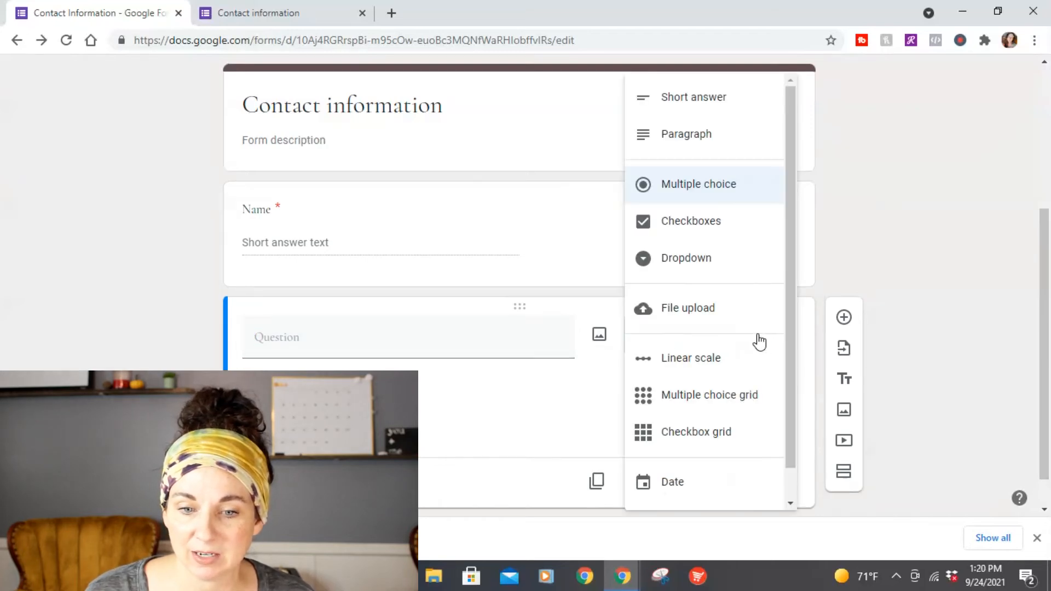
{"action": "left_click", "coordinate": [699, 110]}
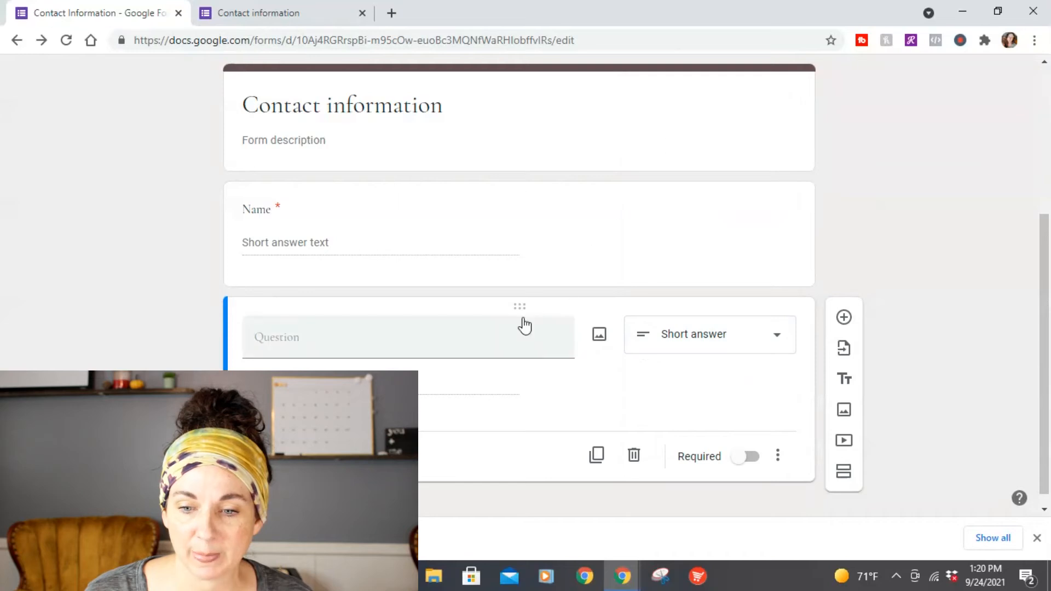
{"action": "left_click", "coordinate": [675, 349]}
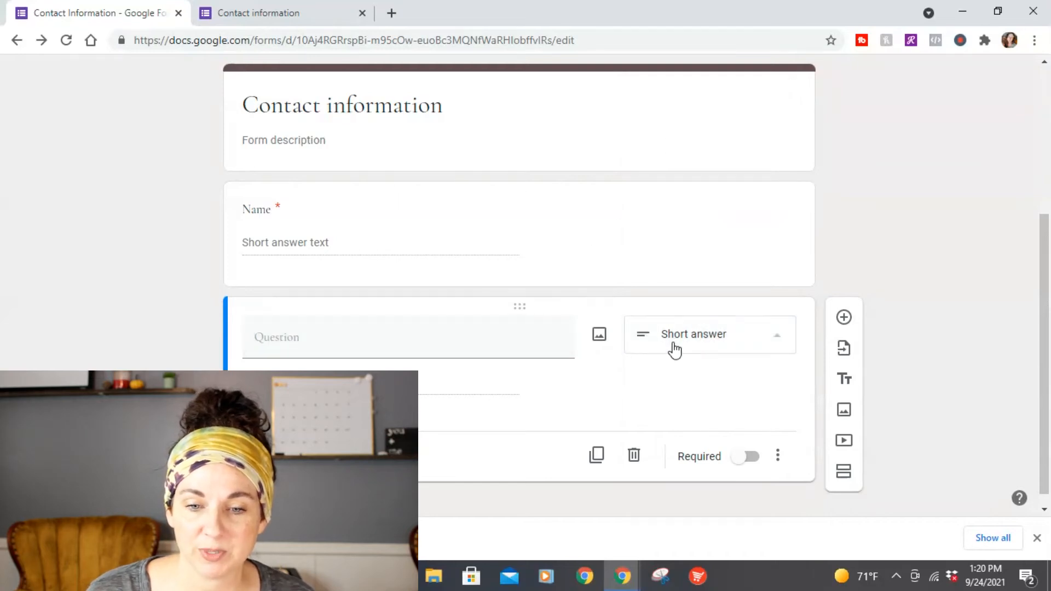
{"action": "scroll", "coordinate": [702, 471], "scroll_direction": "up", "scroll_amount": 3}
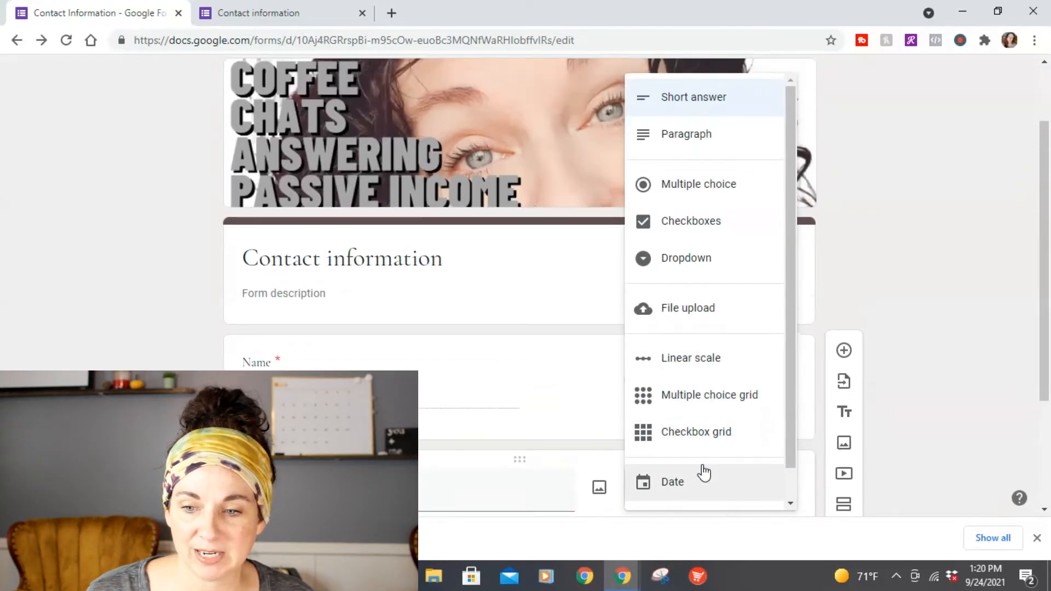
{"action": "scroll", "coordinate": [701, 472], "scroll_direction": "down", "scroll_amount": 1}
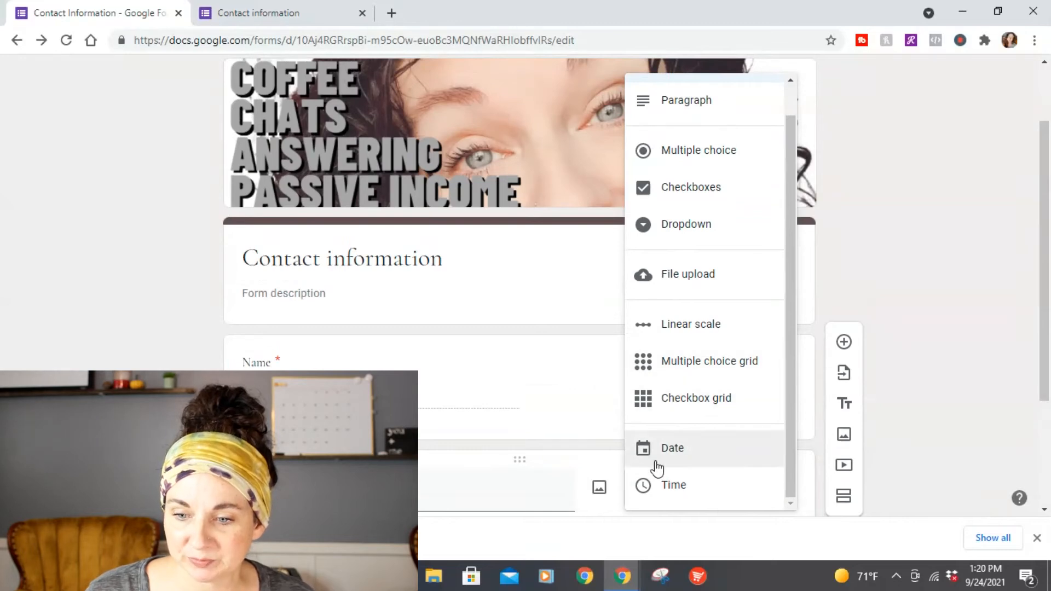
{"action": "left_click", "coordinate": [672, 453]}
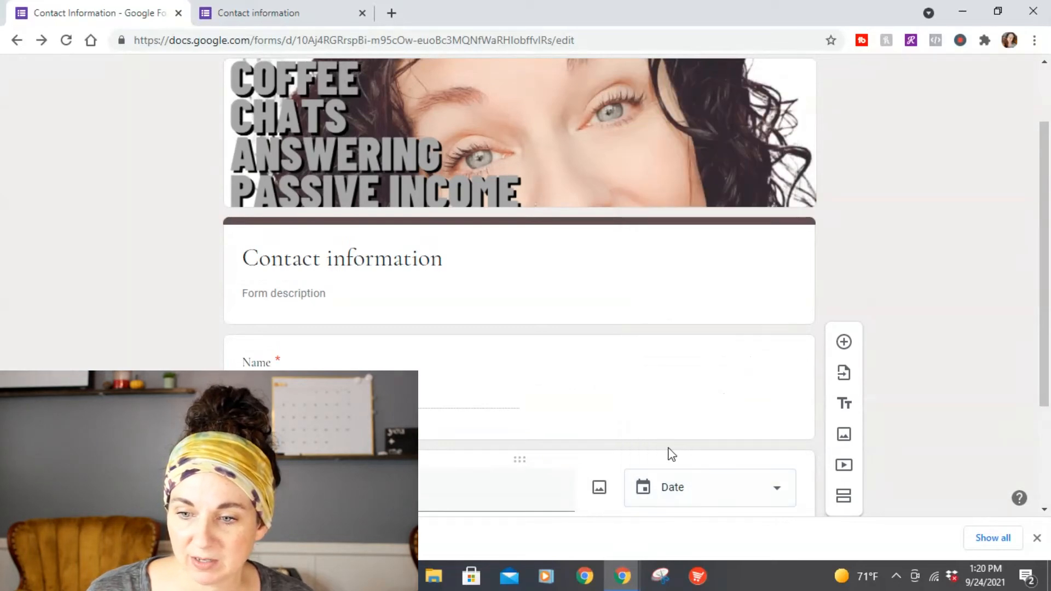
{"action": "left_click", "coordinate": [471, 332]}
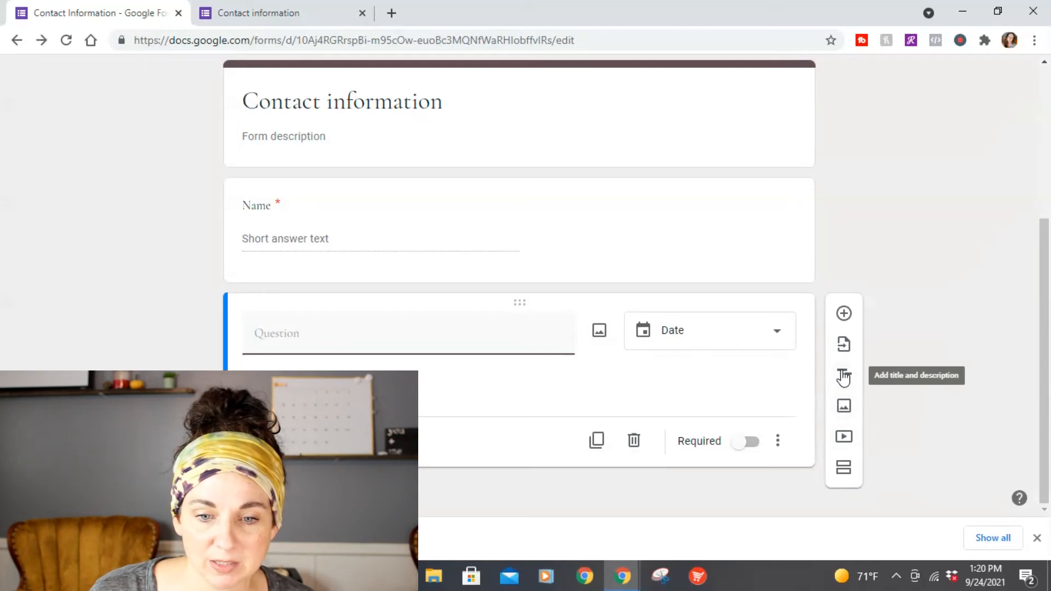
Set the new question's type to Short answer
{"action": "left_click", "coordinate": [738, 340]}
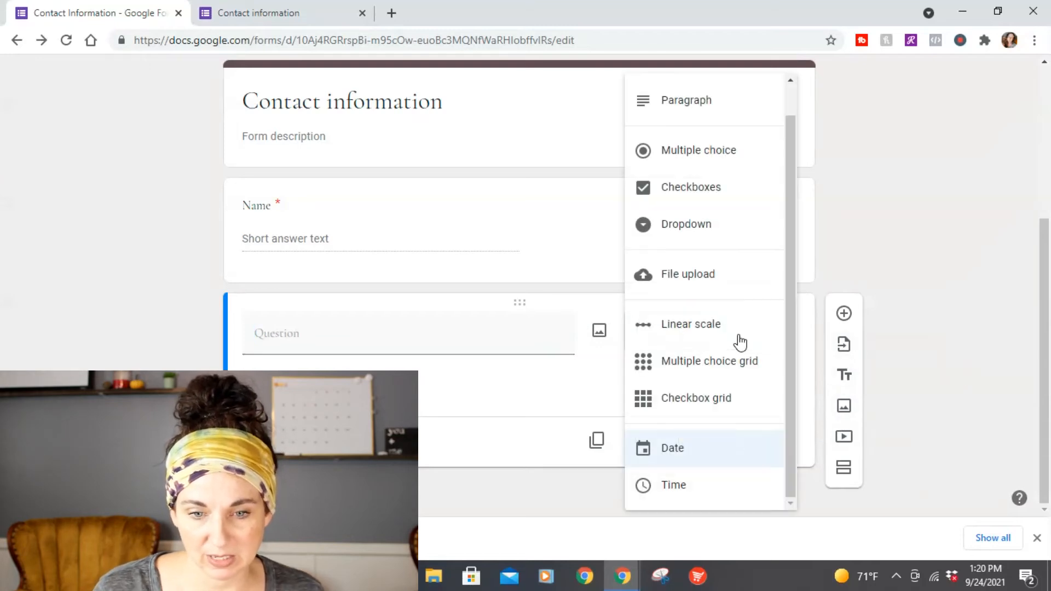
{"action": "scroll", "coordinate": [730, 328], "scroll_direction": "up", "scroll_amount": 5}
{"action": "scroll", "coordinate": [697, 202], "scroll_direction": "down", "scroll_amount": 1}
{"action": "scroll", "coordinate": [685, 145], "scroll_direction": "up", "scroll_amount": 1}
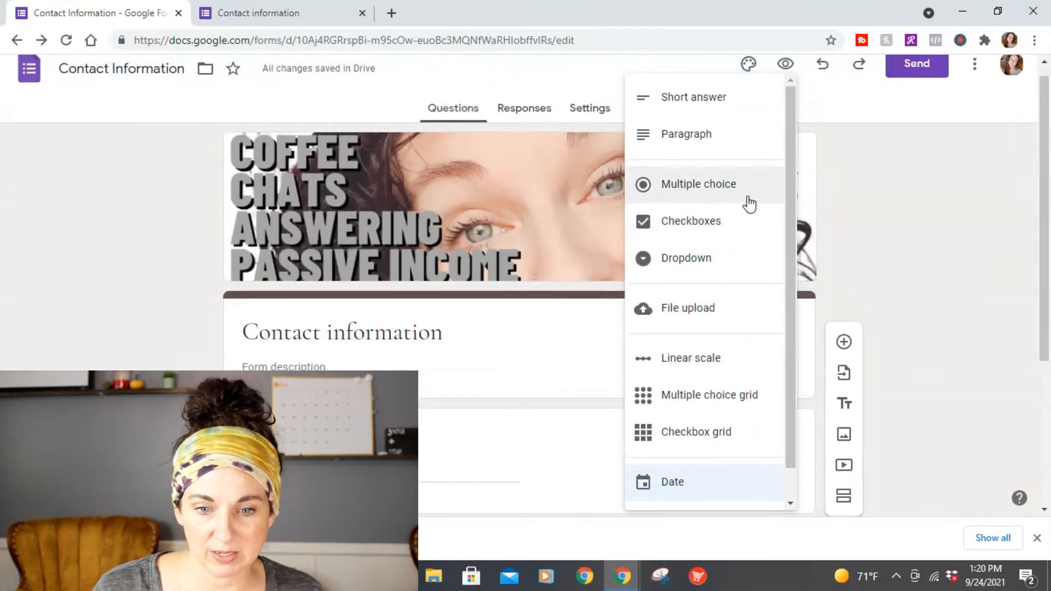
{"action": "left_click", "coordinate": [673, 100]}
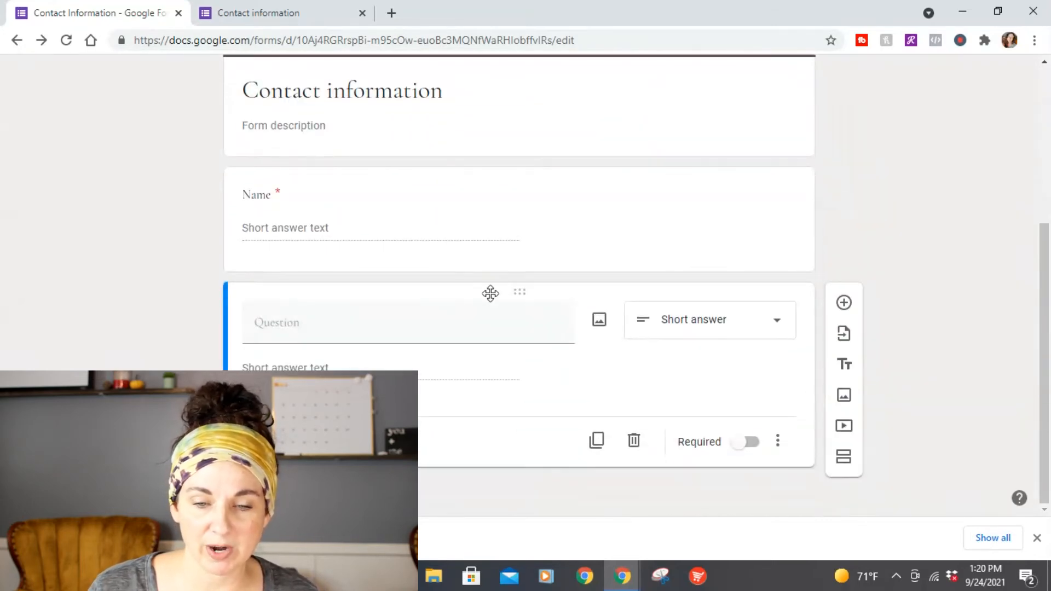
Title the new question "Email Address" and make it required
{"action": "left_click", "coordinate": [471, 321]}
{"action": "type", "text": "E"}
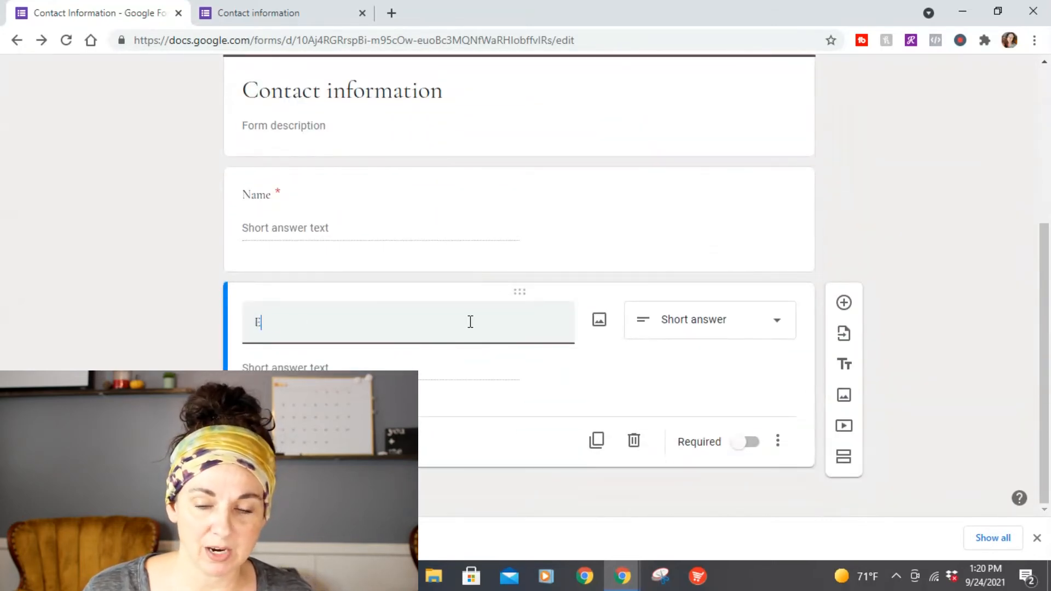
{"action": "type", "text": "mail Address"}
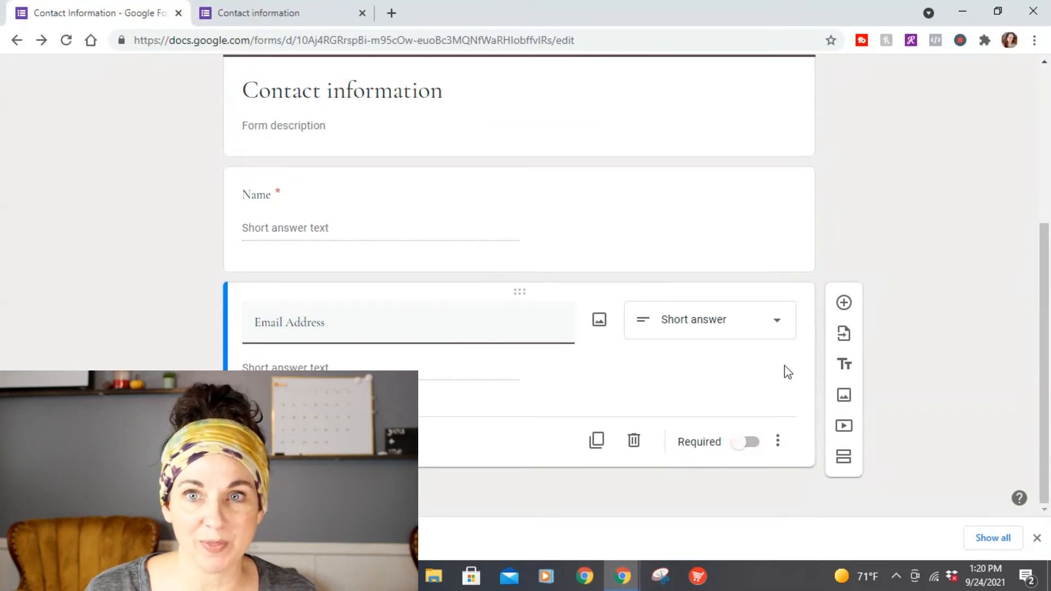
{"action": "left_click", "coordinate": [746, 443]}
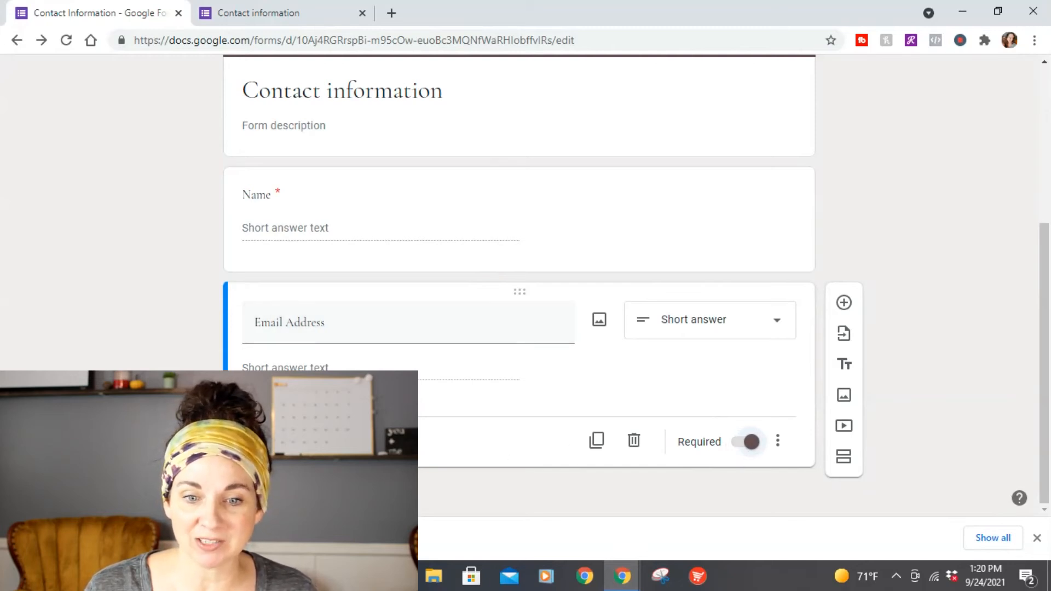
{"action": "scroll", "coordinate": [355, 356], "scroll_direction": "up", "scroll_amount": 2}
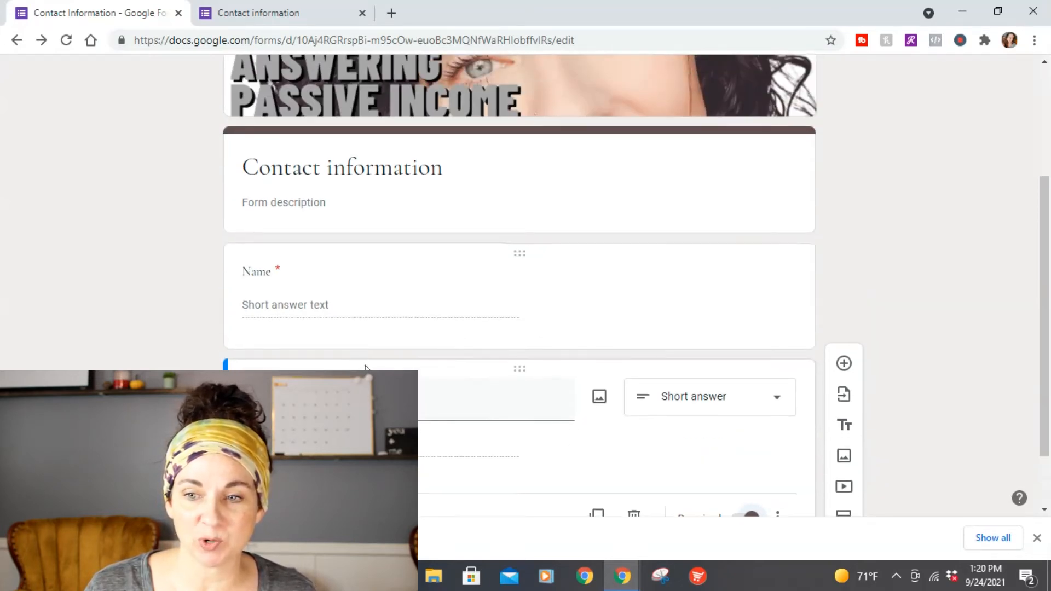
{"action": "scroll", "coordinate": [526, 396], "scroll_direction": "down", "scroll_amount": 2}
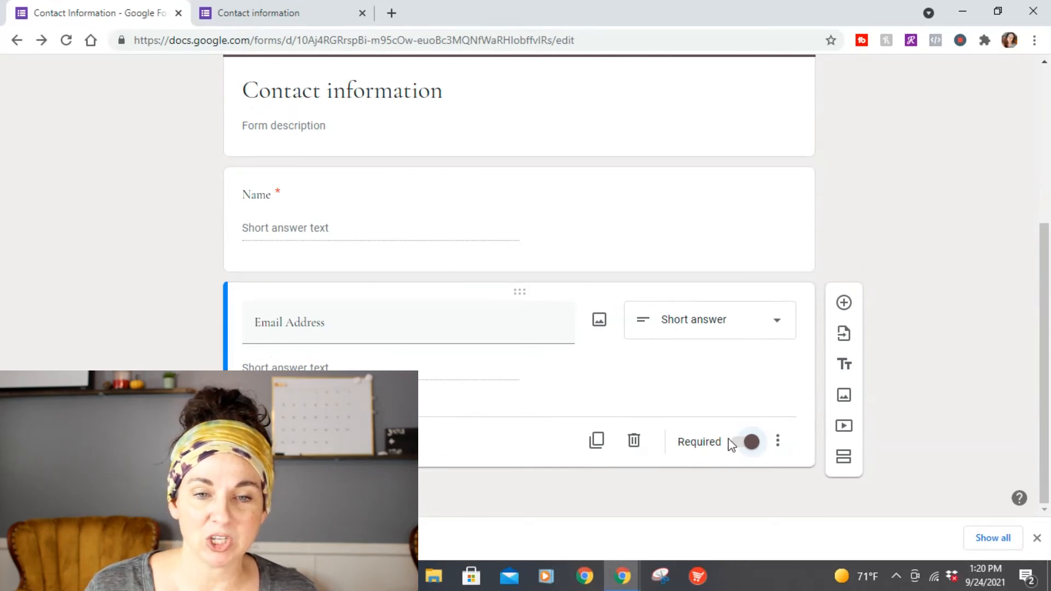
Preview the form to check how its Name and Email Address questions look to respondents, and return to the form editor
{"action": "scroll", "coordinate": [859, 171], "scroll_direction": "up", "scroll_amount": 5}
{"action": "left_click", "coordinate": [785, 82]}
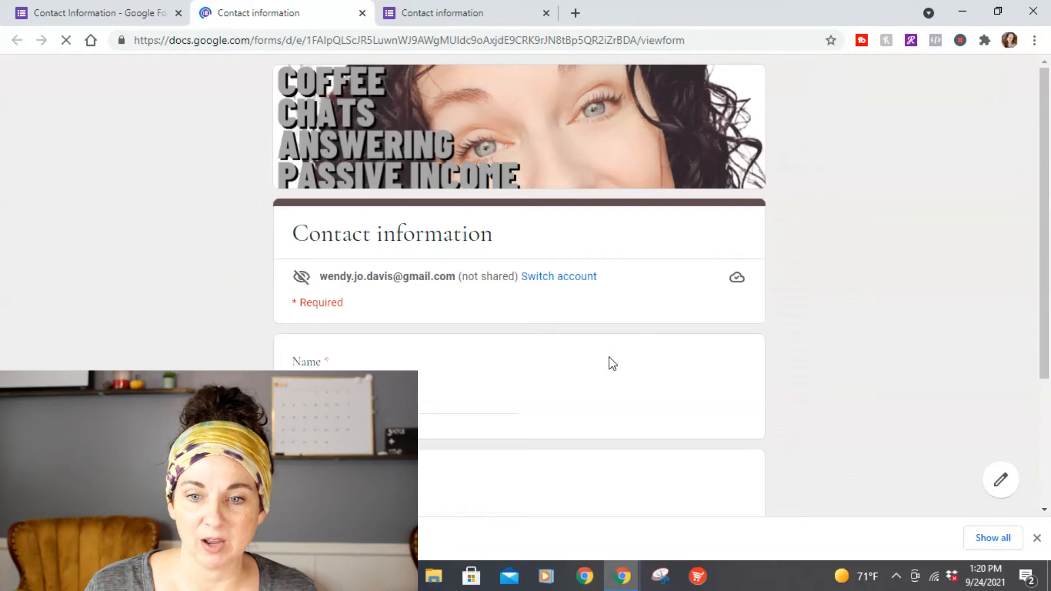
{"action": "scroll", "coordinate": [607, 359], "scroll_direction": "down", "scroll_amount": 3}
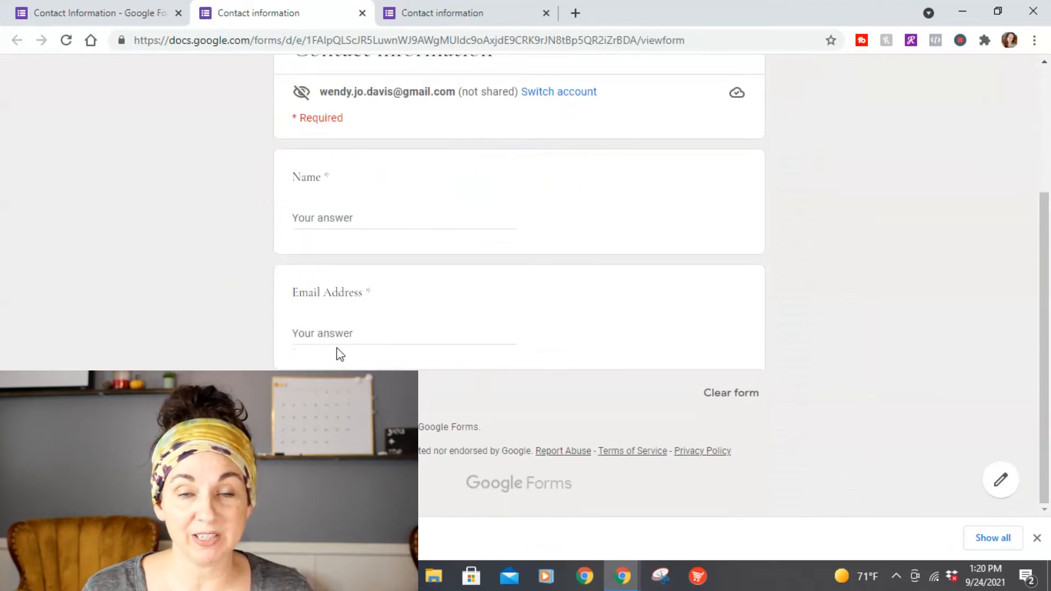
{"action": "scroll", "coordinate": [529, 354], "scroll_direction": "up", "scroll_amount": 3}
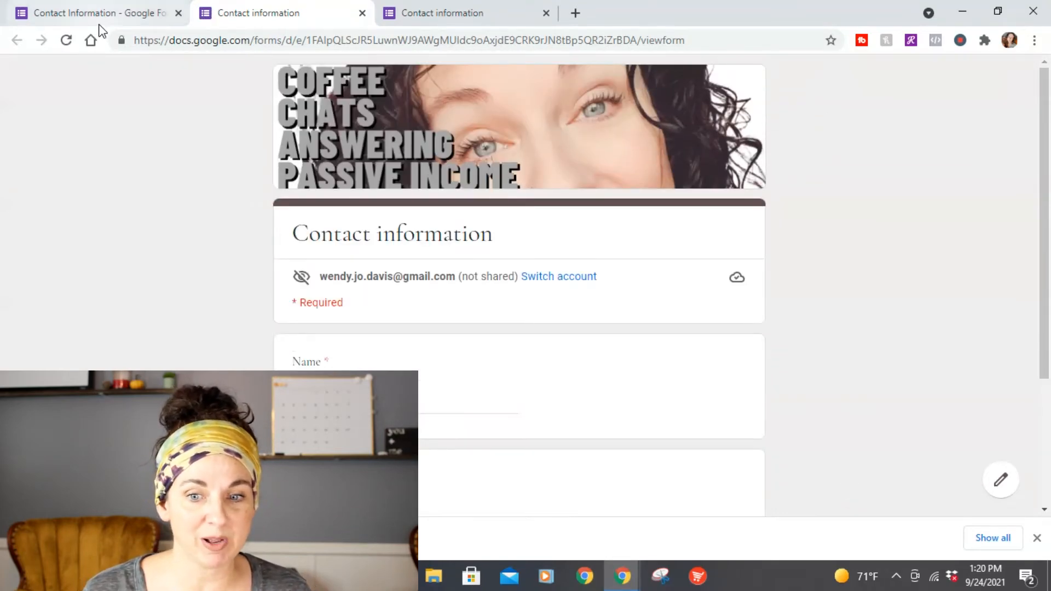
{"action": "left_click", "coordinate": [121, 21]}
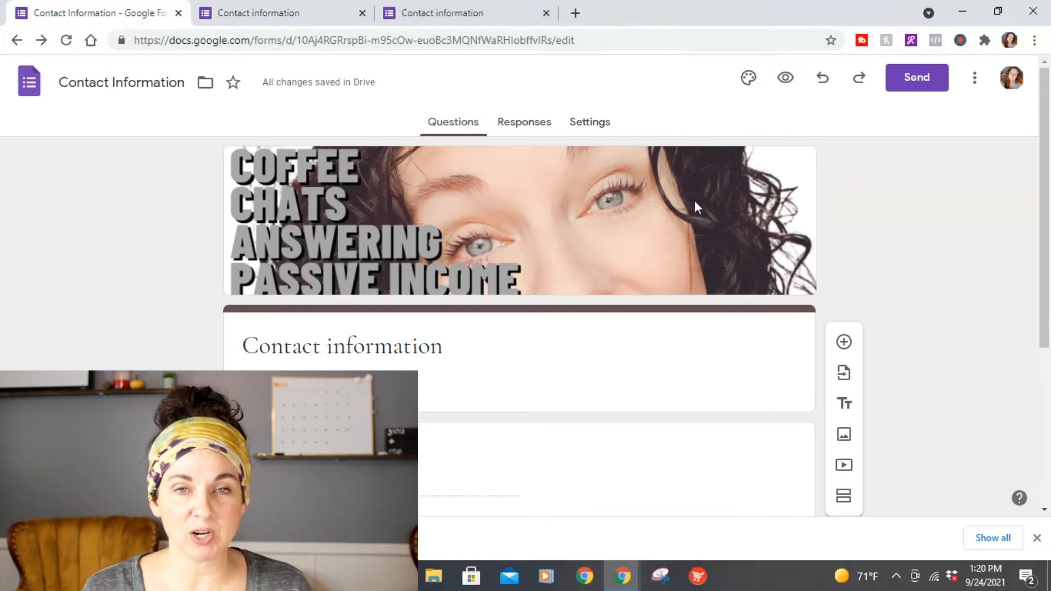
Open the form's responses view to examine where submitted answers are collected
{"action": "scroll", "coordinate": [736, 181], "scroll_direction": "down", "scroll_amount": 1}
{"action": "scroll", "coordinate": [767, 199], "scroll_direction": "up", "scroll_amount": 1}
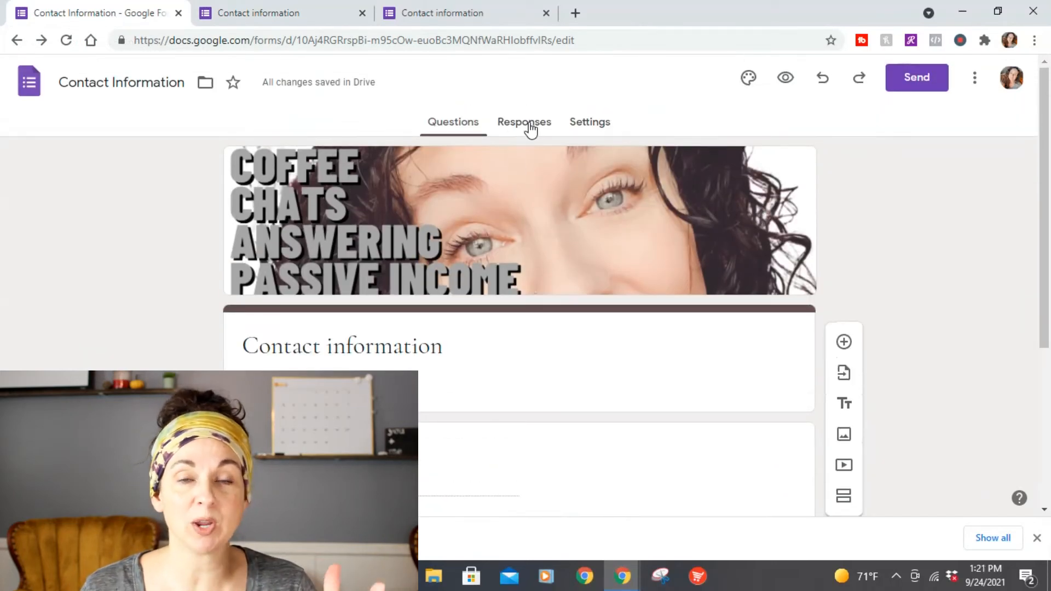
{"action": "left_click", "coordinate": [531, 130]}
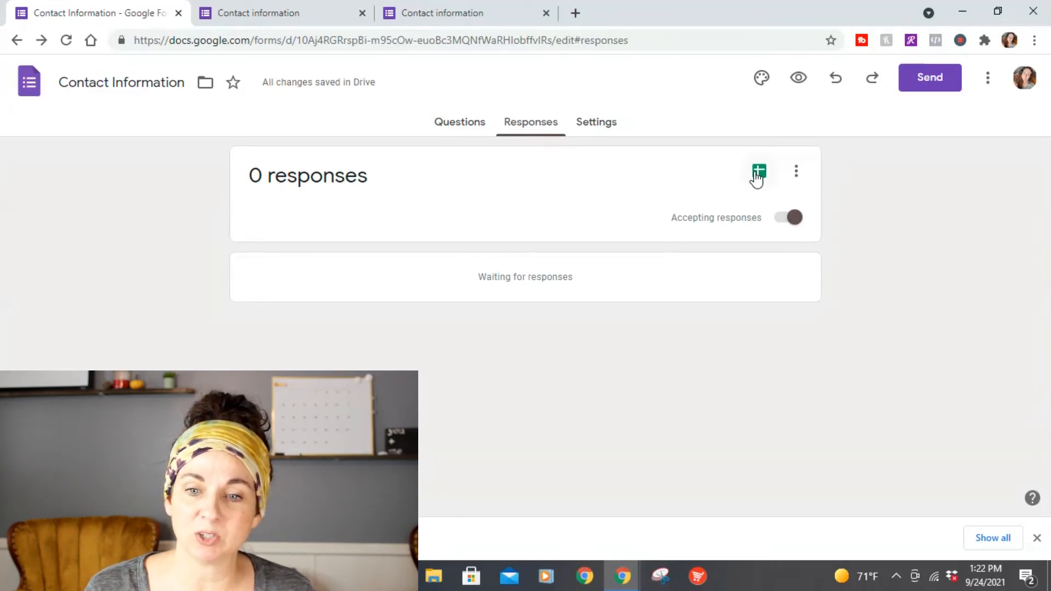
Open the form's settings and look over the quiz, responses and presentation options
{"action": "left_click", "coordinate": [602, 123]}
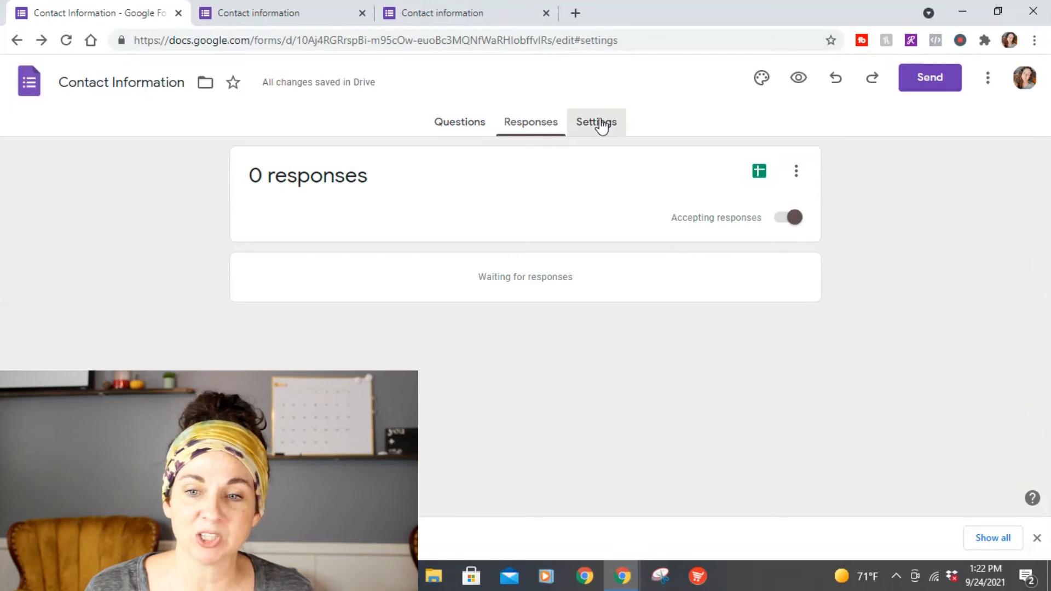
{"action": "scroll", "coordinate": [637, 211], "scroll_direction": "down", "scroll_amount": 2}
{"action": "scroll", "coordinate": [321, 156], "scroll_direction": "up", "scroll_amount": 2}
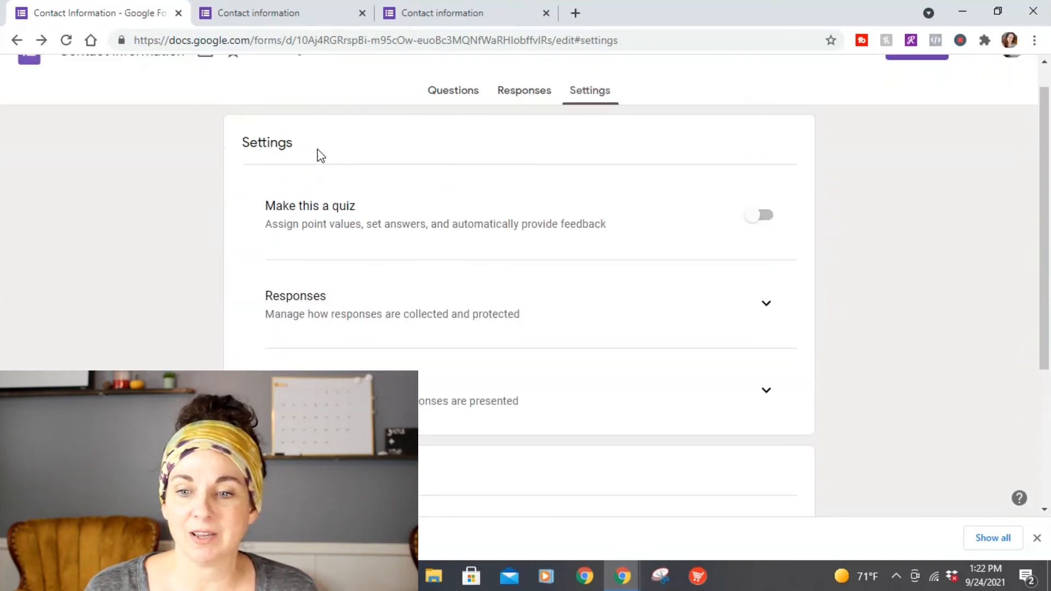
{"action": "scroll", "coordinate": [361, 225], "scroll_direction": "down", "scroll_amount": 1}
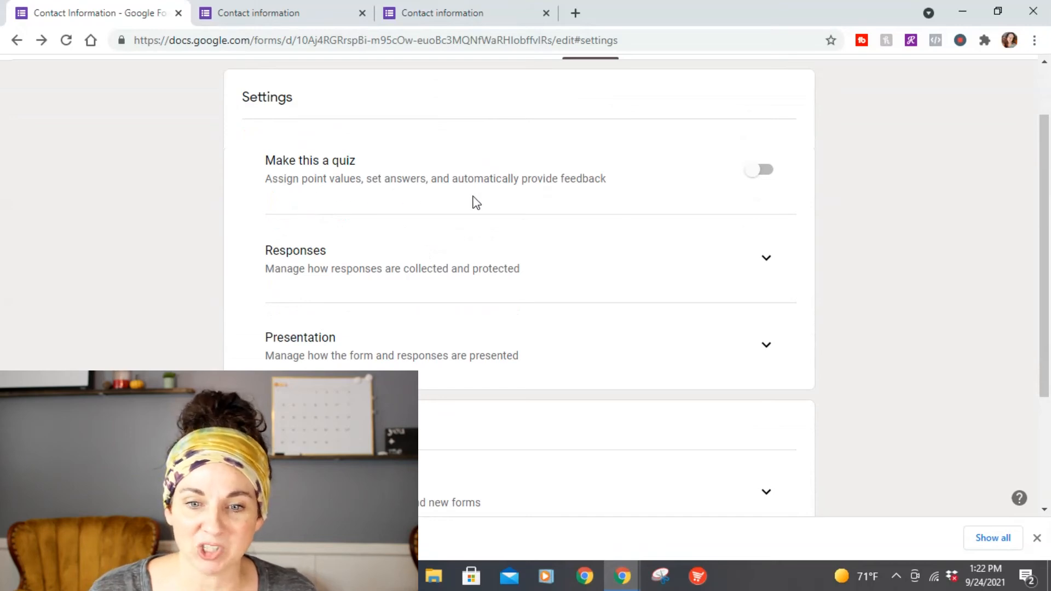
{"action": "scroll", "coordinate": [633, 197], "scroll_direction": "down", "scroll_amount": 3}
{"action": "scroll", "coordinate": [635, 198], "scroll_direction": "up", "scroll_amount": 3}
{"action": "scroll", "coordinate": [672, 213], "scroll_direction": "up", "scroll_amount": 1}
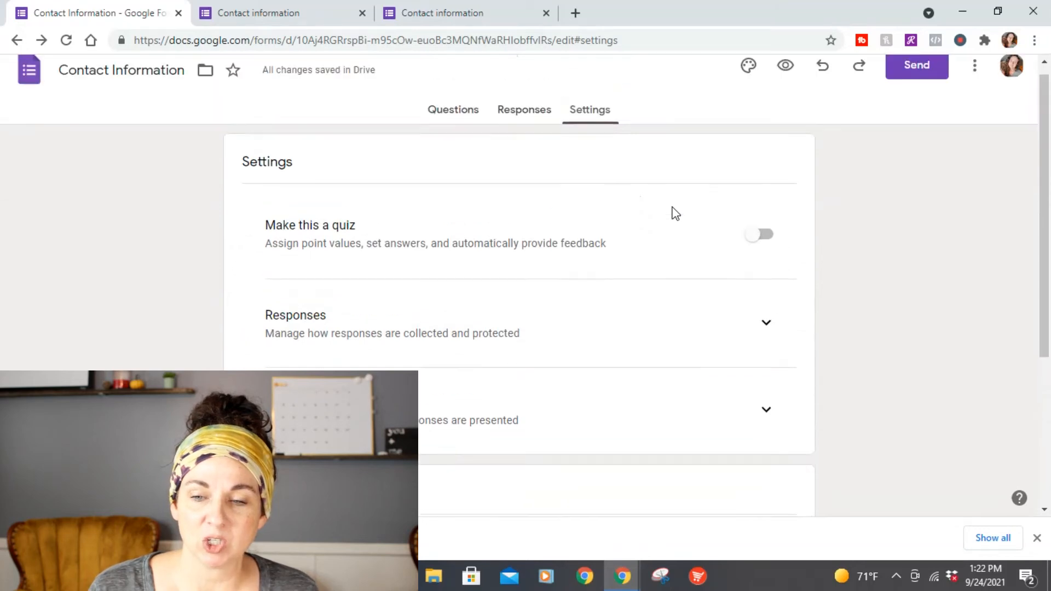
{"action": "scroll", "coordinate": [641, 227], "scroll_direction": "down", "scroll_amount": 1}
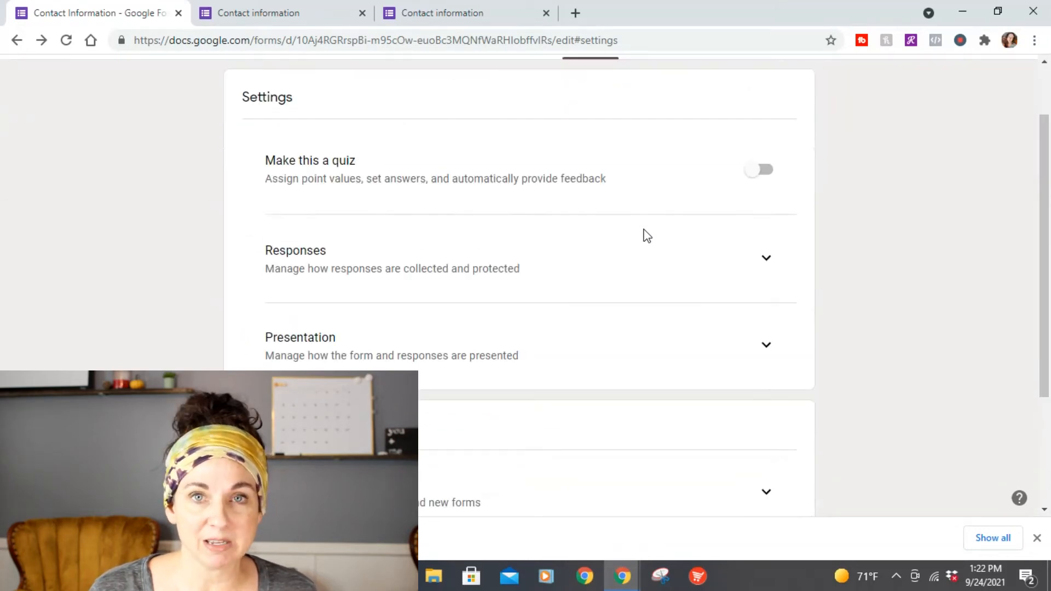
{"action": "scroll", "coordinate": [645, 236], "scroll_direction": "up", "scroll_amount": 1}
{"action": "scroll", "coordinate": [651, 260], "scroll_direction": "down", "scroll_amount": 1}
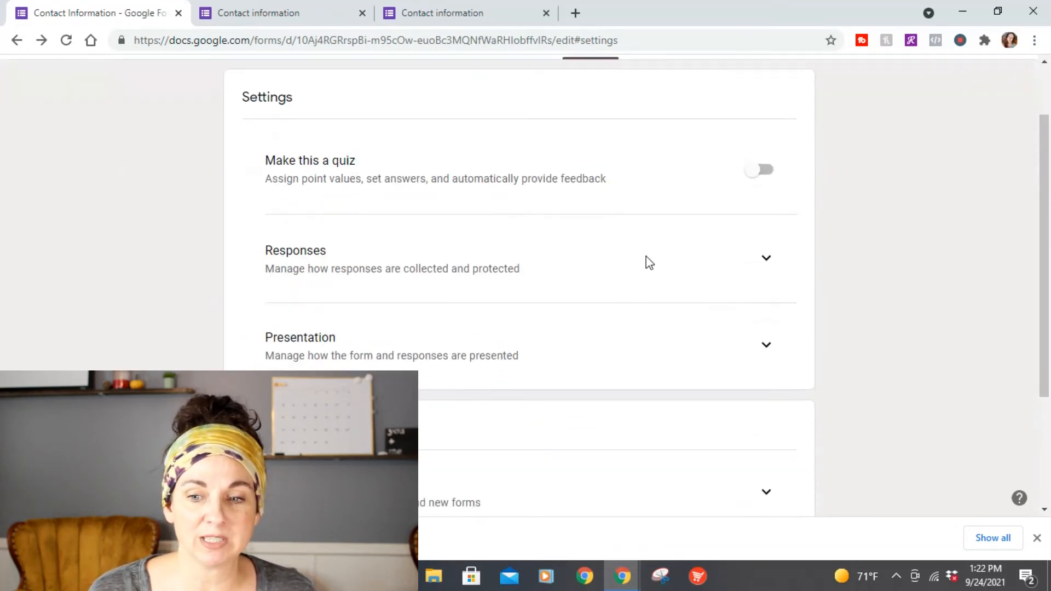
Turn on the collection of respondents' email addresses in the form's response settings
{"action": "scroll", "coordinate": [646, 256], "scroll_direction": "down", "scroll_amount": 1}
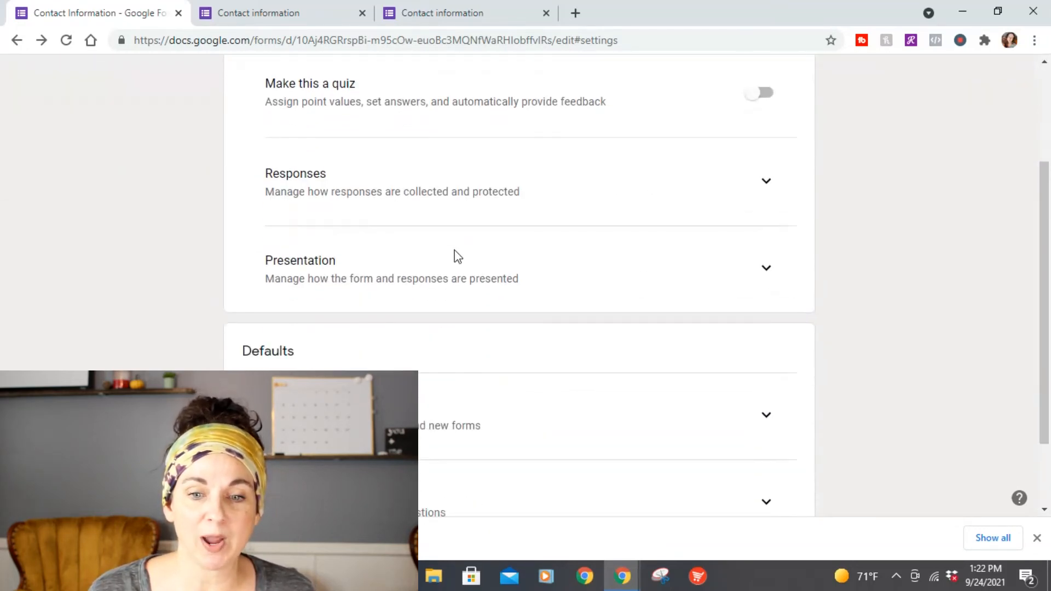
{"action": "left_click", "coordinate": [766, 182]}
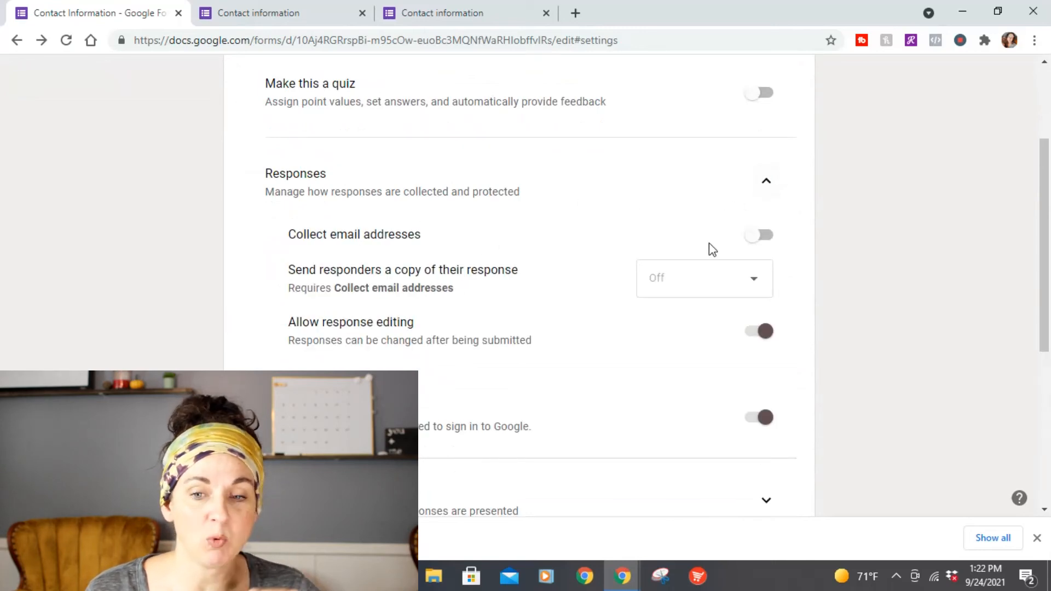
{"action": "left_click", "coordinate": [768, 239]}
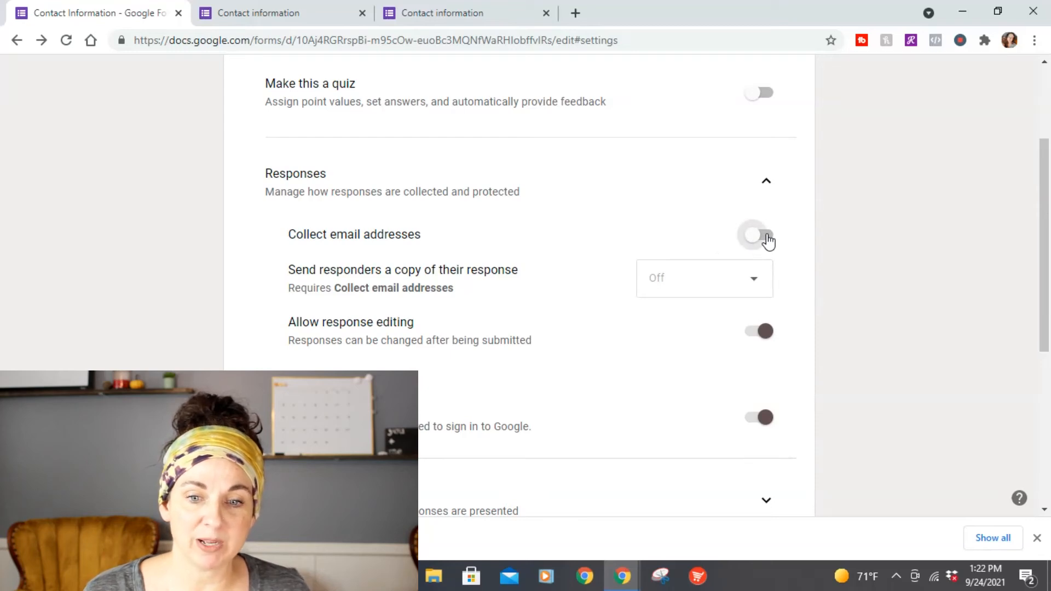
Turn response editing off and back on in the response settings
{"action": "scroll", "coordinate": [722, 271], "scroll_direction": "down", "scroll_amount": 1}
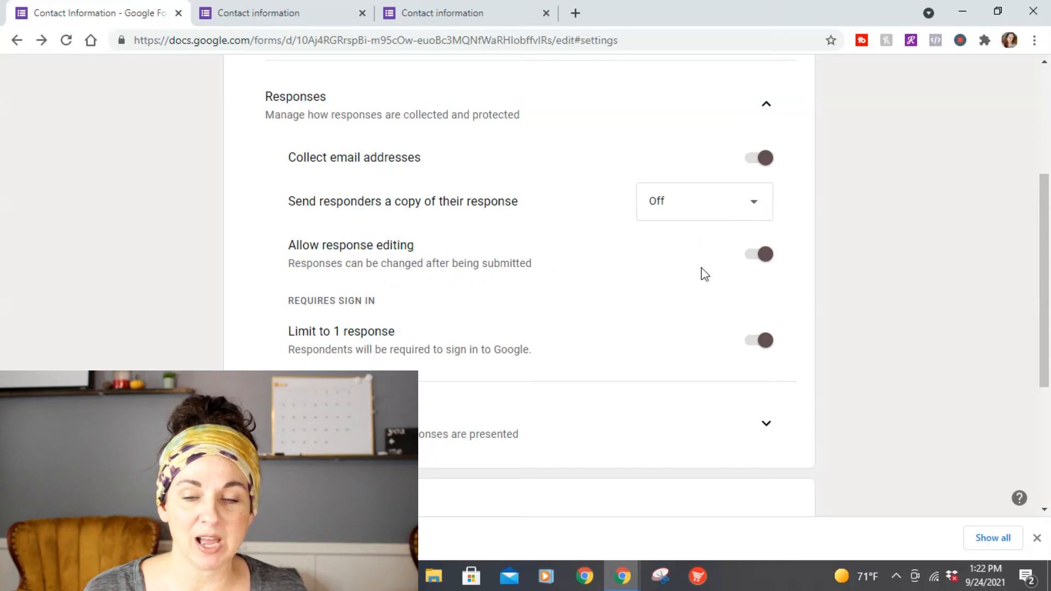
{"action": "left_click", "coordinate": [755, 258]}
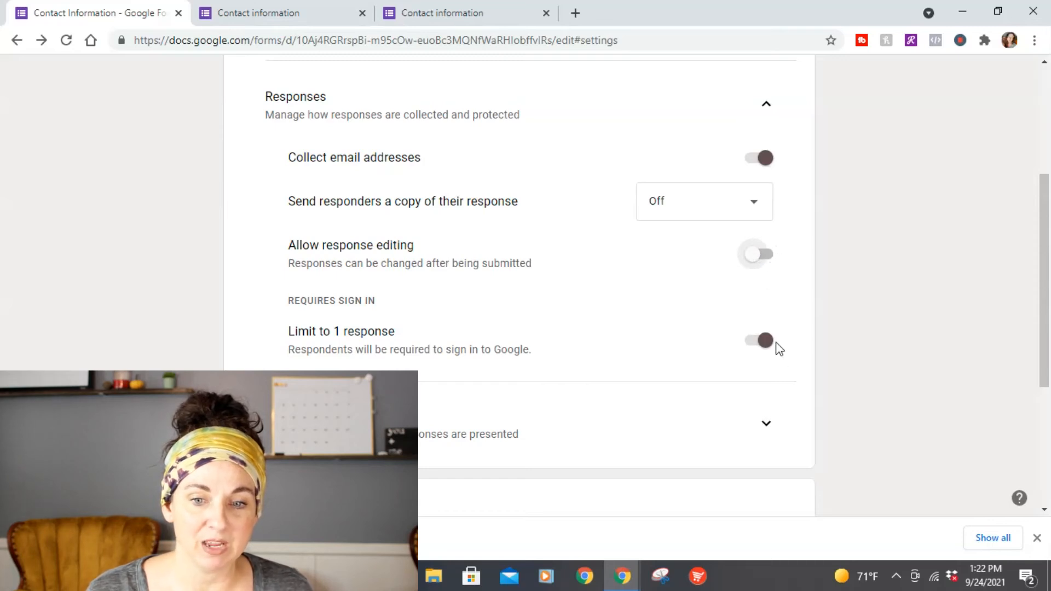
{"action": "left_click", "coordinate": [766, 257]}
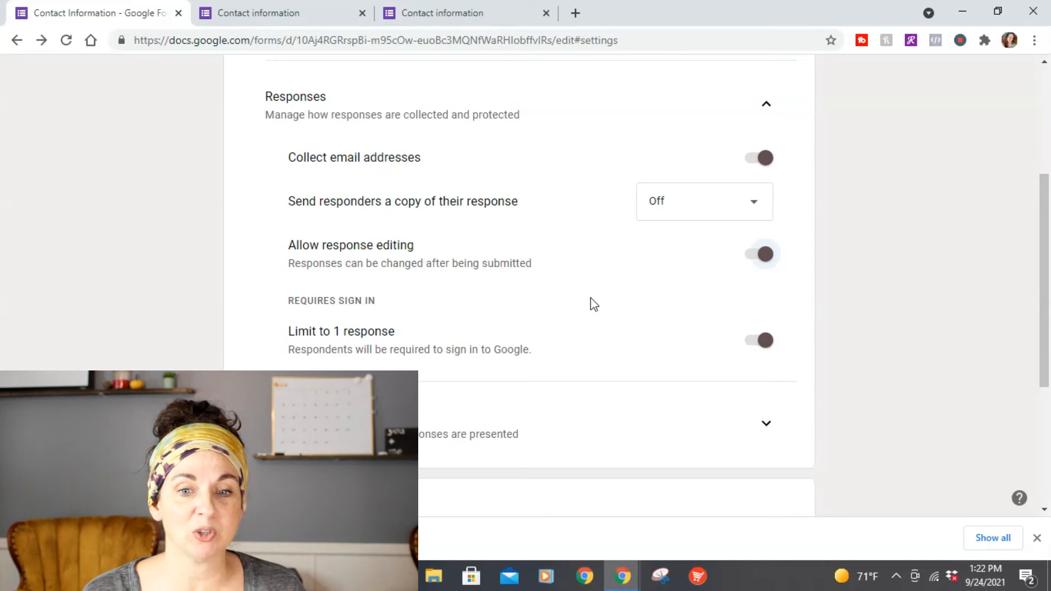
Expand the presentation settings and turn on the progress bar for the form
{"action": "scroll", "coordinate": [602, 334], "scroll_direction": "down", "scroll_amount": 3}
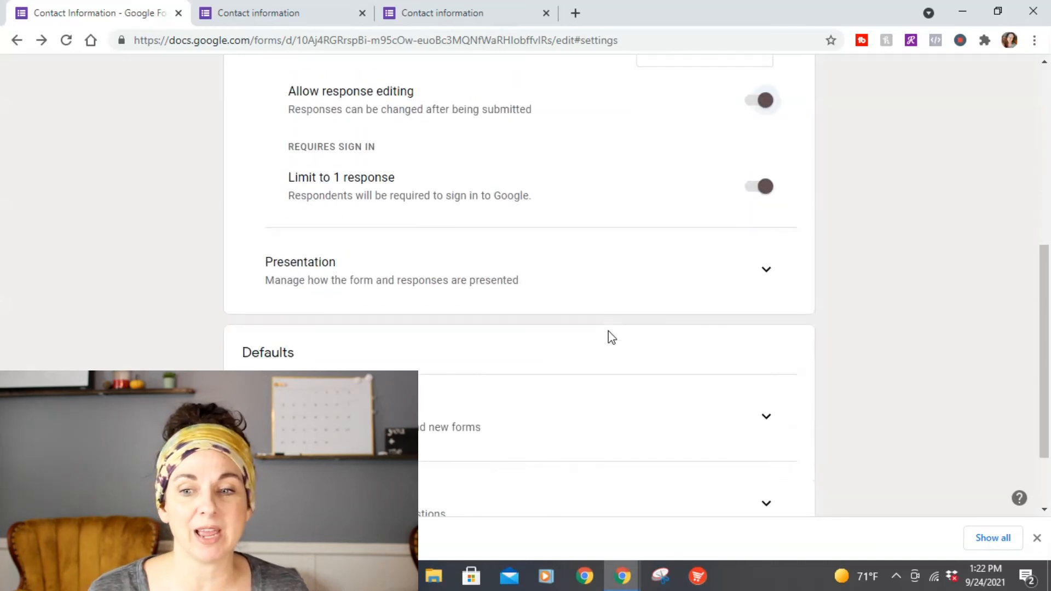
{"action": "left_click", "coordinate": [766, 269]}
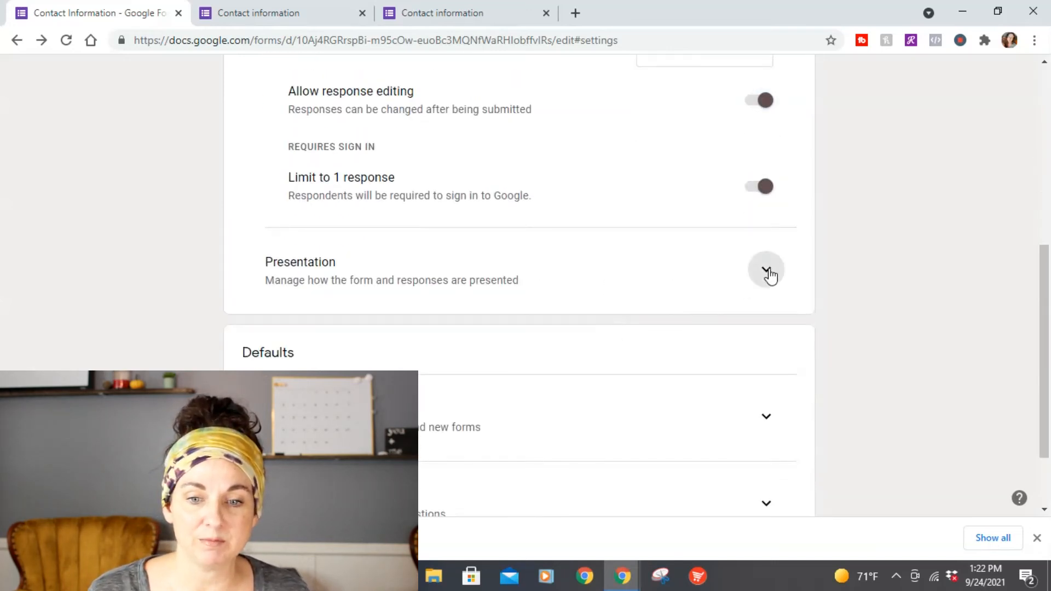
{"action": "scroll", "coordinate": [618, 323], "scroll_direction": "down", "scroll_amount": 1}
{"action": "scroll", "coordinate": [618, 320], "scroll_direction": "down", "scroll_amount": 4}
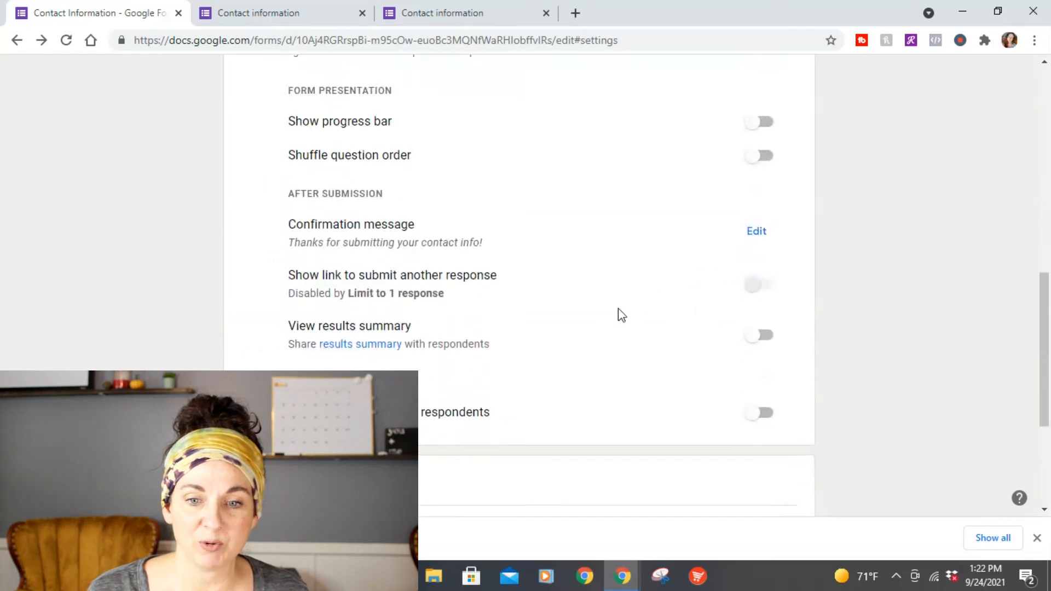
{"action": "scroll", "coordinate": [547, 296], "scroll_direction": "up", "scroll_amount": 1}
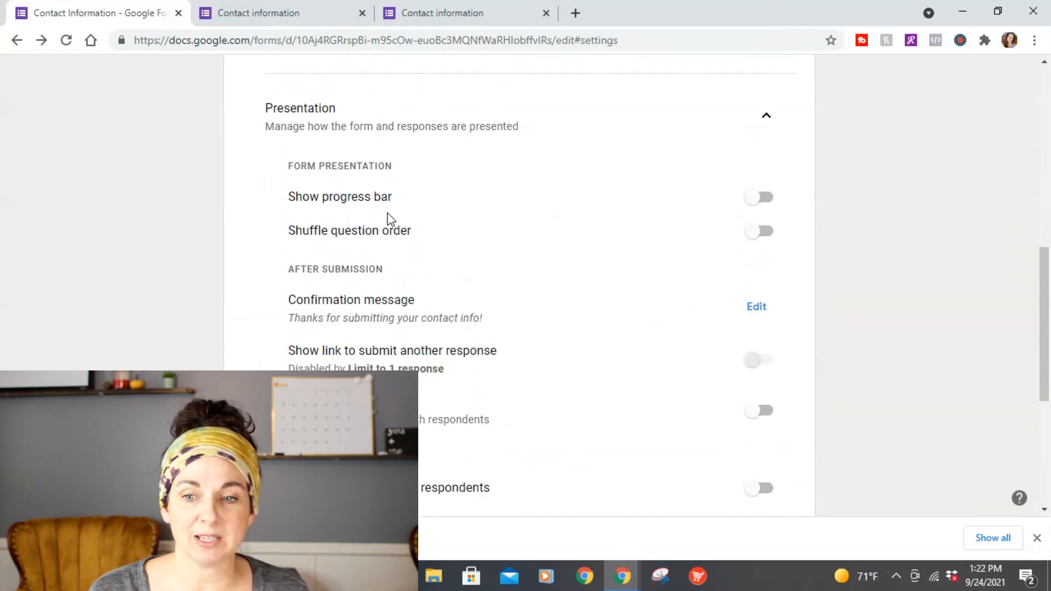
{"action": "left_click", "coordinate": [762, 203]}
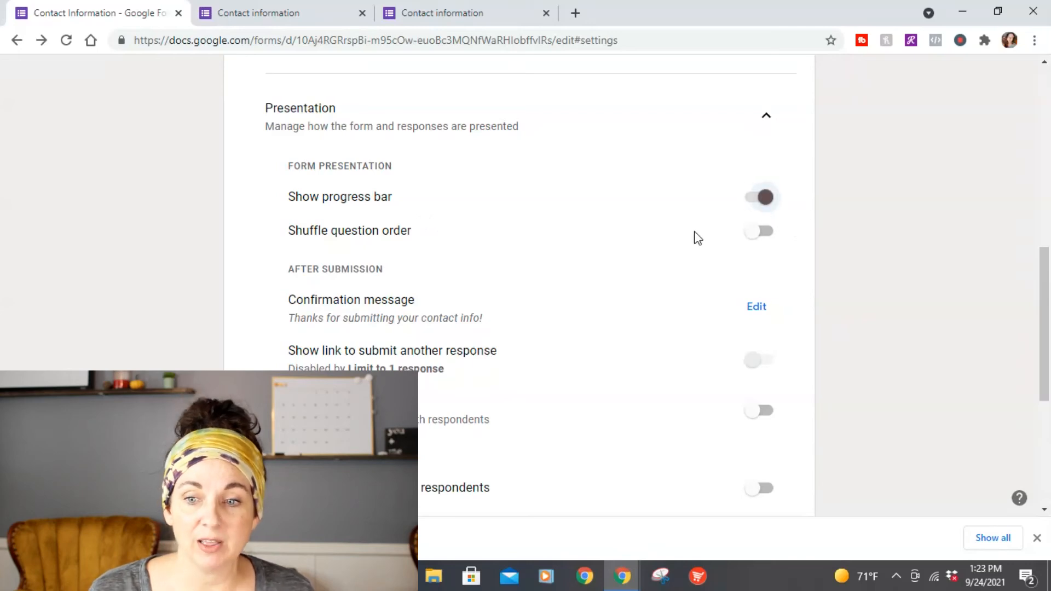
Look over the after-submission options, the one-response limit, the autosave restriction and the form defaults
{"action": "scroll", "coordinate": [692, 238], "scroll_direction": "down", "scroll_amount": 3}
{"action": "scroll", "coordinate": [684, 246], "scroll_direction": "up", "scroll_amount": 2}
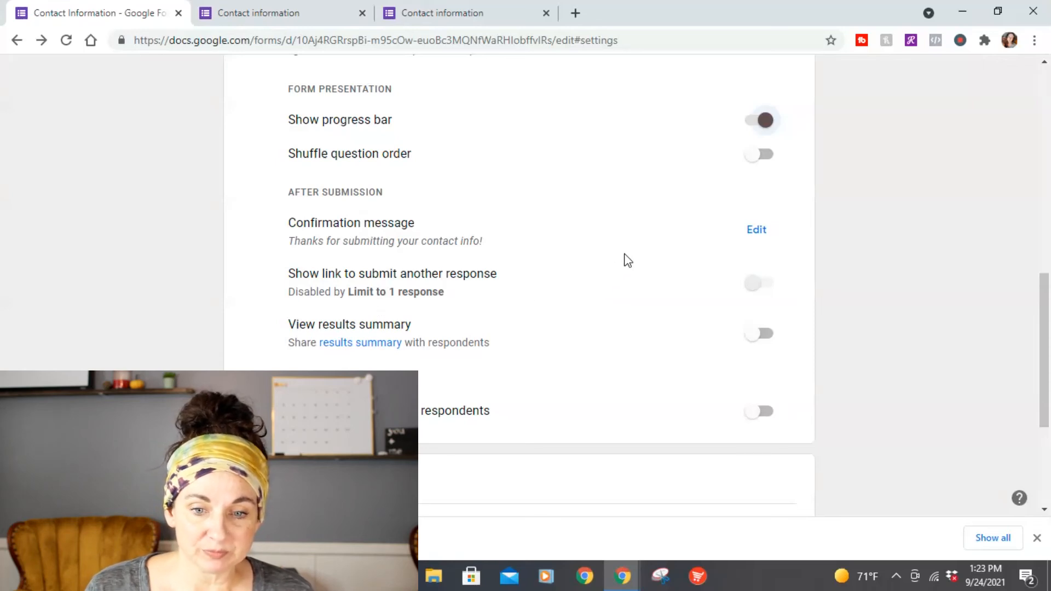
{"action": "scroll", "coordinate": [625, 258], "scroll_direction": "up", "scroll_amount": 2}
{"action": "scroll", "coordinate": [684, 239], "scroll_direction": "up", "scroll_amount": 4}
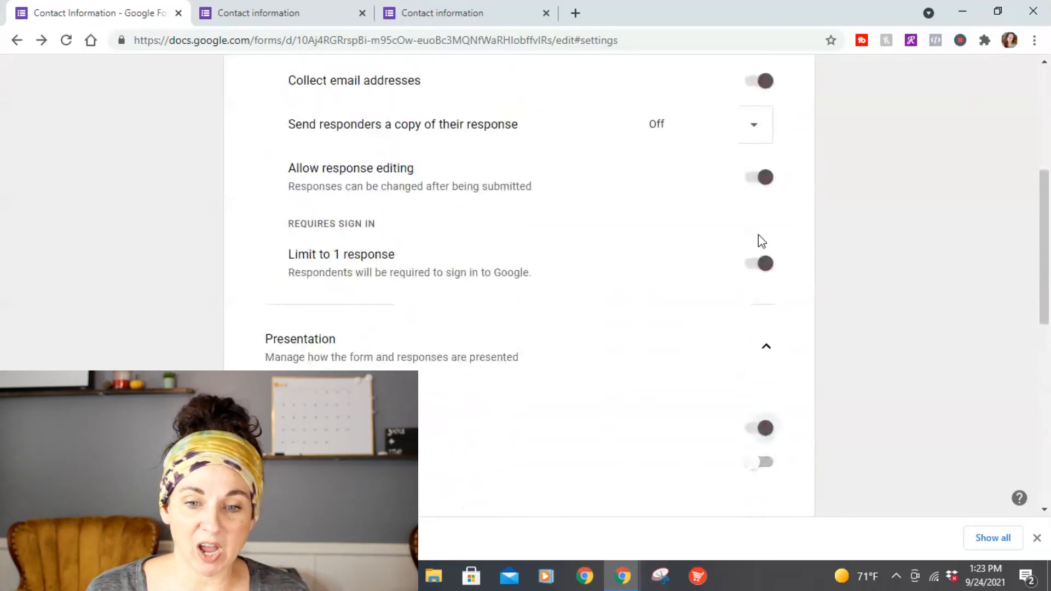
{"action": "scroll", "coordinate": [671, 303], "scroll_direction": "down", "scroll_amount": 5}
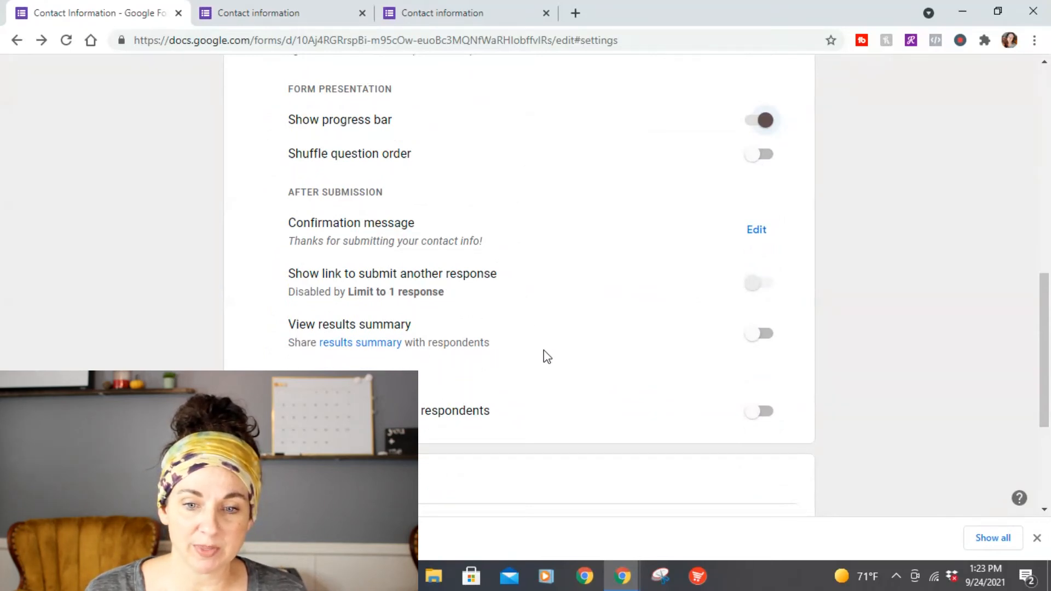
{"action": "scroll", "coordinate": [659, 335], "scroll_direction": "down", "scroll_amount": 4}
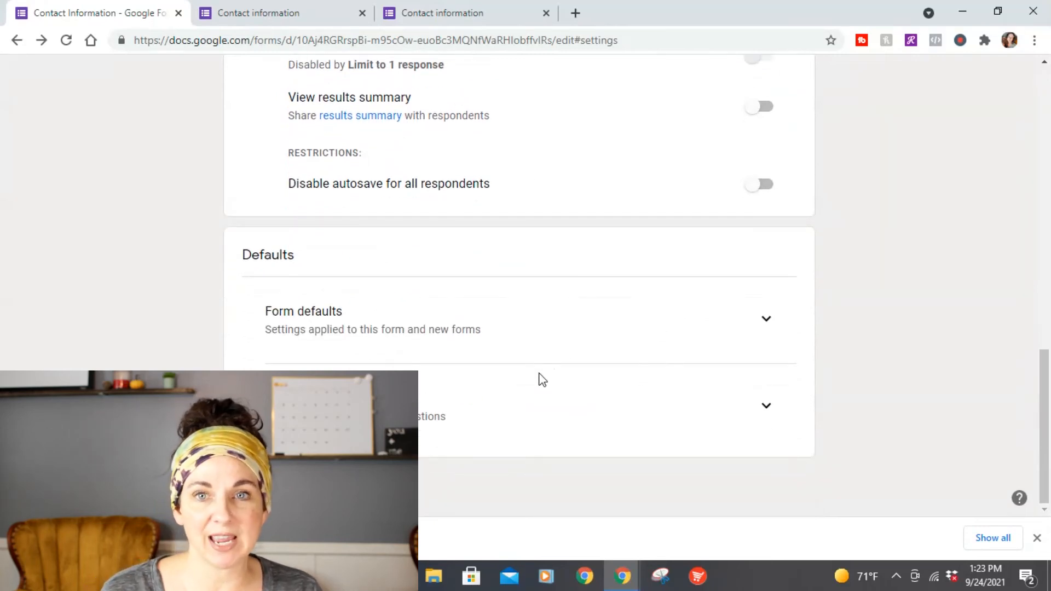
Draft the confirmation message "Thanks for submitting your contact info! Enjoy a Free copy of my Ebook!" and discard the edit
{"action": "scroll", "coordinate": [706, 405], "scroll_direction": "up", "scroll_amount": 5}
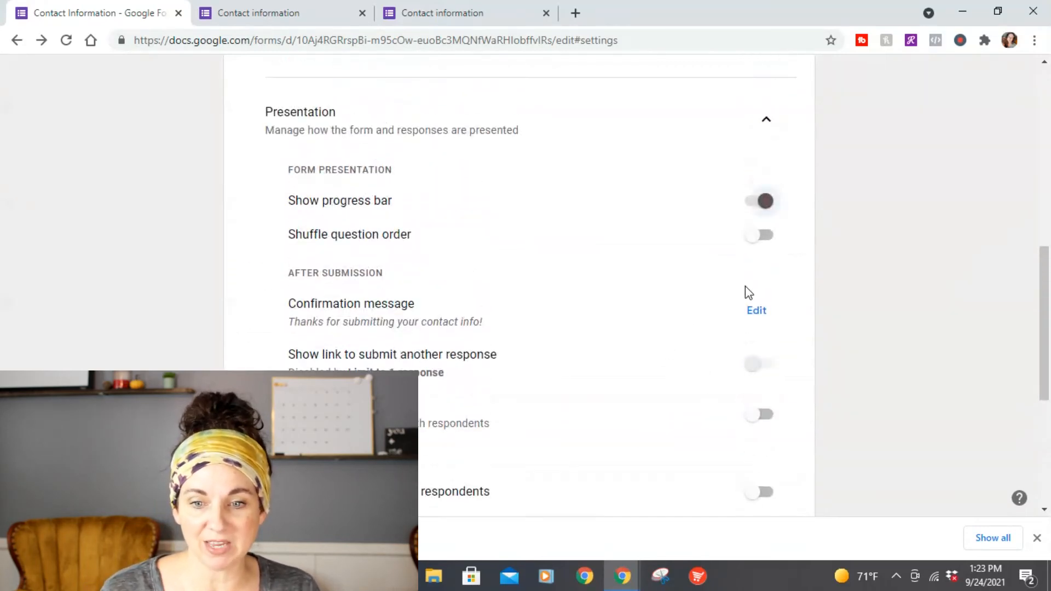
{"action": "left_click", "coordinate": [764, 316]}
{"action": "left_click_drag", "start_coordinate": [530, 313], "coordinate": [250, 312]}
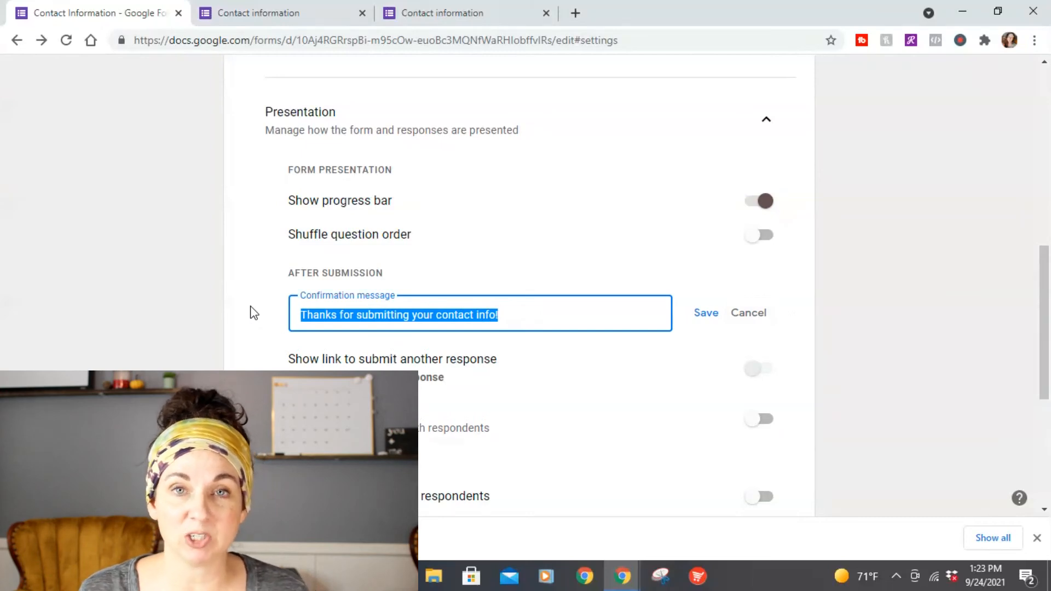
{"action": "key", "text": "Right"}
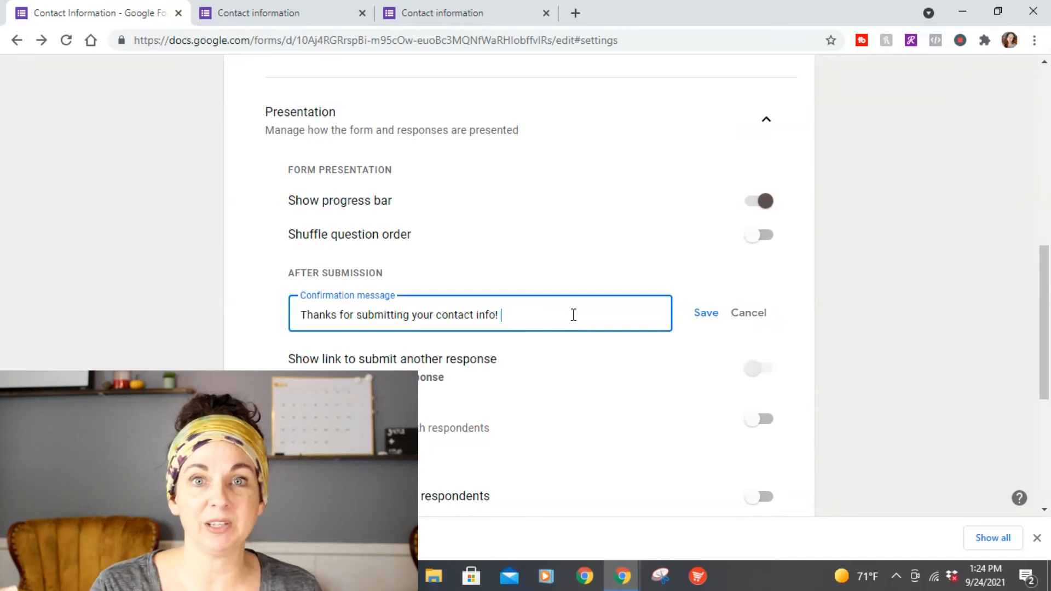
{"action": "type", "text": "Enj"}
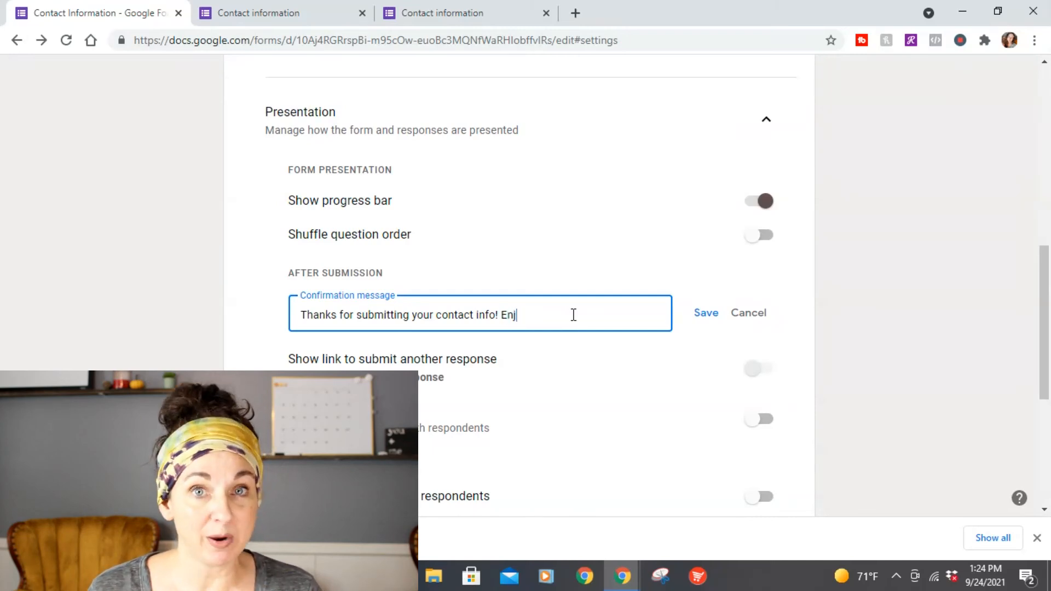
{"action": "type", "text": "oy a Free"}
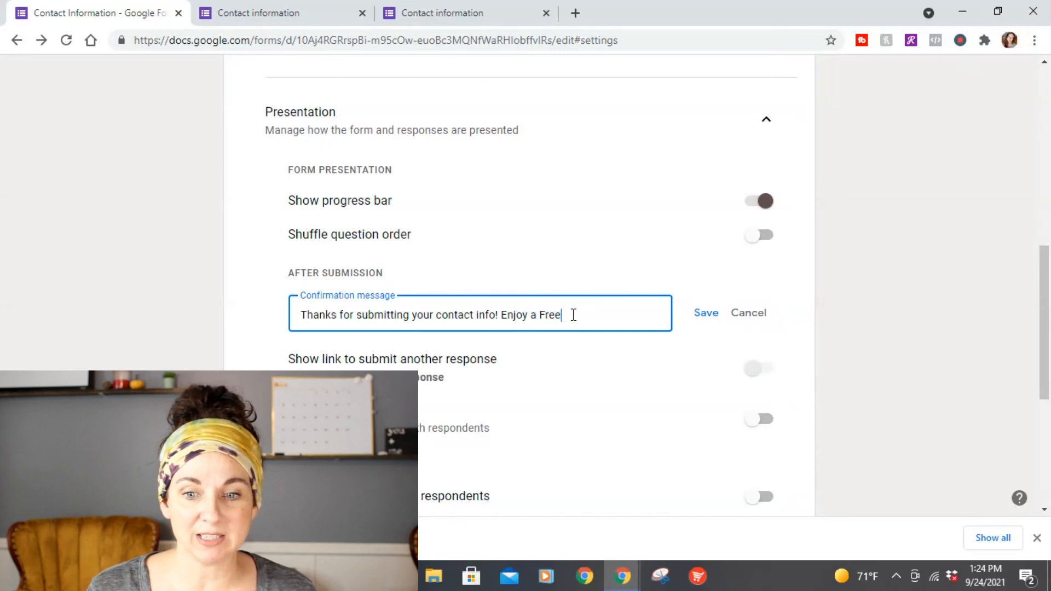
{"action": "type", "text": " copy of my Ebook!"}
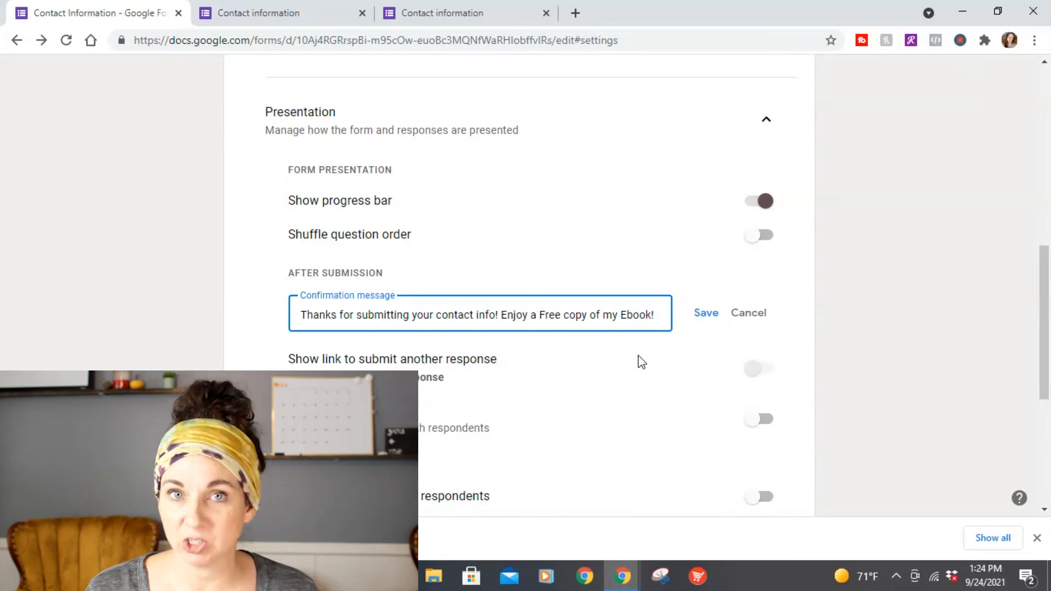
{"action": "left_click", "coordinate": [740, 314]}
Return to the form's questions, open the sending options and shorten the shareable form link
{"action": "scroll", "coordinate": [591, 277], "scroll_direction": "down", "scroll_amount": 5}
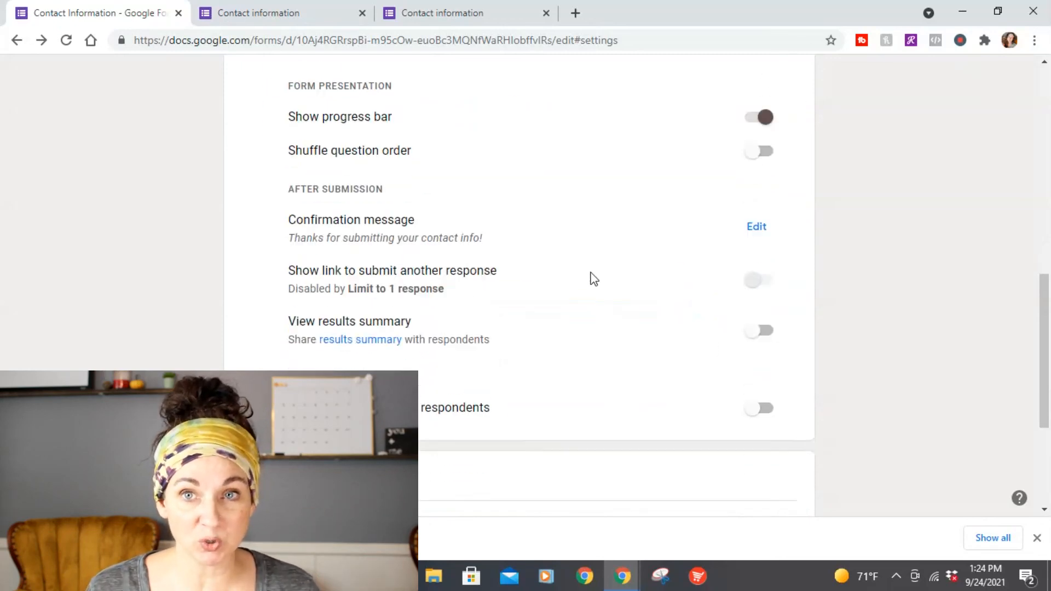
{"action": "scroll", "coordinate": [600, 296], "scroll_direction": "up", "scroll_amount": 12}
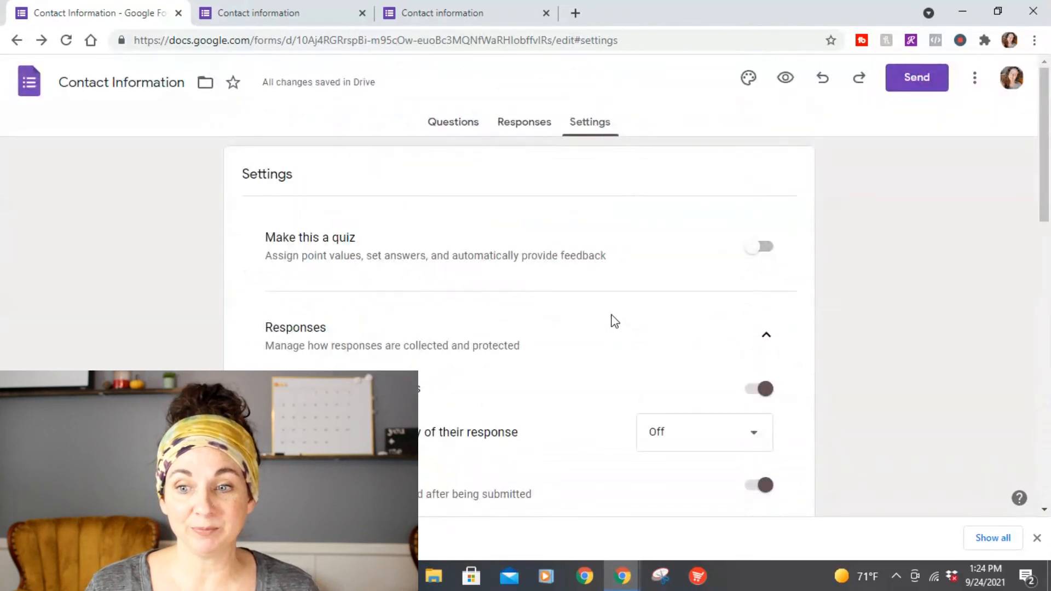
{"action": "left_click", "coordinate": [457, 127]}
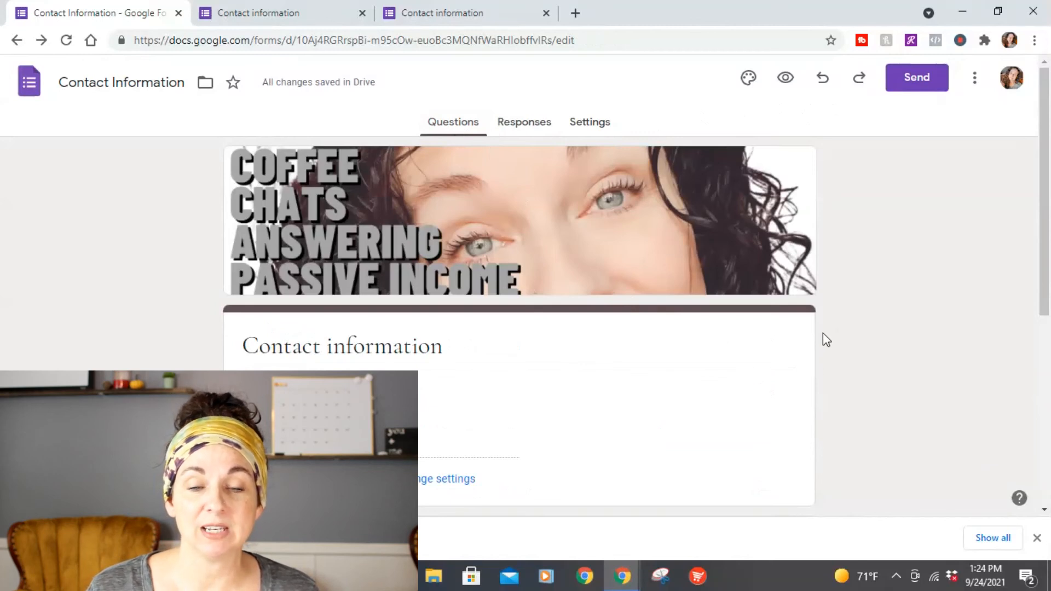
{"action": "left_click", "coordinate": [917, 82]}
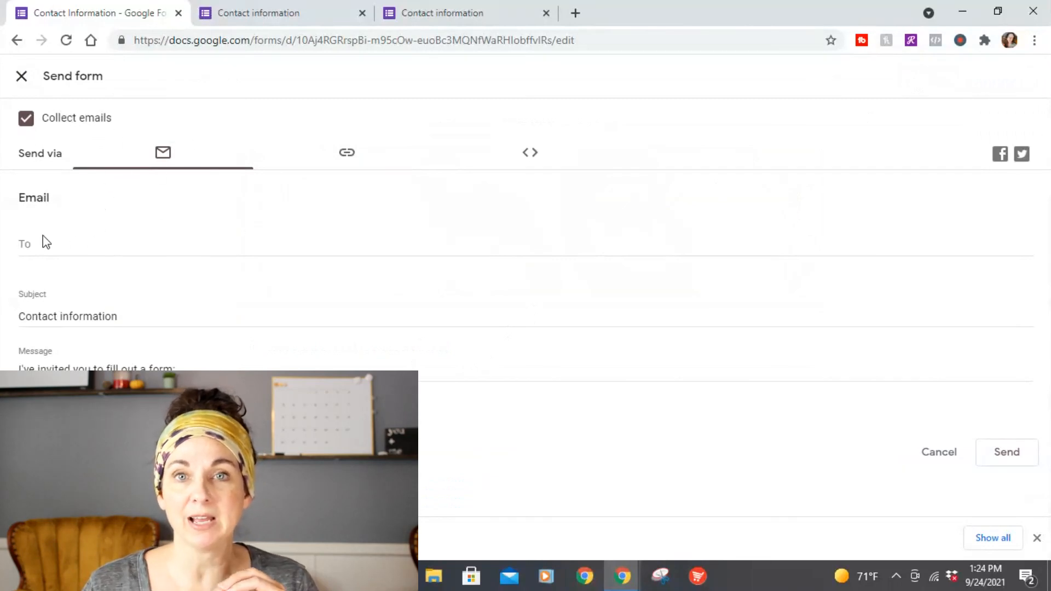
{"action": "left_click", "coordinate": [346, 159]}
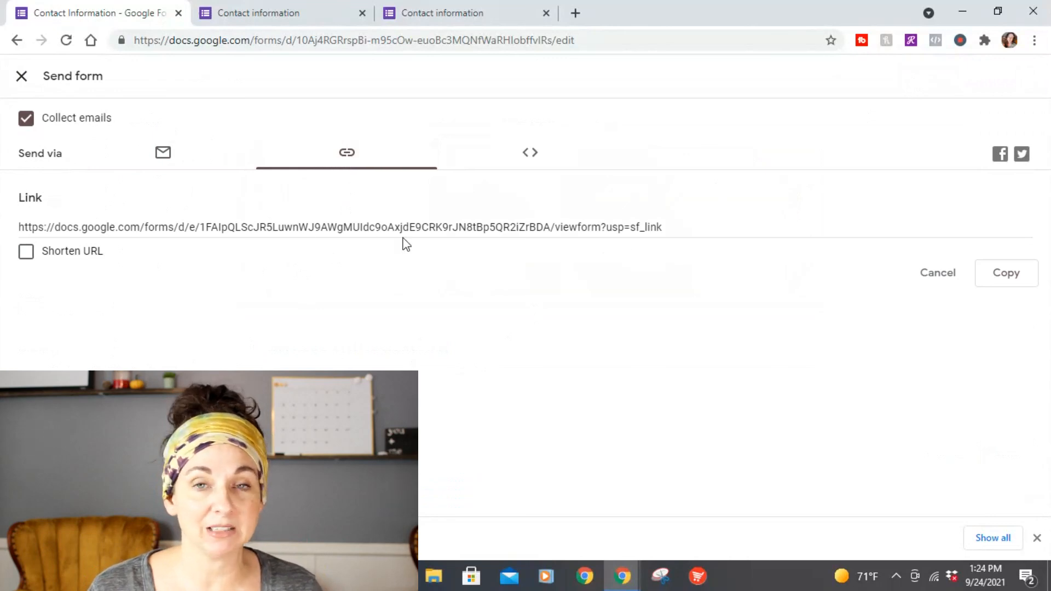
{"action": "left_click", "coordinate": [27, 255]}
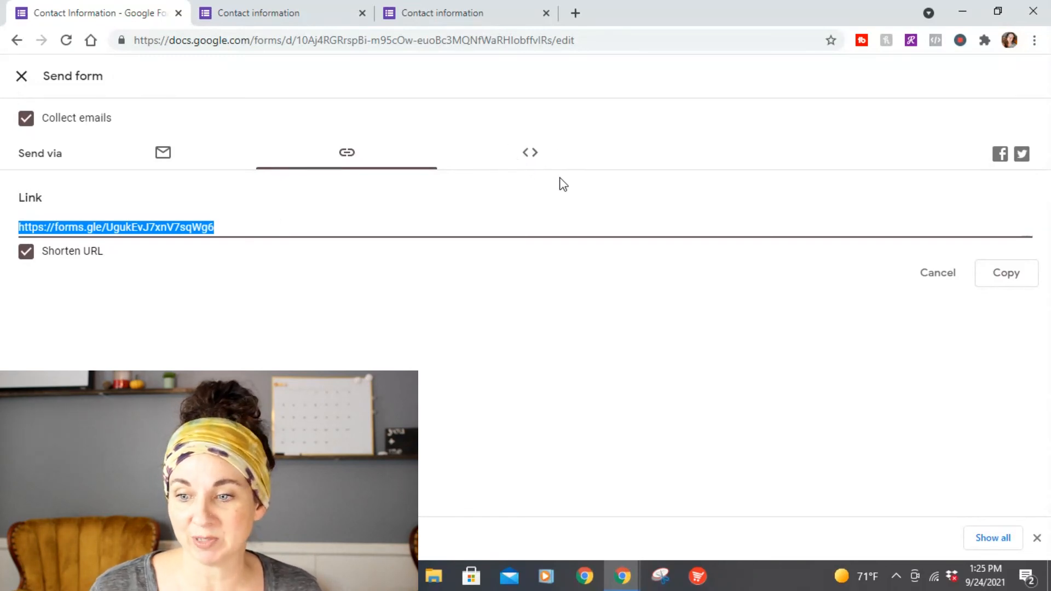
Copy the form's embed HTML code and close the sending options
{"action": "left_click", "coordinate": [535, 159]}
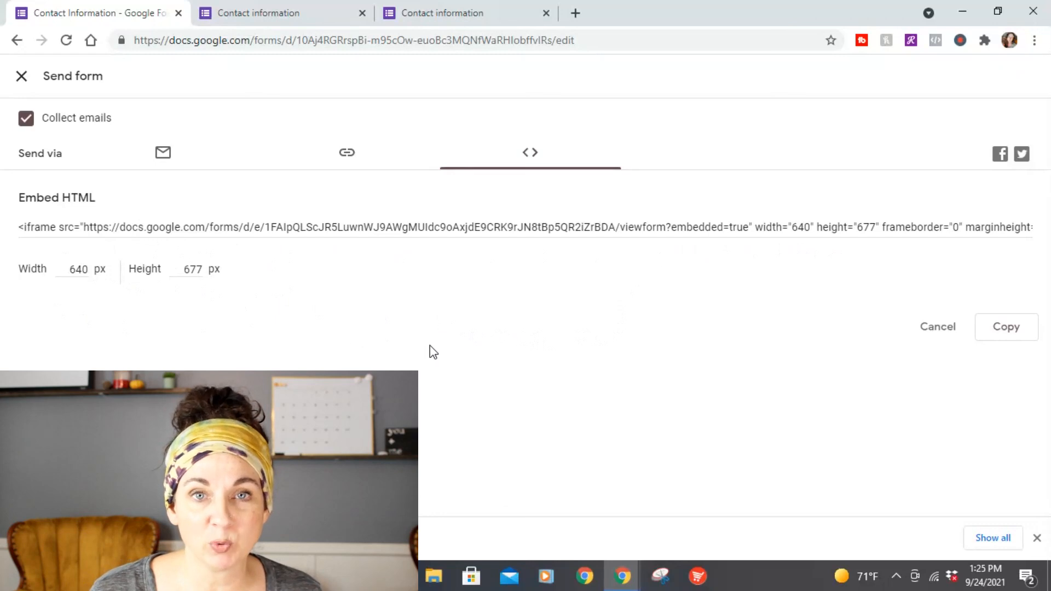
{"action": "left_click", "coordinate": [288, 232]}
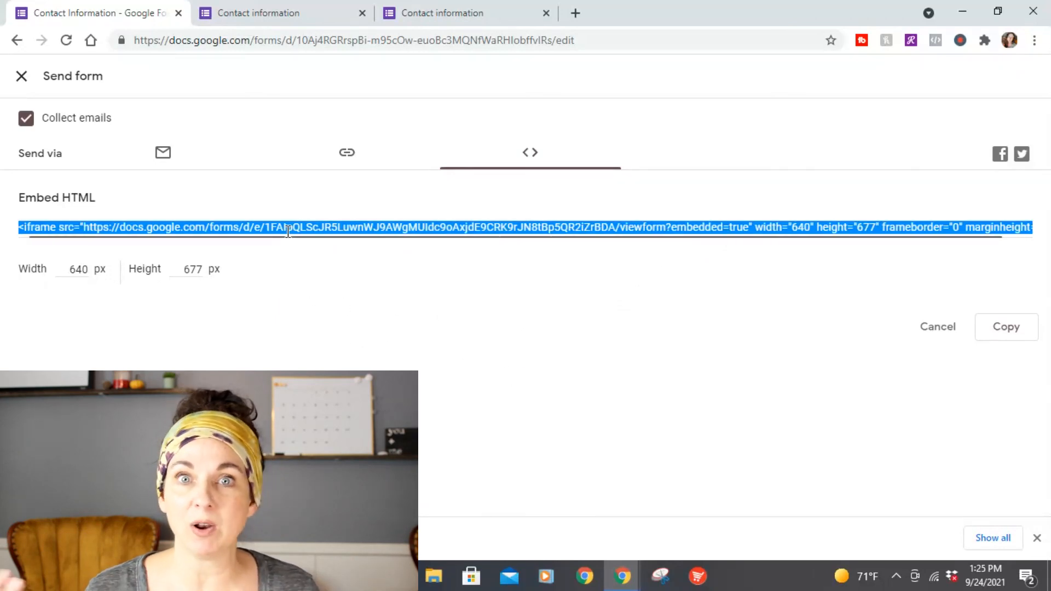
{"action": "left_click", "coordinate": [997, 330]}
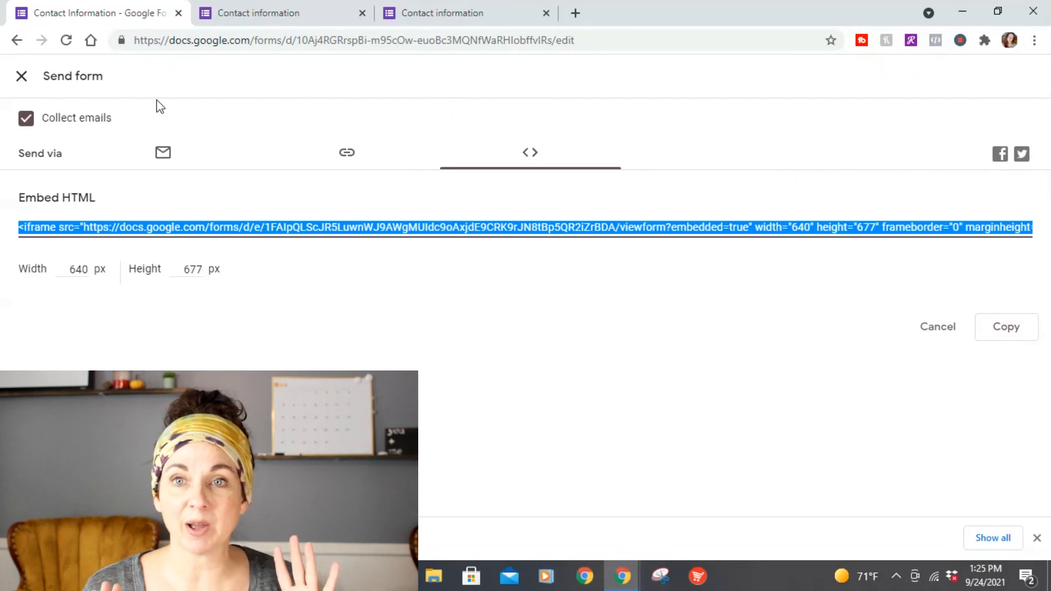
{"action": "left_click", "coordinate": [22, 82]}
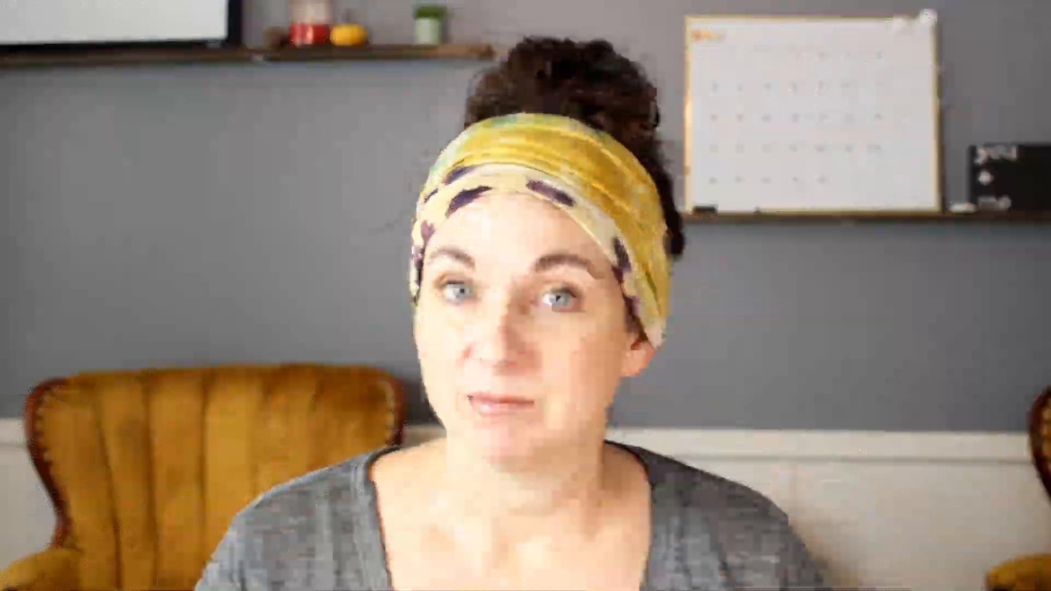